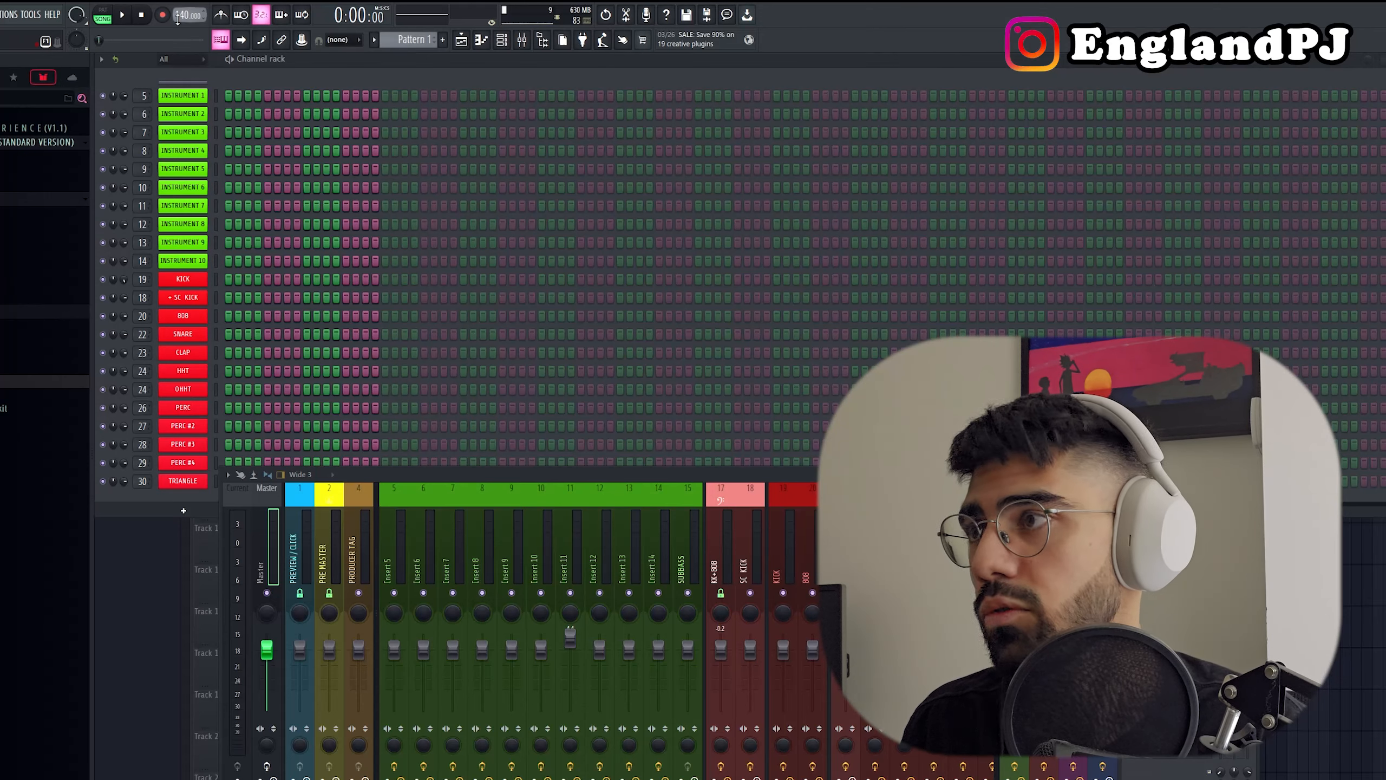
Step: Replace the Instrument 1 channel with the FL Keys plugin
right_click(192, 96)
mouse_move(267, 213)
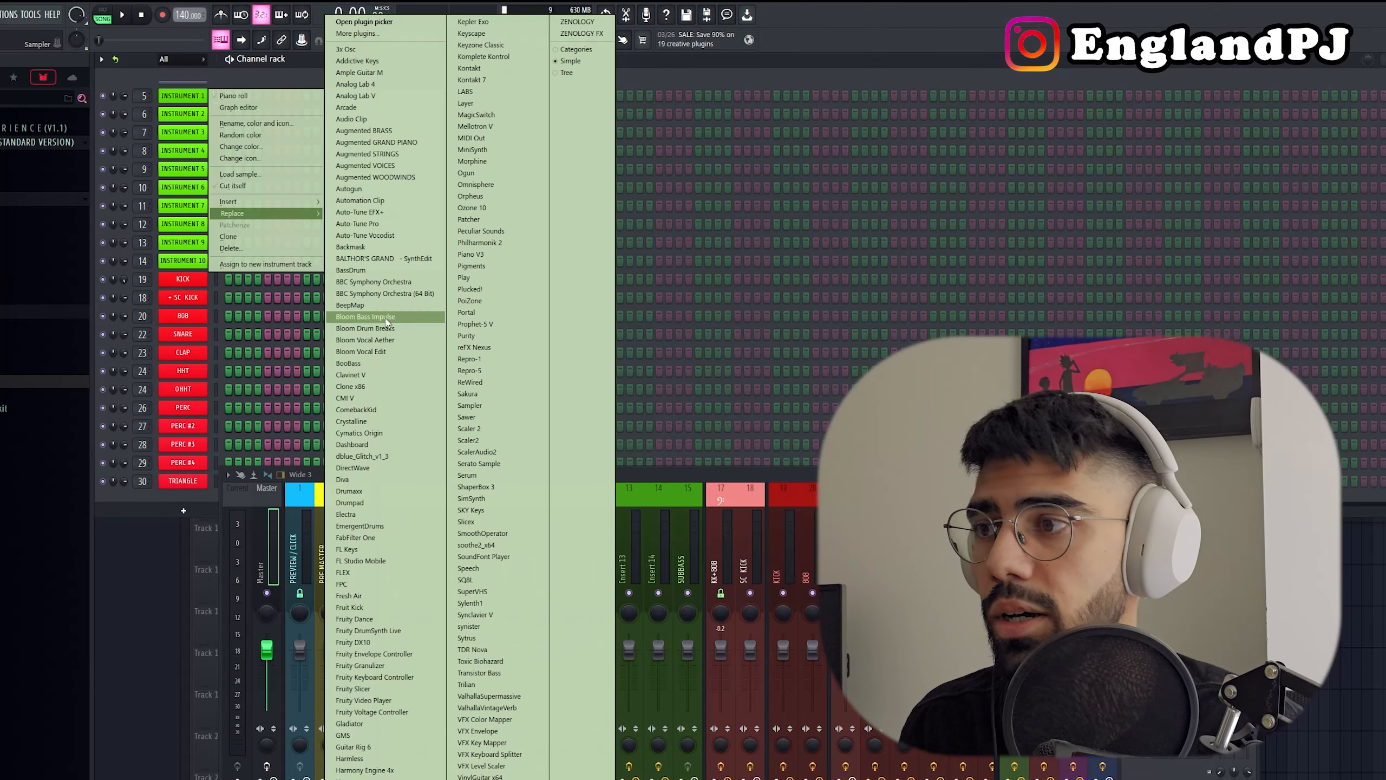
click(364, 548)
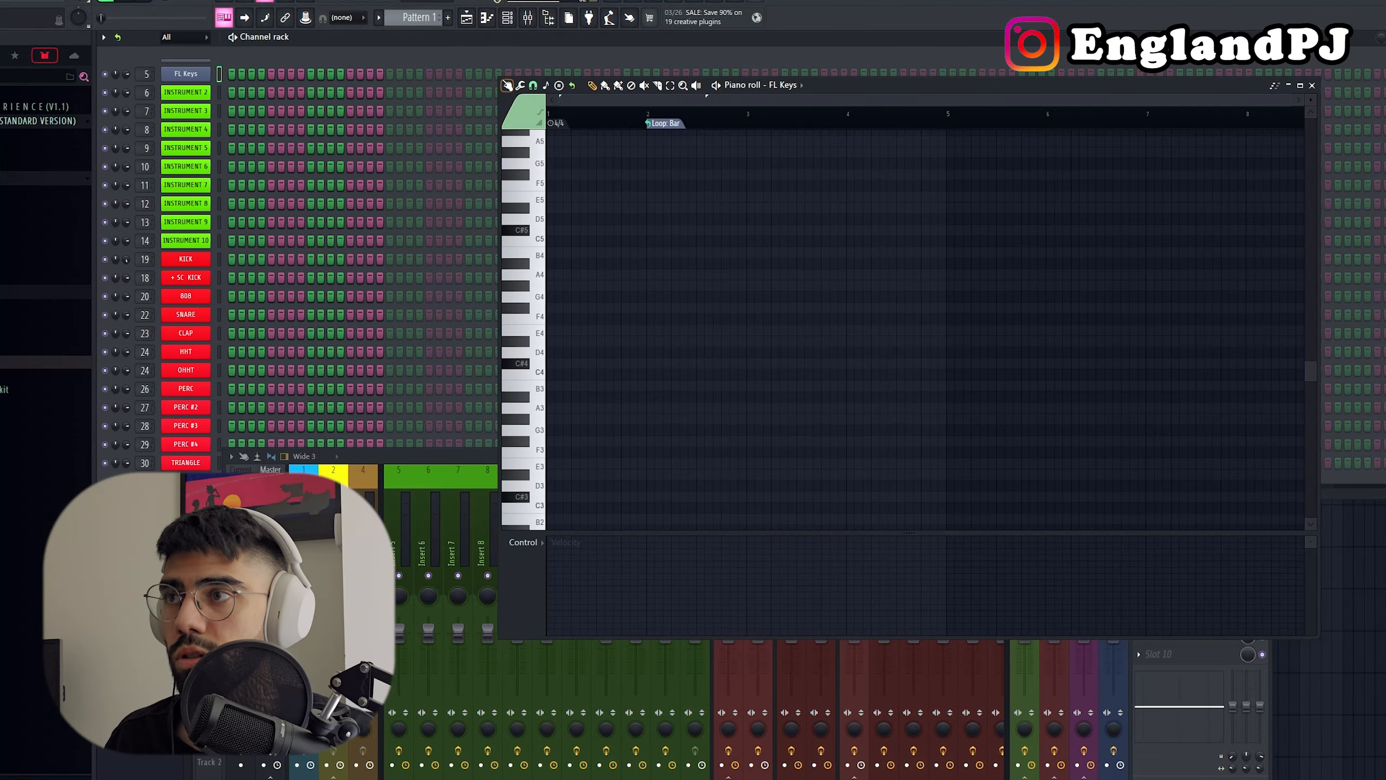
Step: Look up the root note and scale chosen in the piano roll's scale highlighting options
click(506, 85)
mouse_move(543, 149)
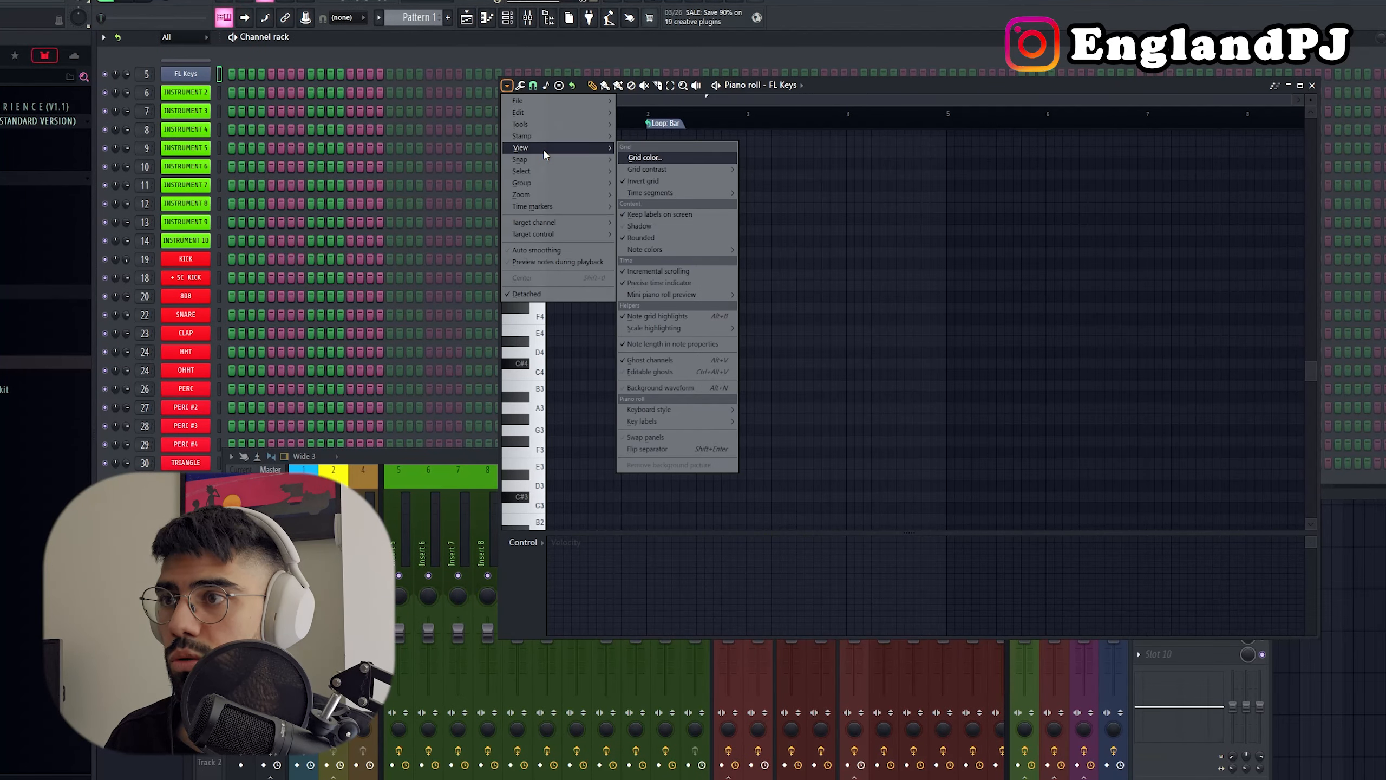
mouse_move(685, 329)
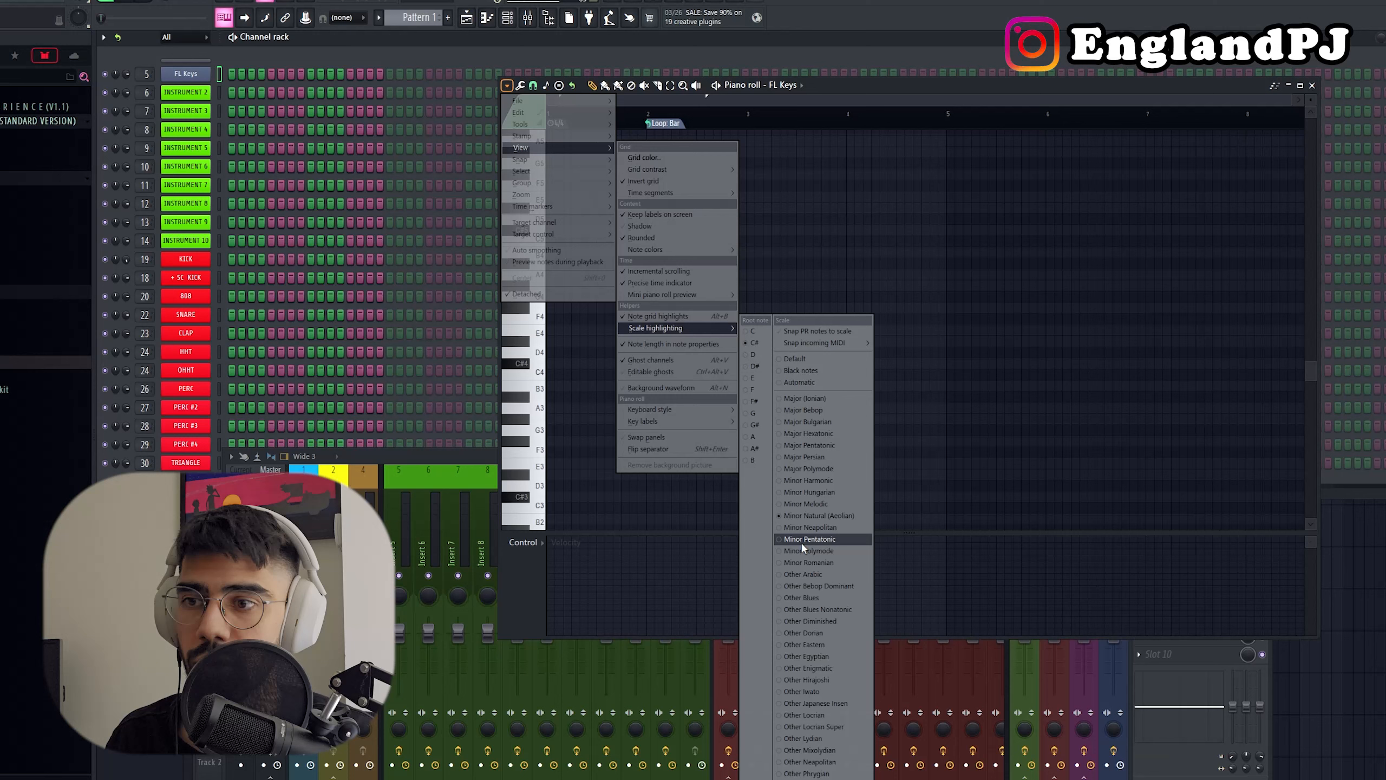
click(1085, 235)
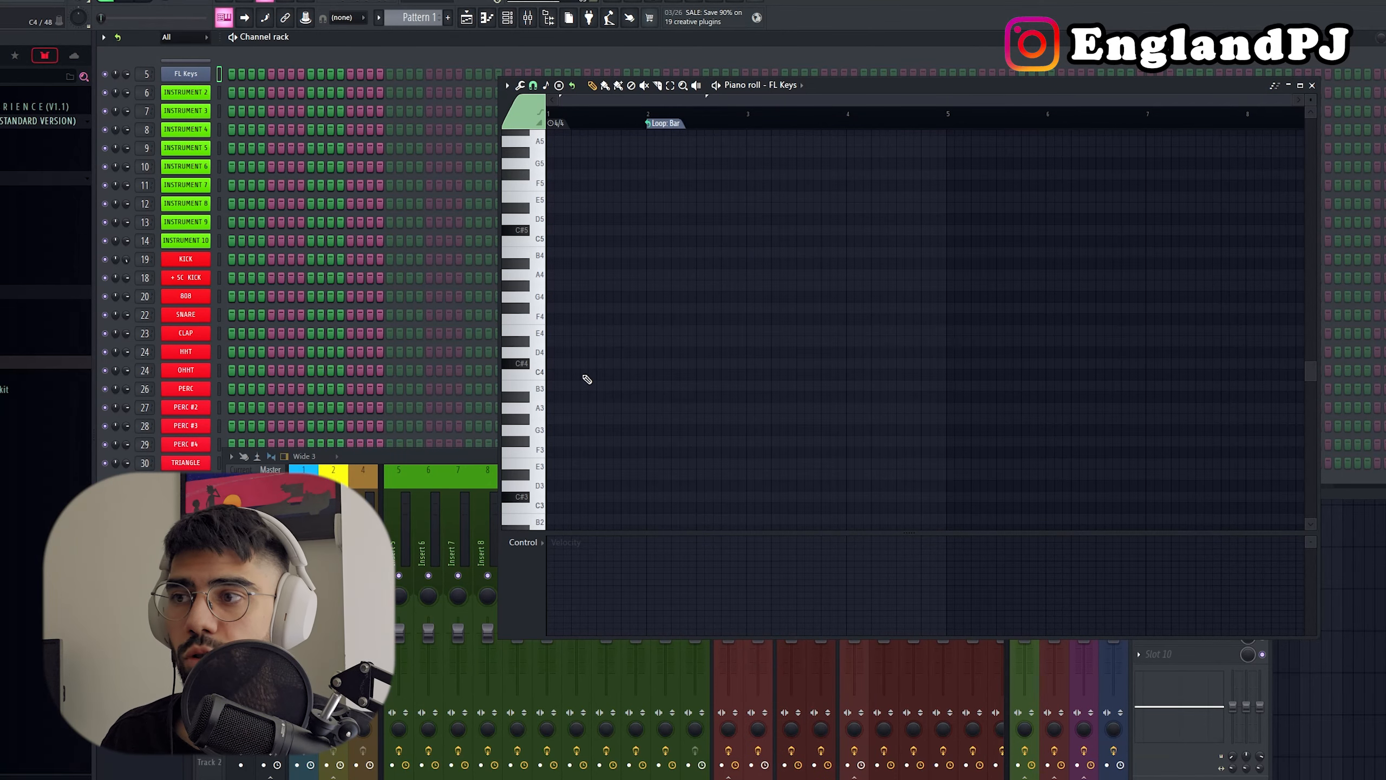
Step: Draw a C#4 note about one and a half bars long at the start of the FL Keys piano roll
click(552, 363)
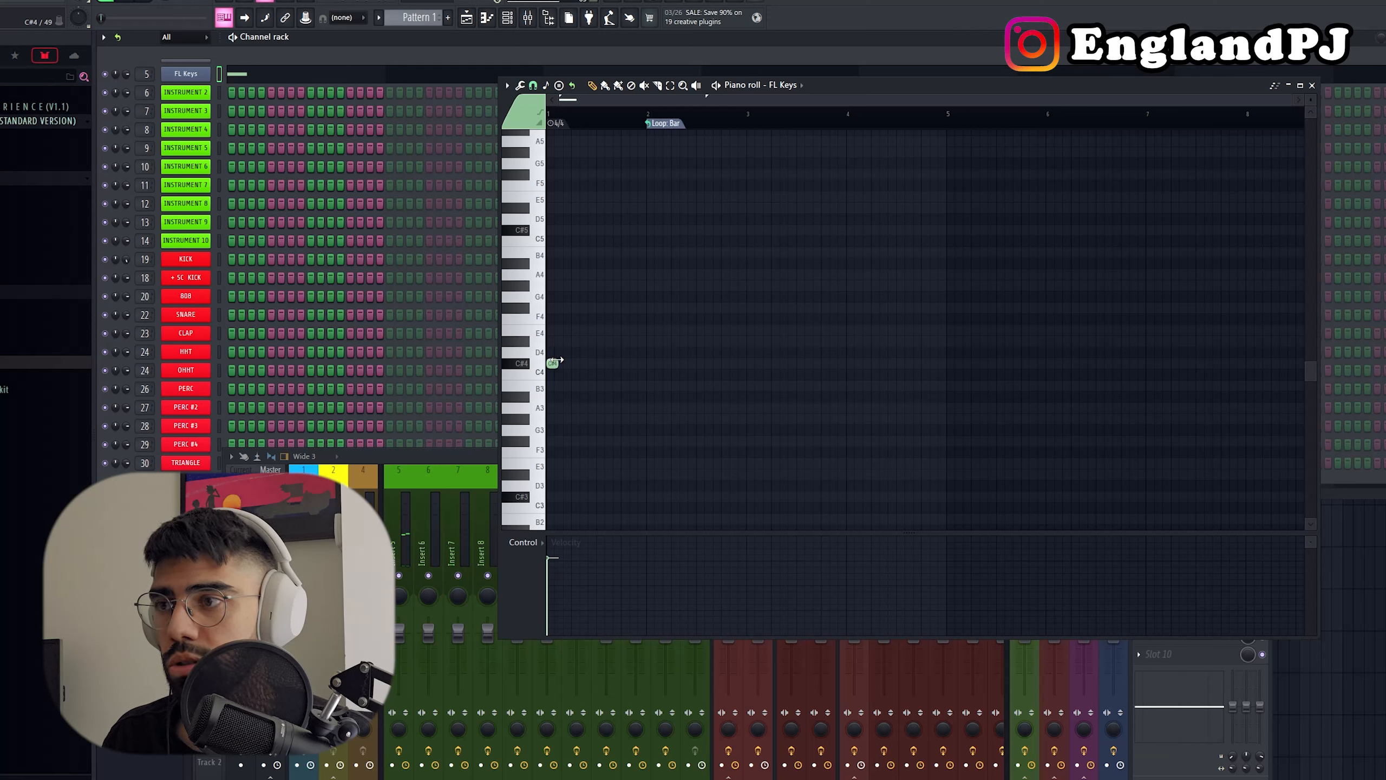
drag(597, 369, 688, 381)
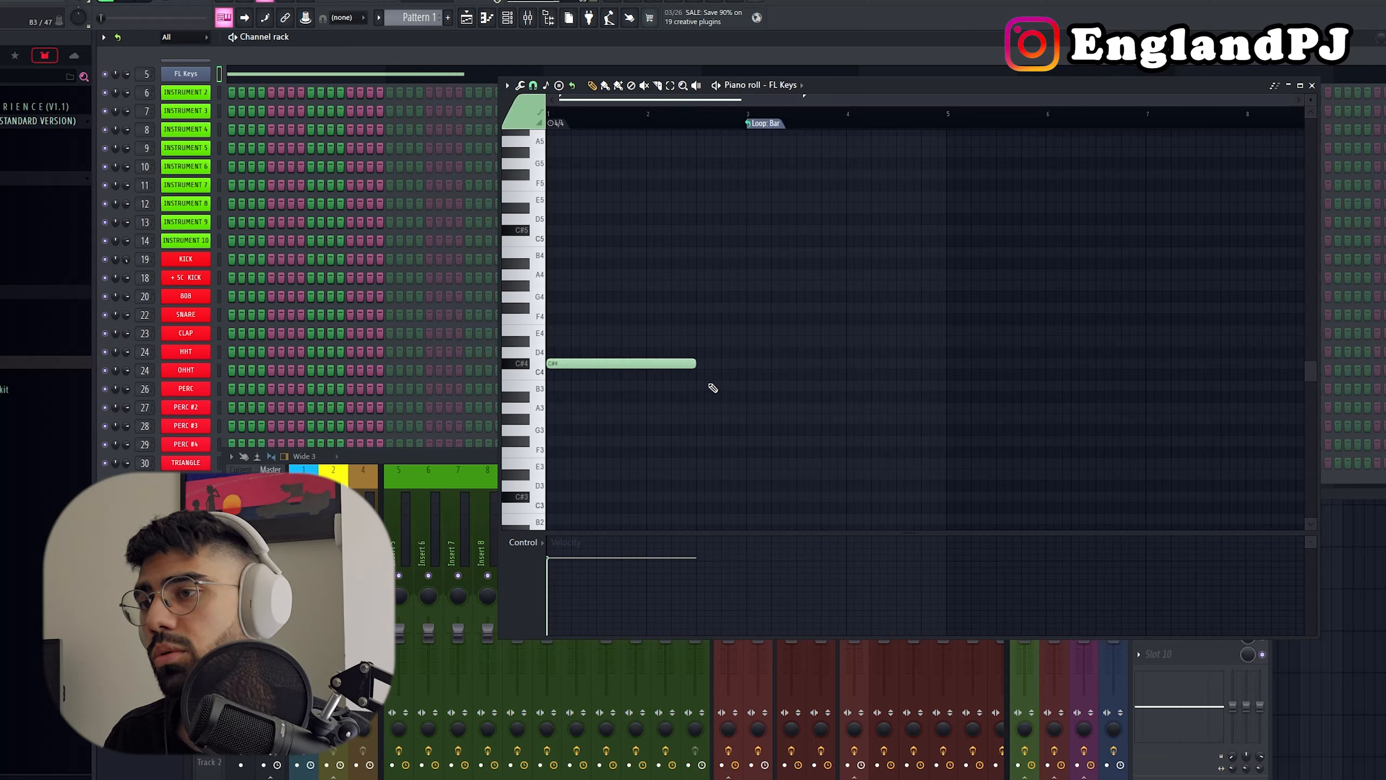
key(space)
drag(707, 368, 734, 369)
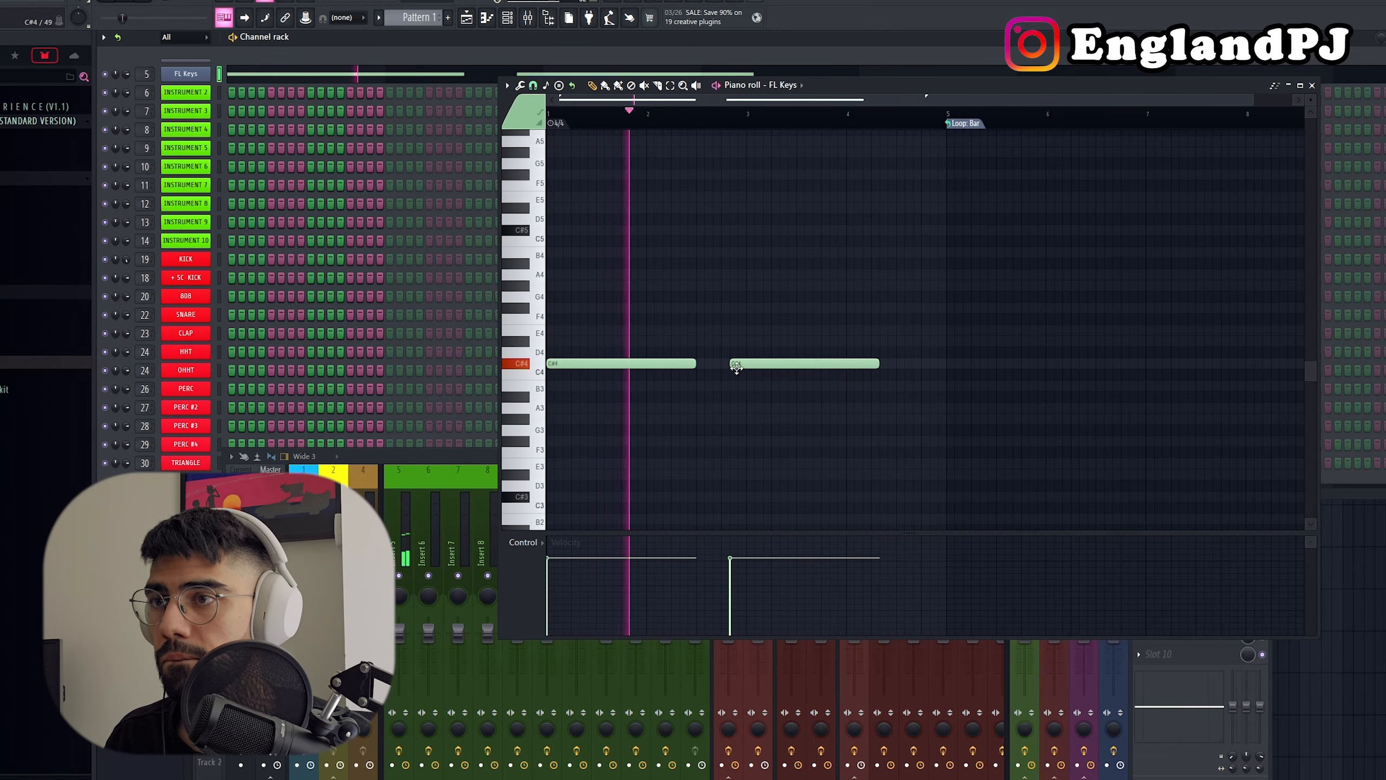
right_click(736, 367)
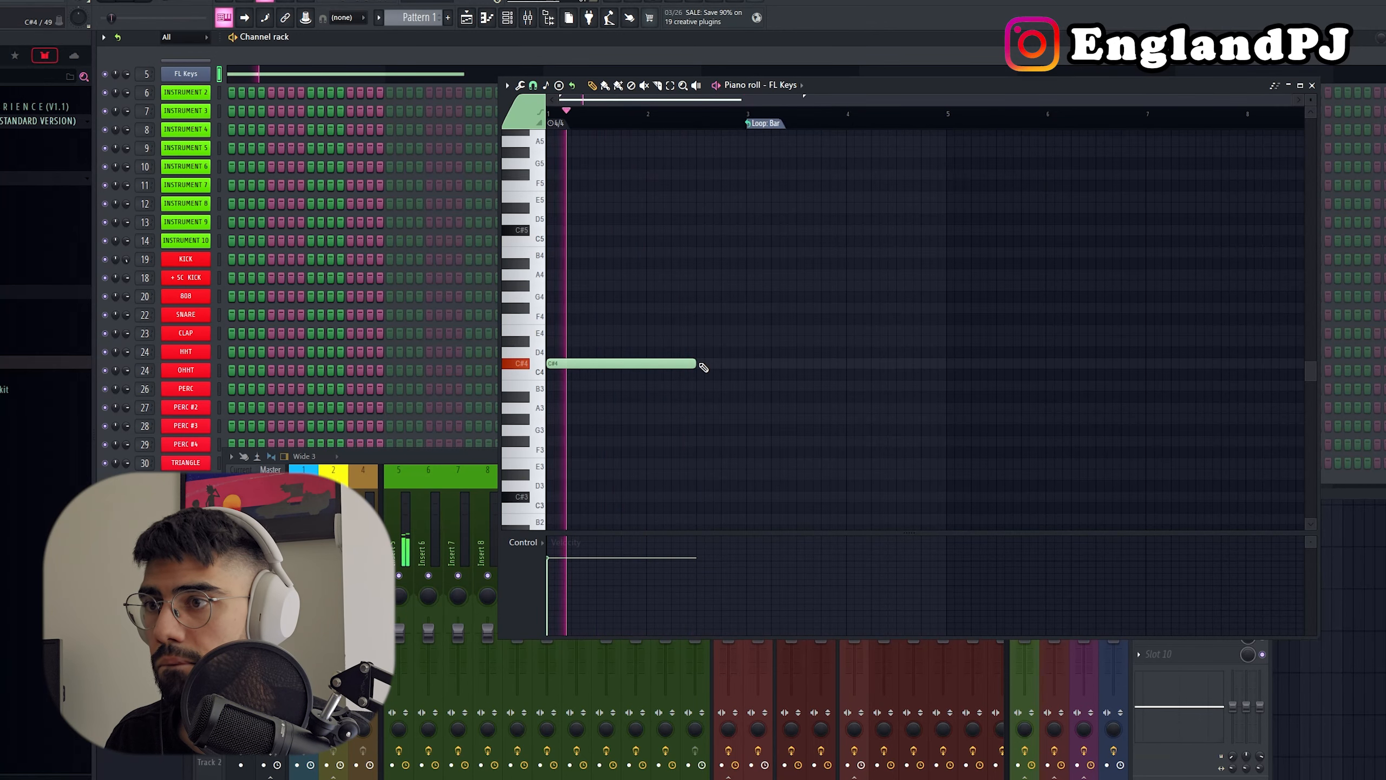
Step: Lay out consecutive two-bar root notes: move the first to E4, repeat it, and follow with C#4 and B3
click(650, 364)
drag(651, 365, 647, 330)
drag(599, 364, 600, 330)
key(space)
scroll(804, 384, up, 1)
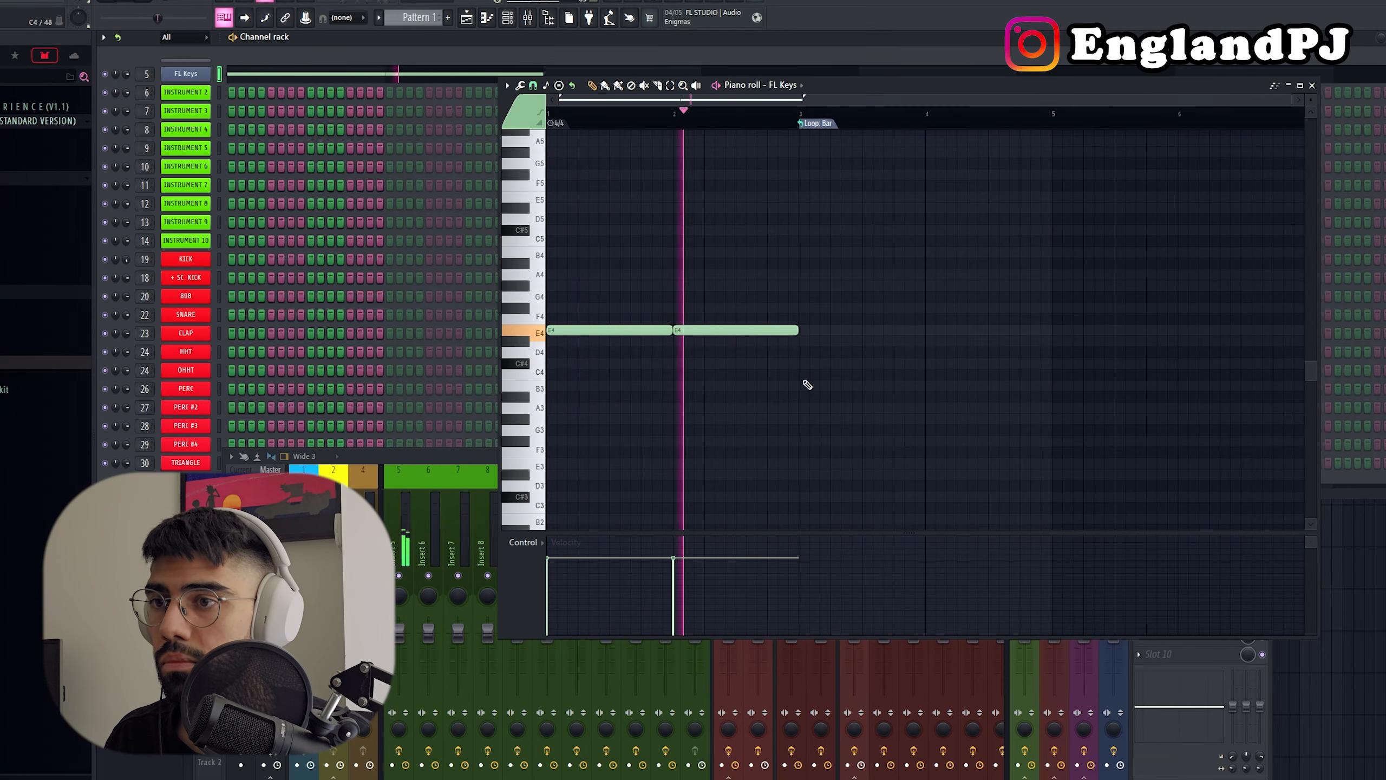
click(804, 364)
click(931, 386)
key(space)
Step: Stack staggered G#4, B4, C#5 and D#5 notes above the first E4 and preview the chord
click(604, 284)
scroll(605, 281, up, 1)
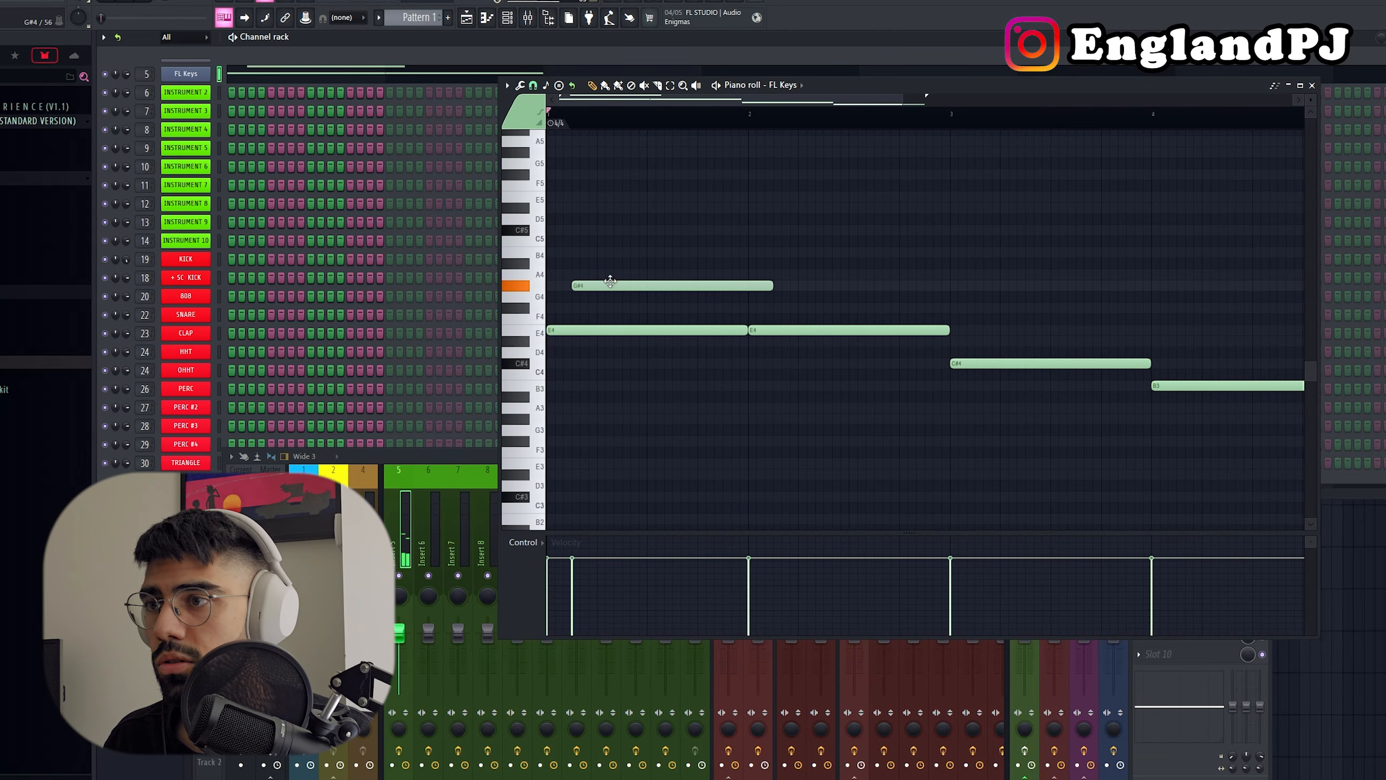
click(598, 254)
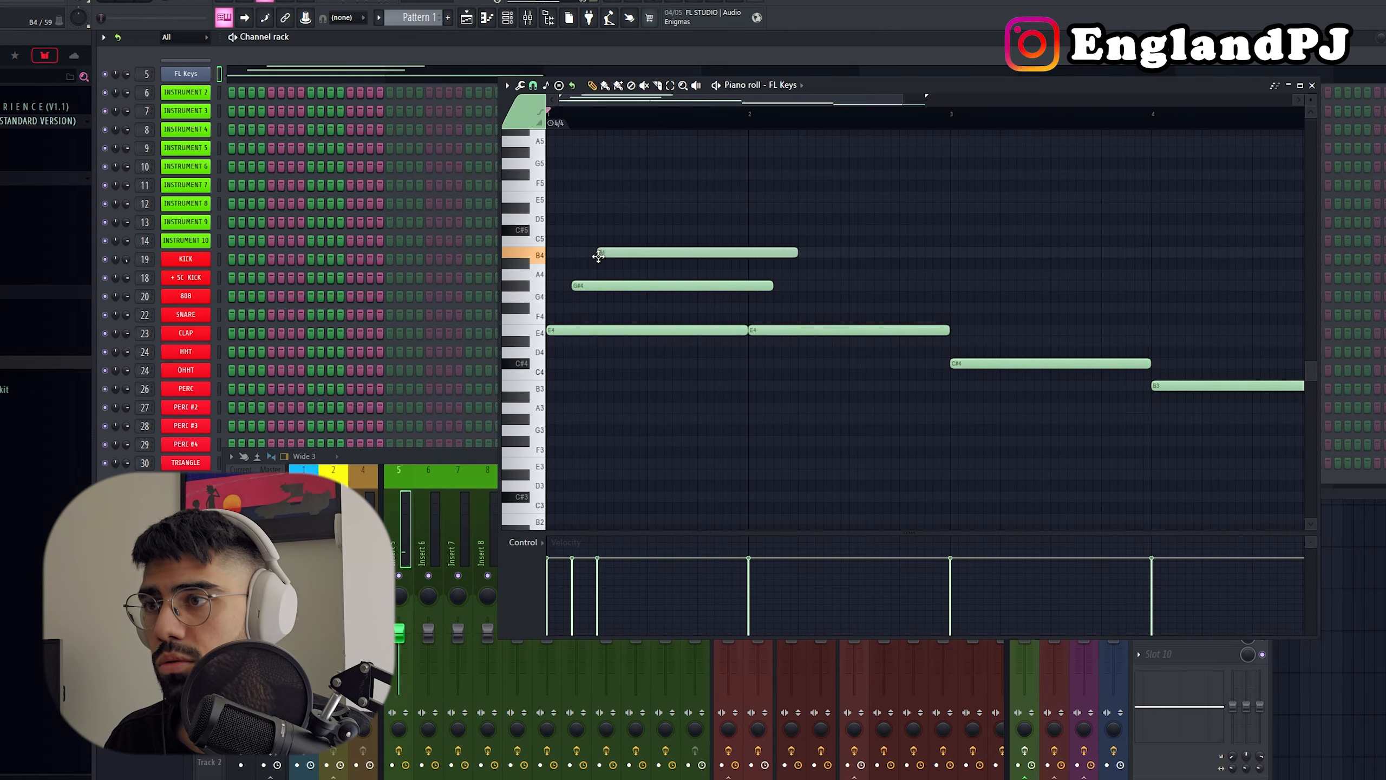
click(624, 230)
drag(650, 219, 662, 197)
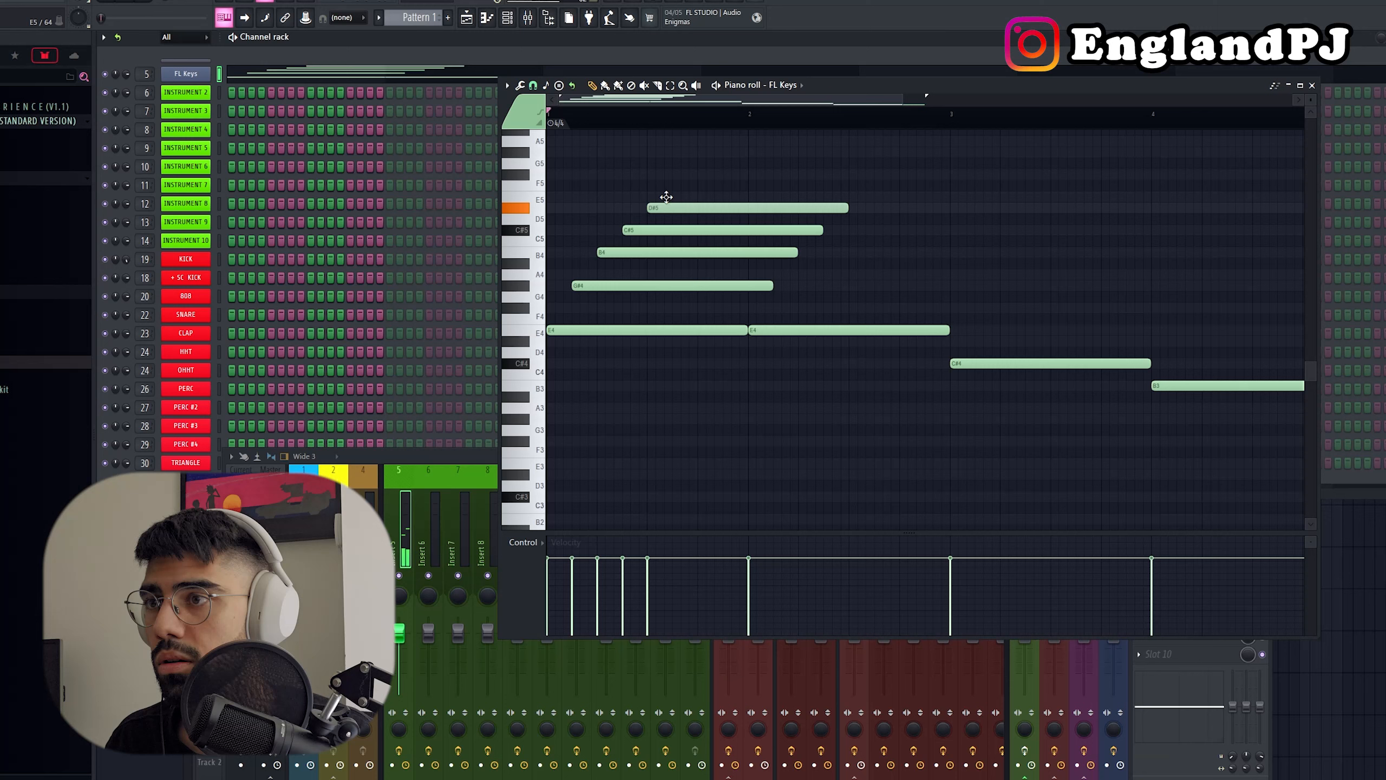
key(space)
key(space)
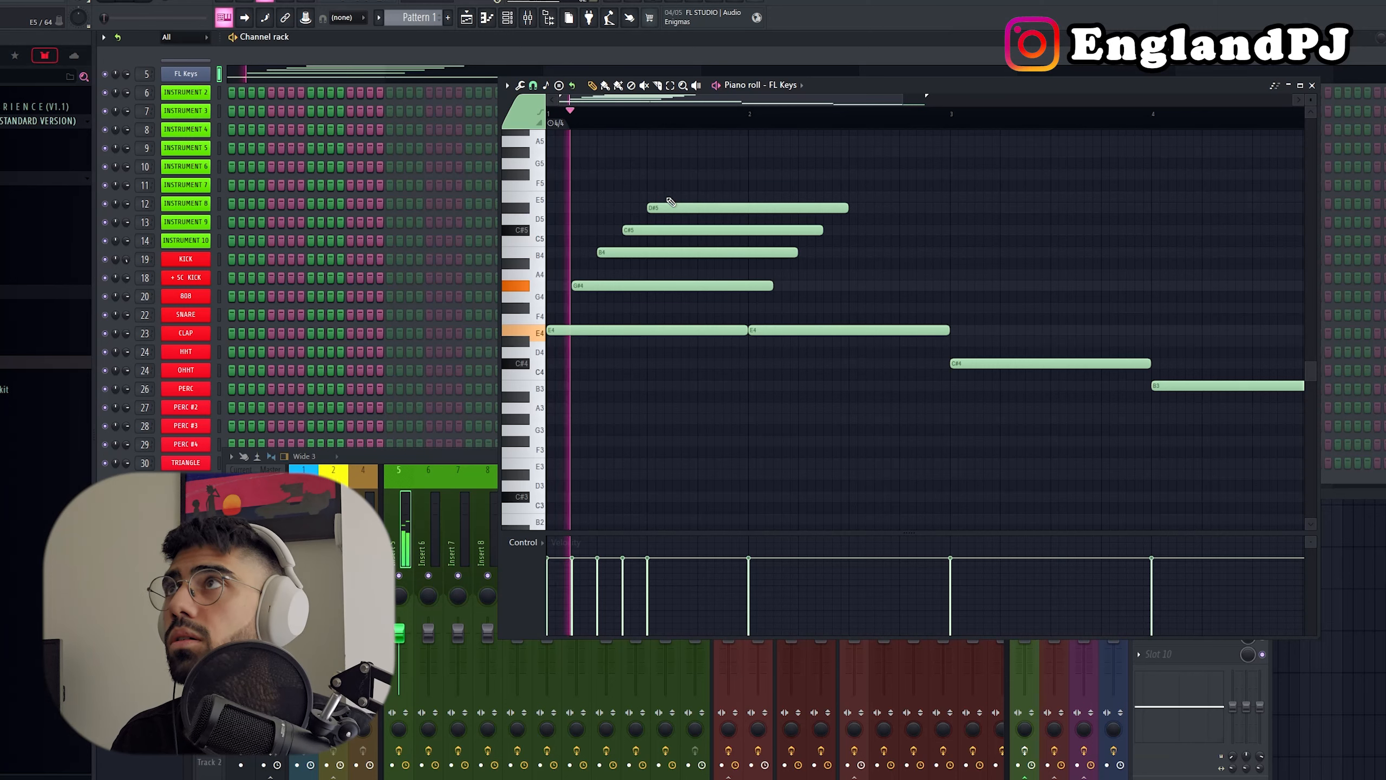
key(space)
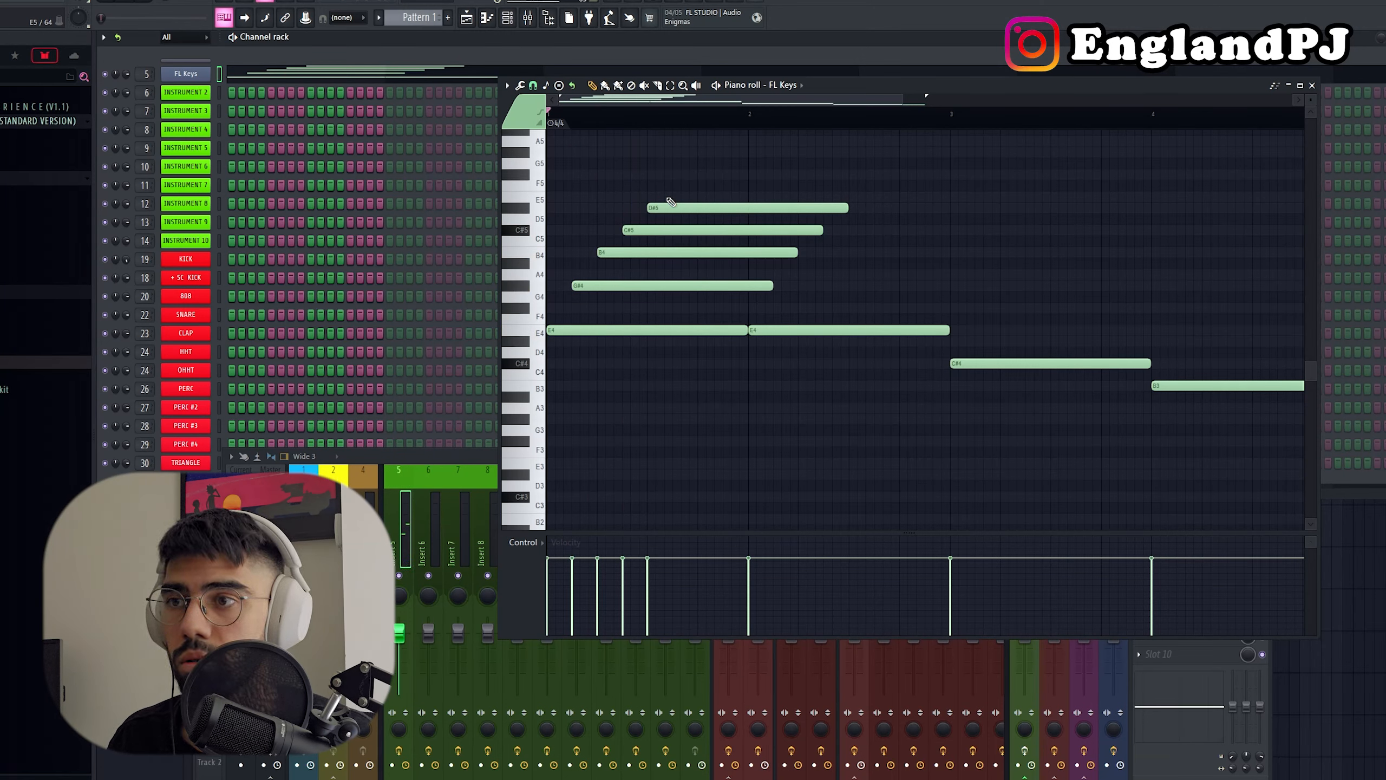
Step: Trim G#4 to end with the first E4, then shorten and repeat the staggered B4, C#5 and D#5 notes
ctrl+drag(774, 313, 730, 201)
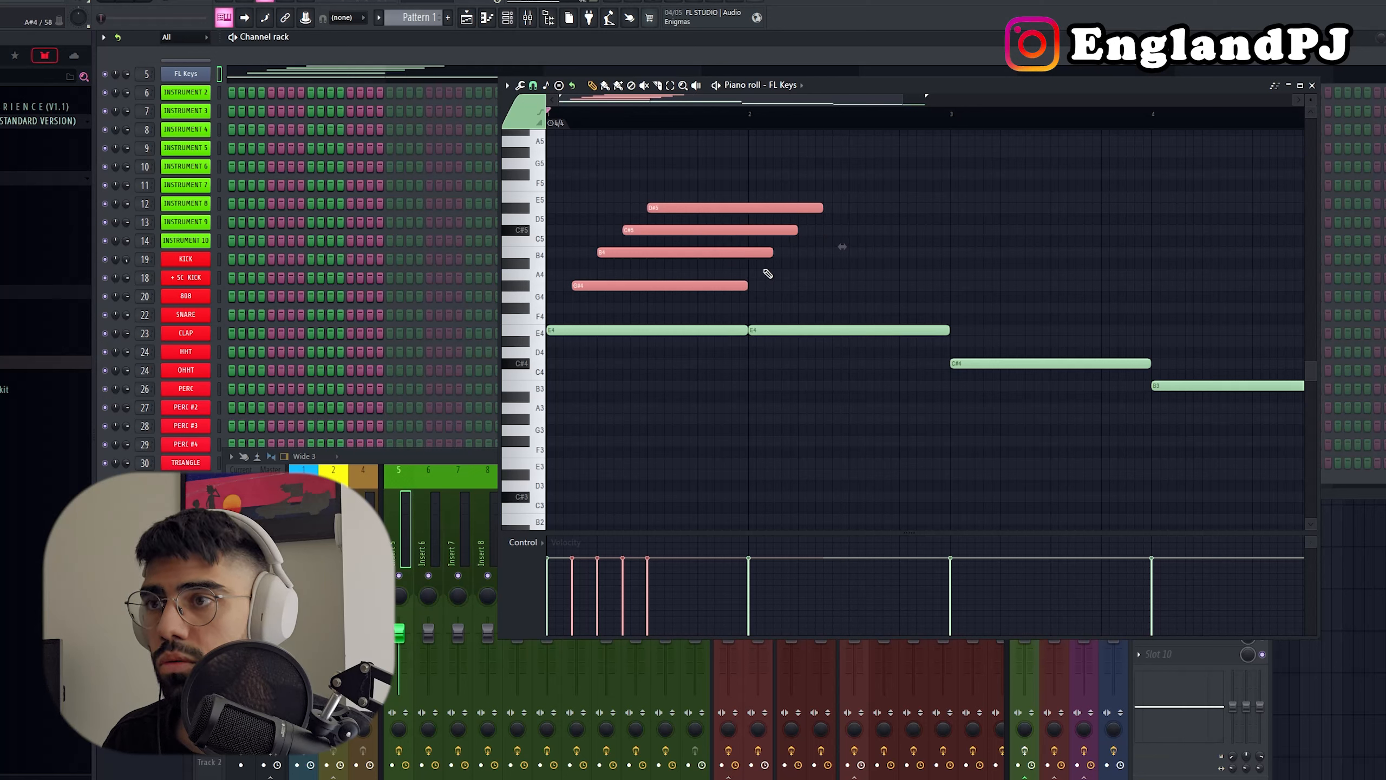
ctrl+drag(763, 269, 743, 191)
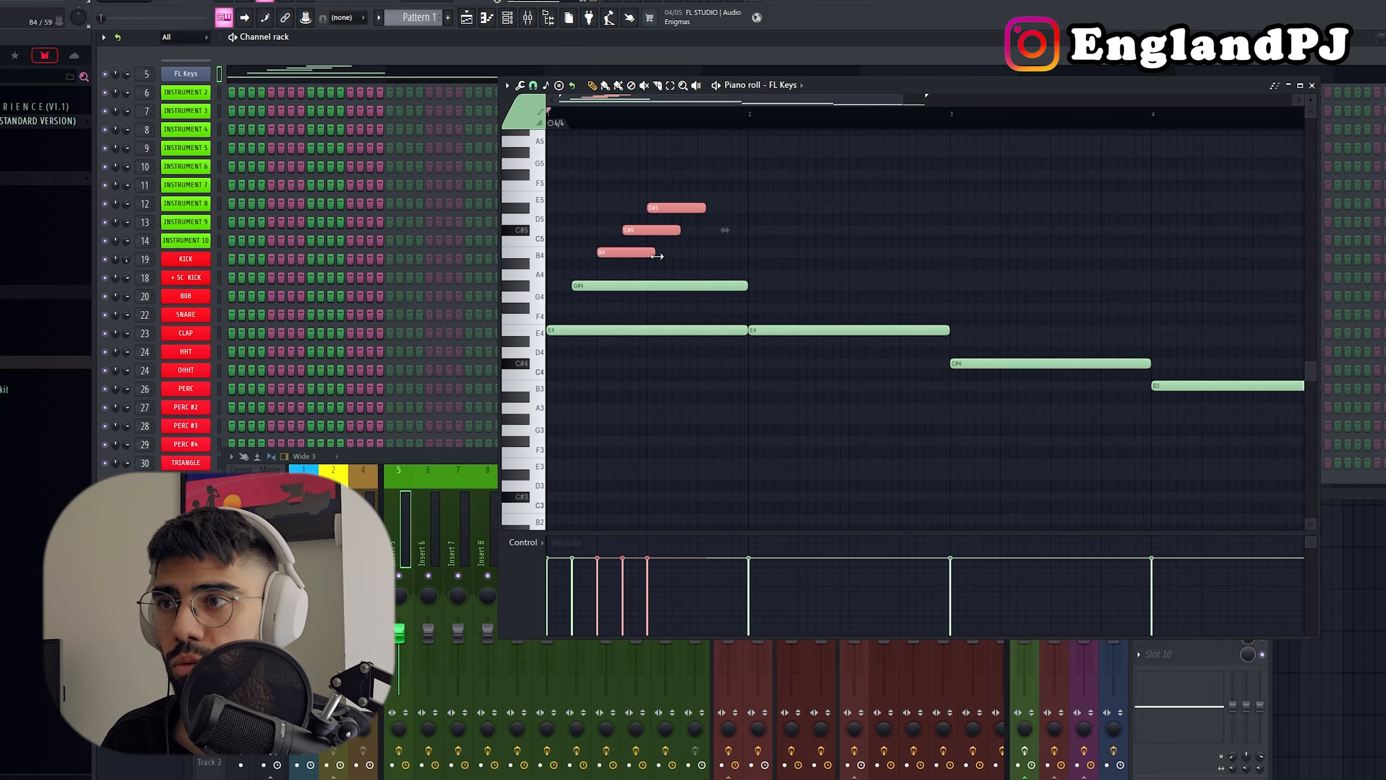
shift+drag(651, 255, 724, 249)
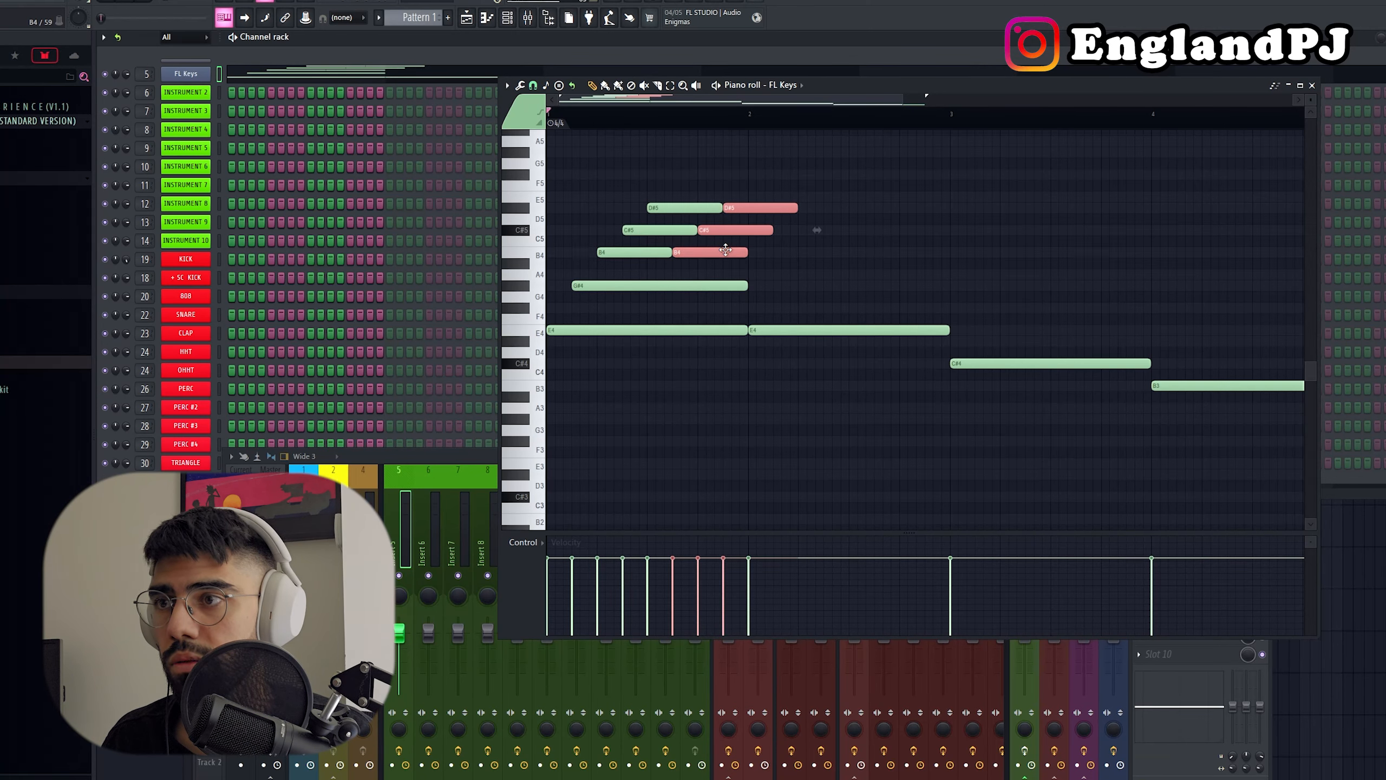
key(space)
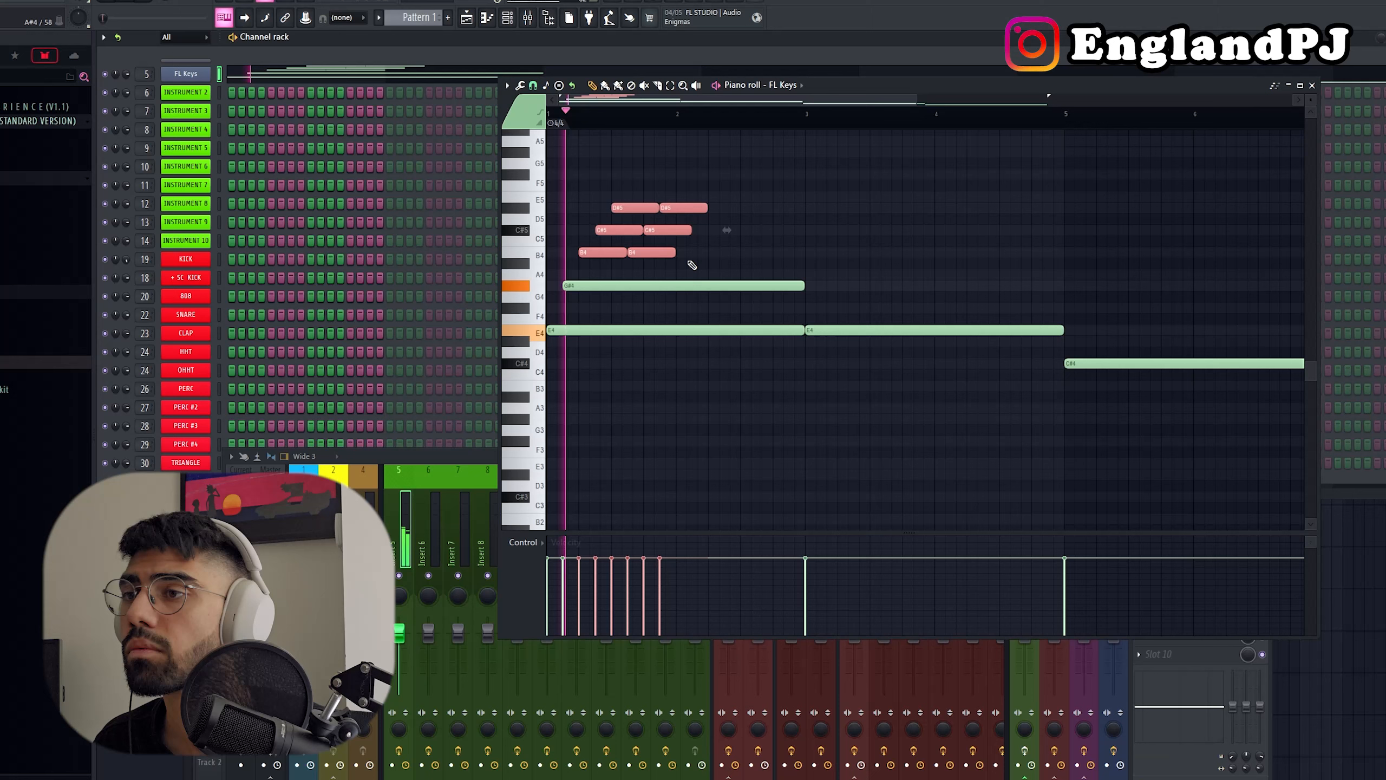
Step: Continue the B4, C#5 and D#5 notes with more repeats so the pattern fills the first two-bar chord
ctrl+drag(693, 266, 634, 207)
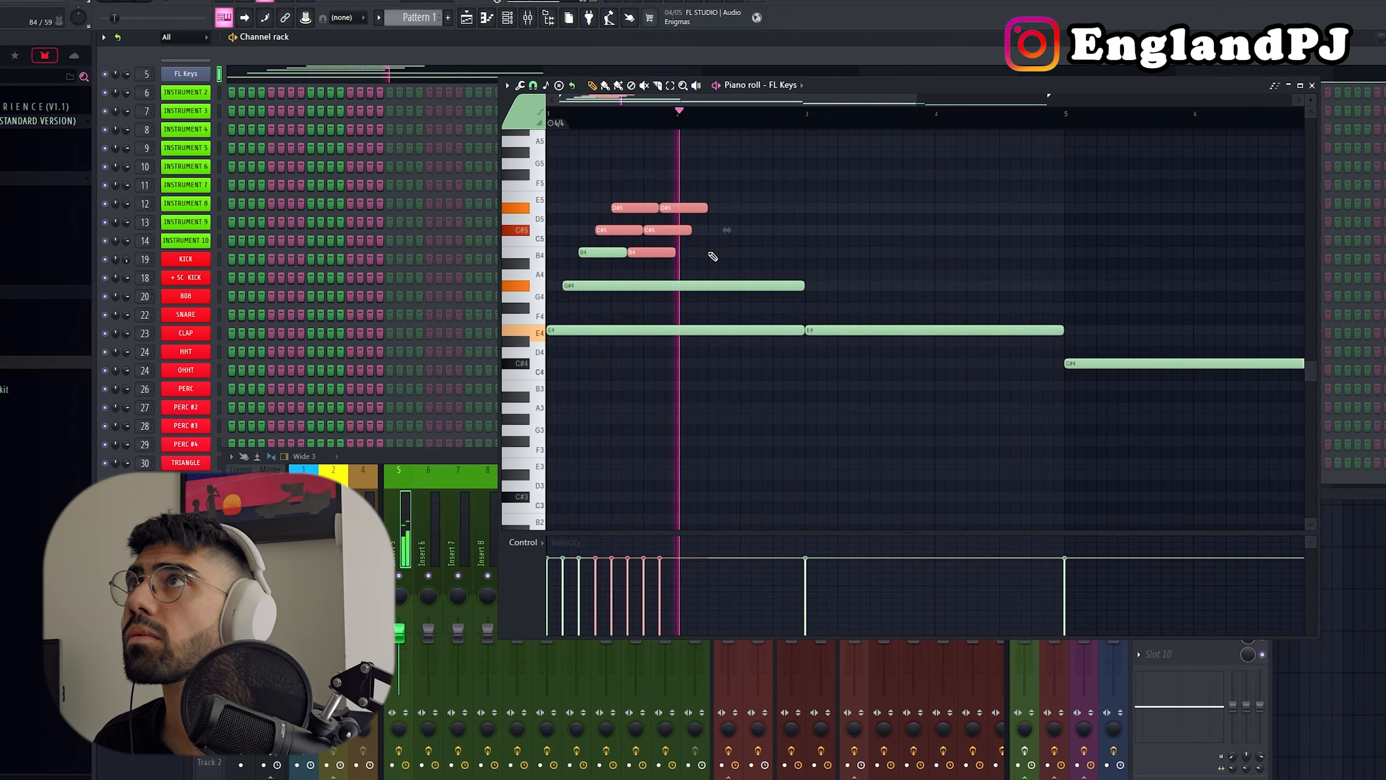
key(space)
key(space)
ctrl+click(785, 207)
drag(745, 202, 709, 218)
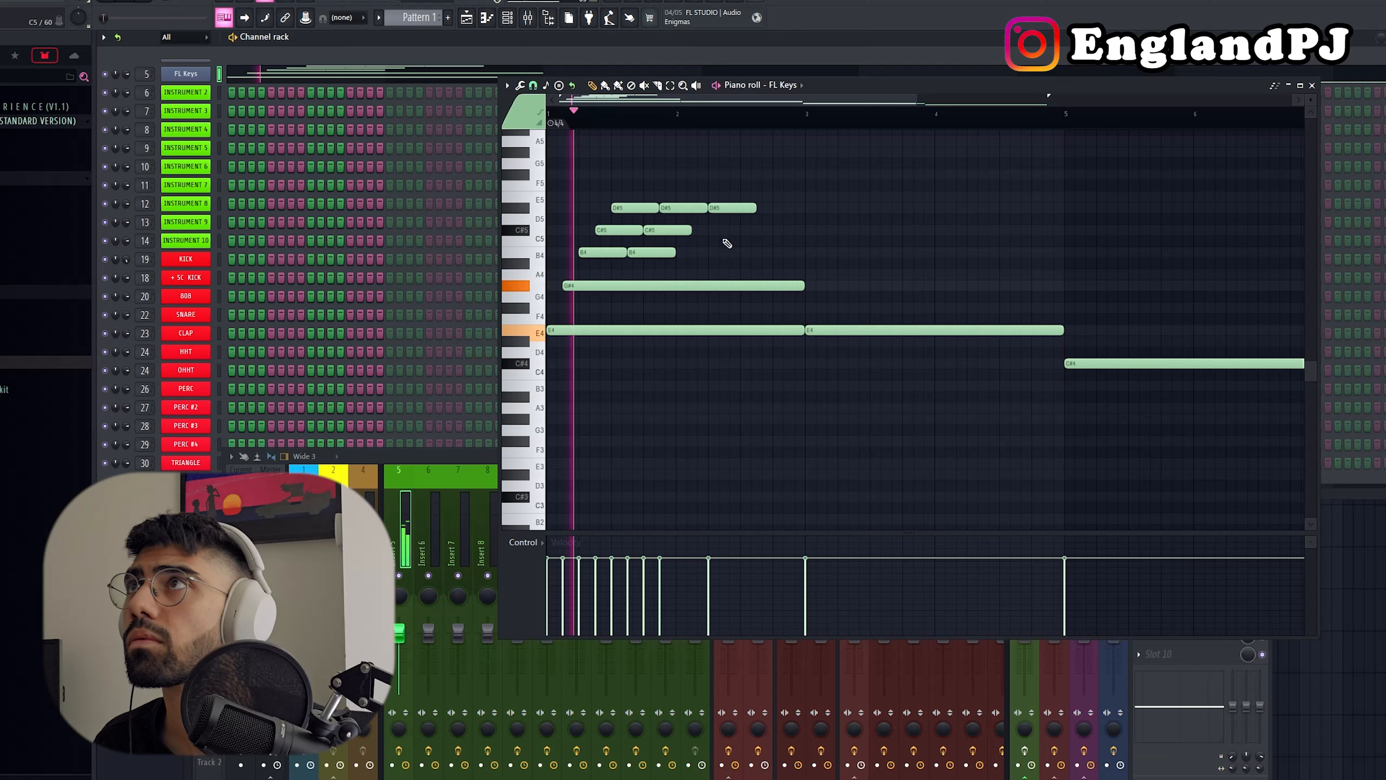
drag(719, 276, 668, 202)
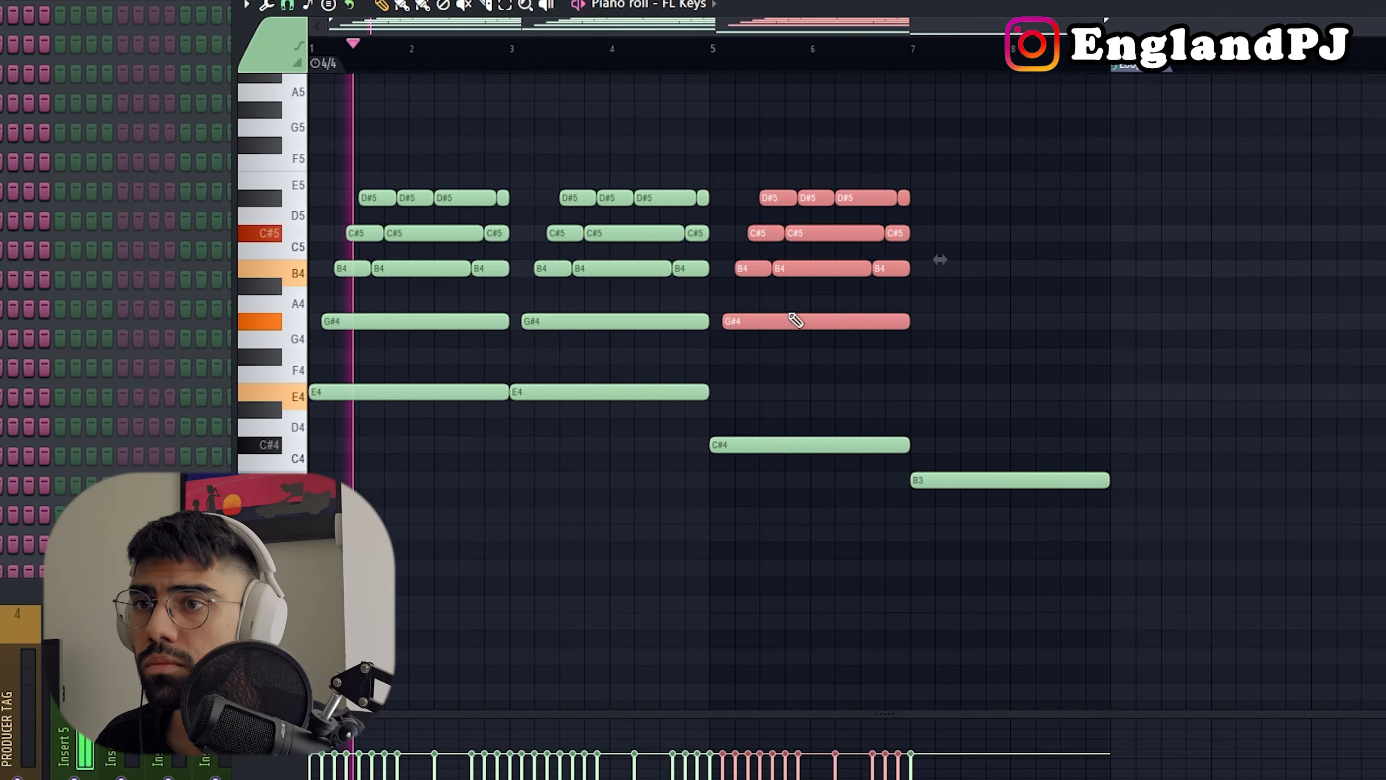
Step: Duplicate the upper note pattern over the second E4, the C#4 and the B3, and play back the progression
key(ctrl+b)
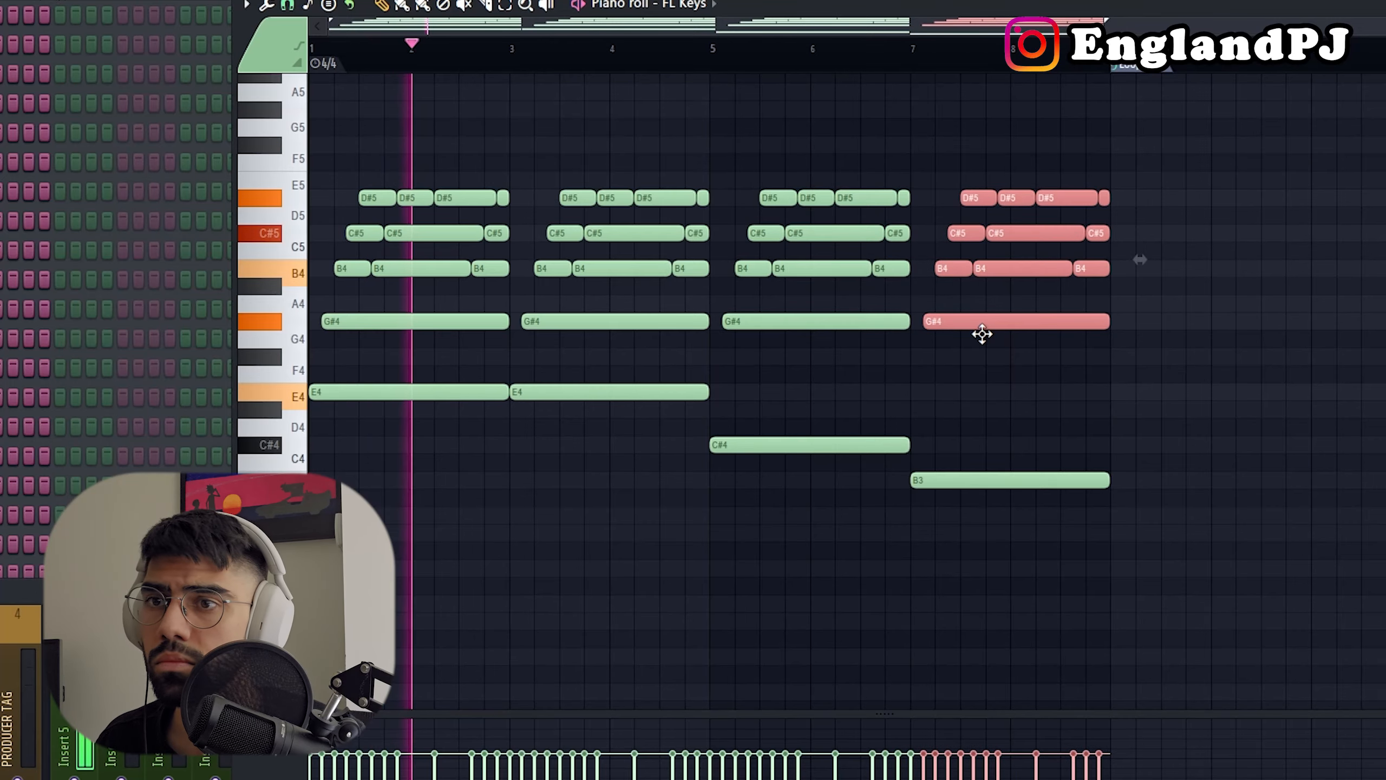
scroll(987, 344, up, 4)
scroll(982, 349, down, 3)
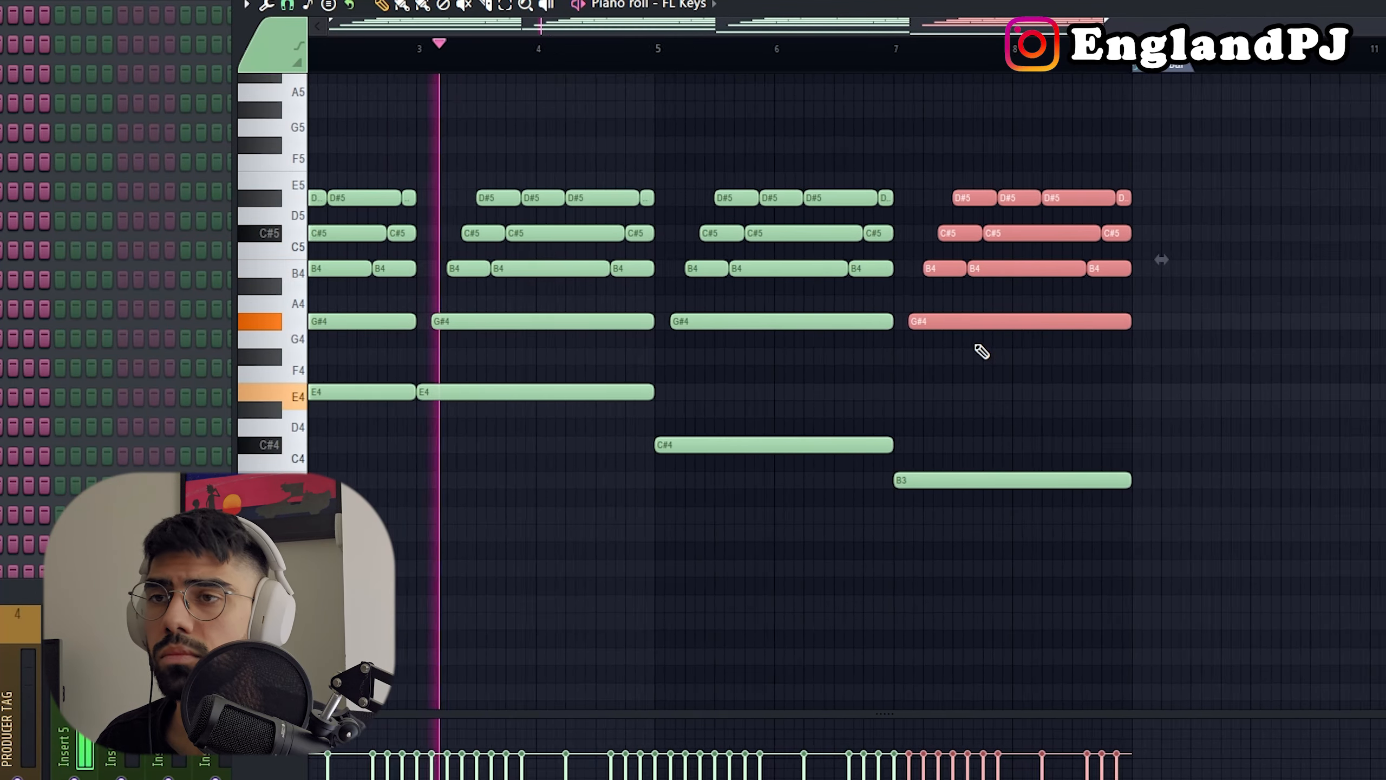
scroll(982, 349, down, 2)
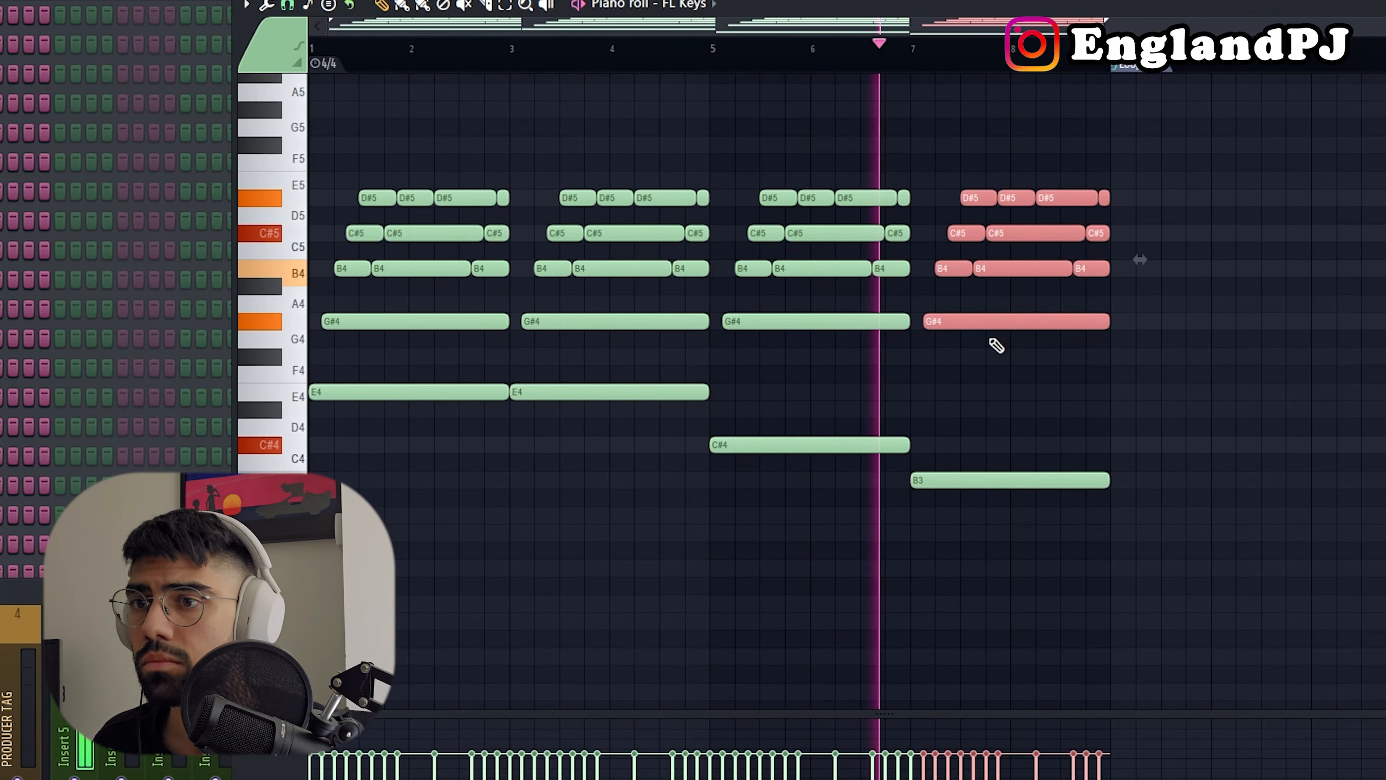
Step: Duplicate the four root notes one octave lower as E3, E3, C#3 and B2
drag(996, 539, 339, 355)
drag(420, 395, 219, 403)
key(ctrl+Down)
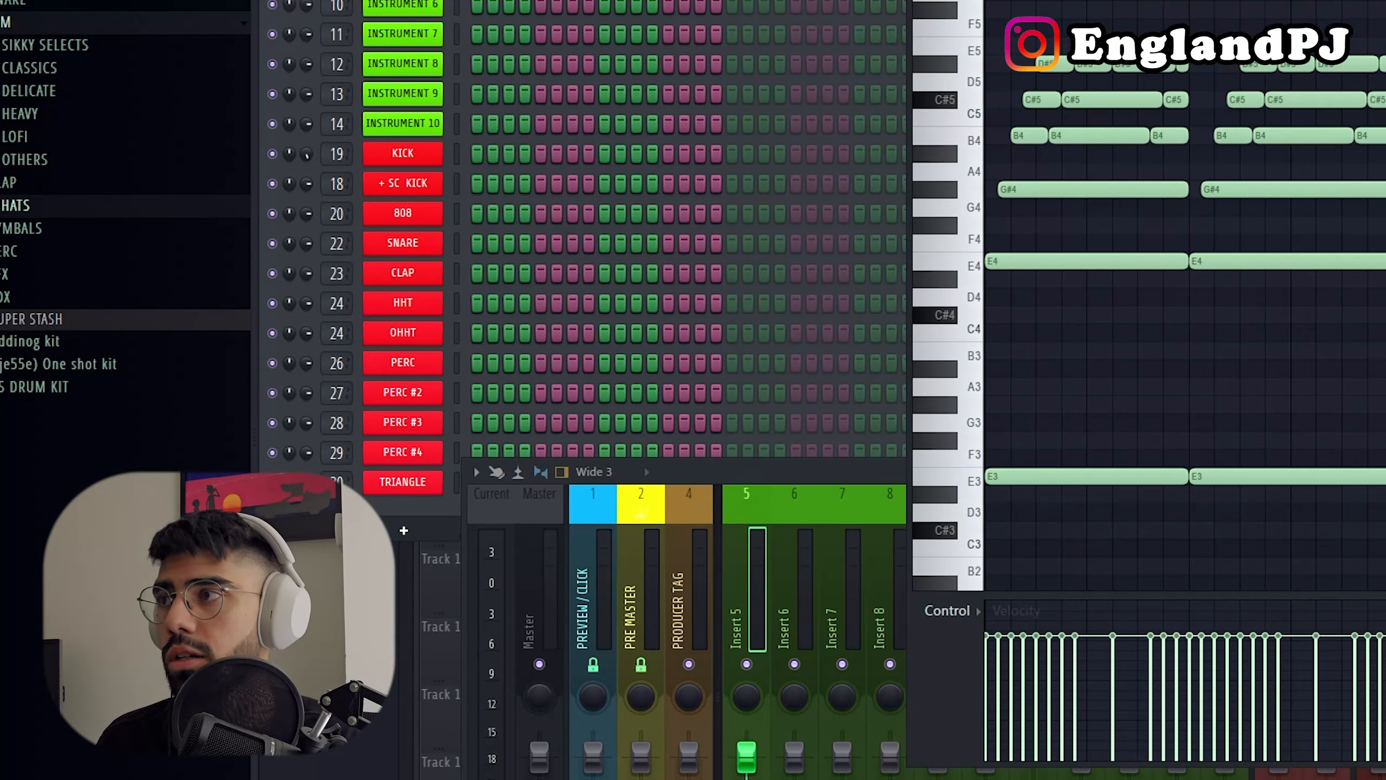
Step: Replace the Instrument 2 channel with Diva and load the MK Sine Piano preset from the Dream Synth folder
right_click(403, 1)
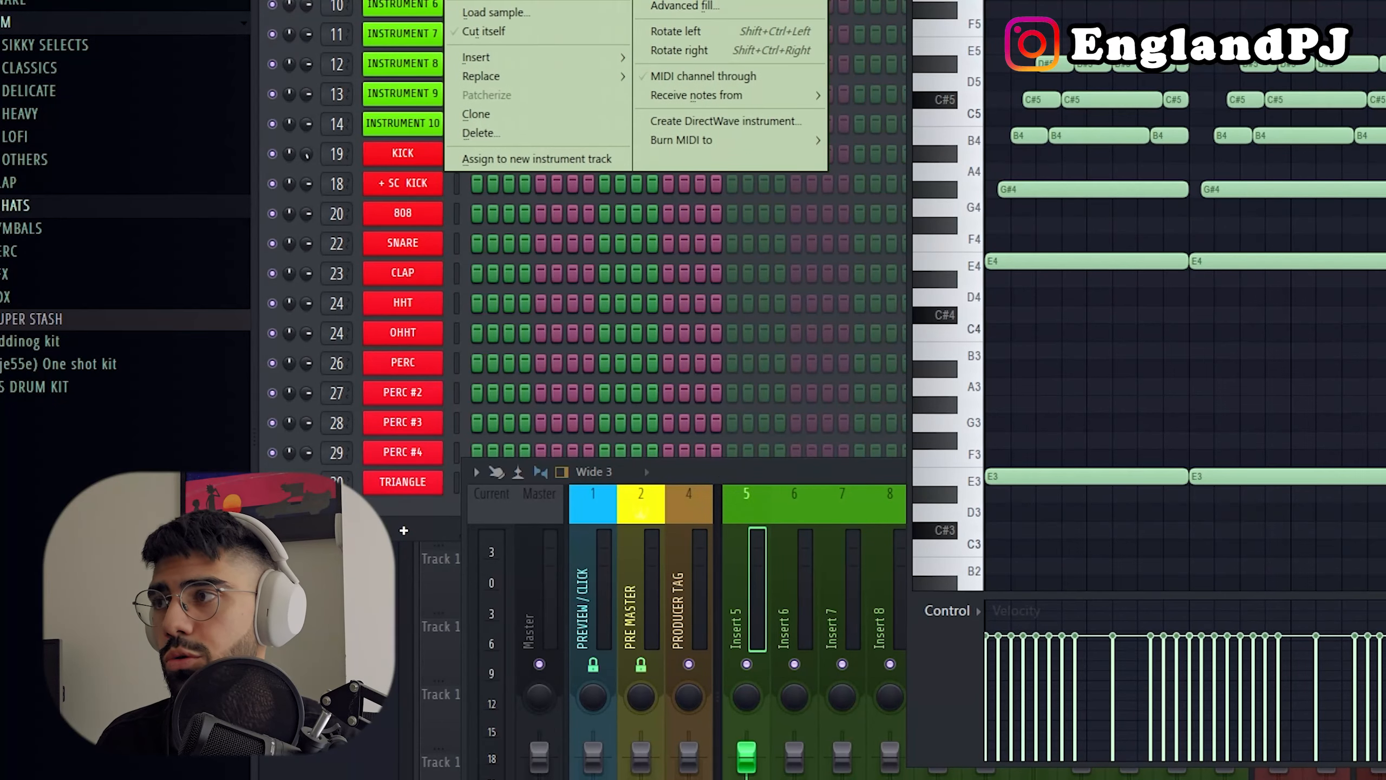
mouse_move(500, 78)
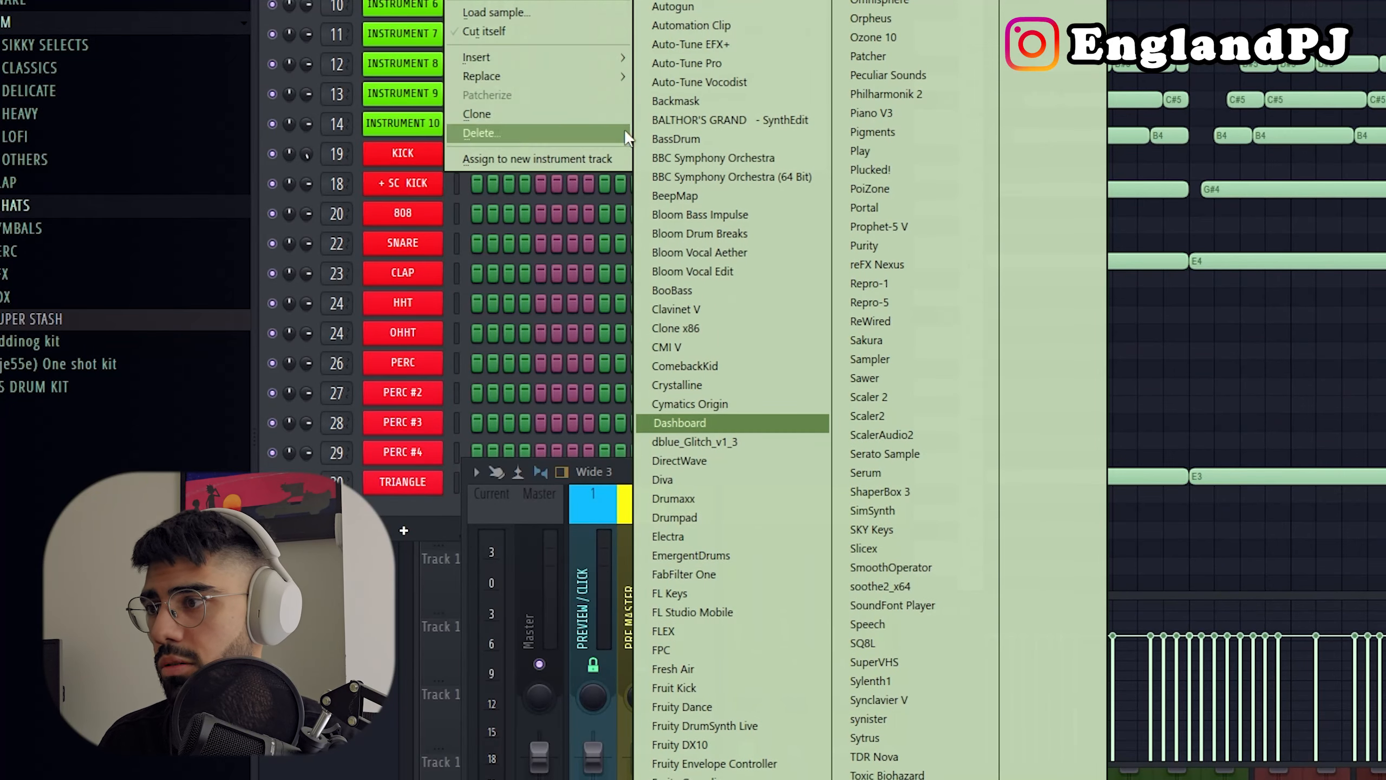
click(682, 474)
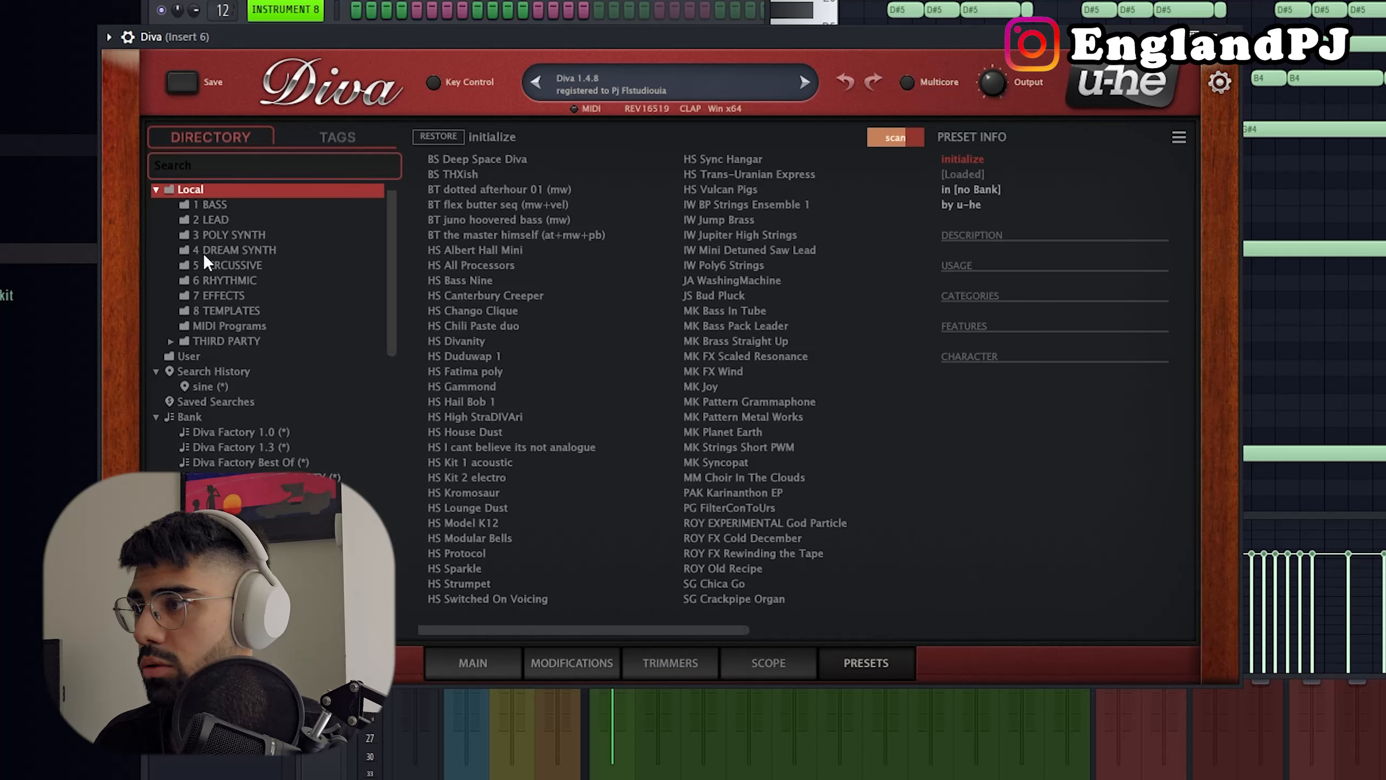
click(206, 251)
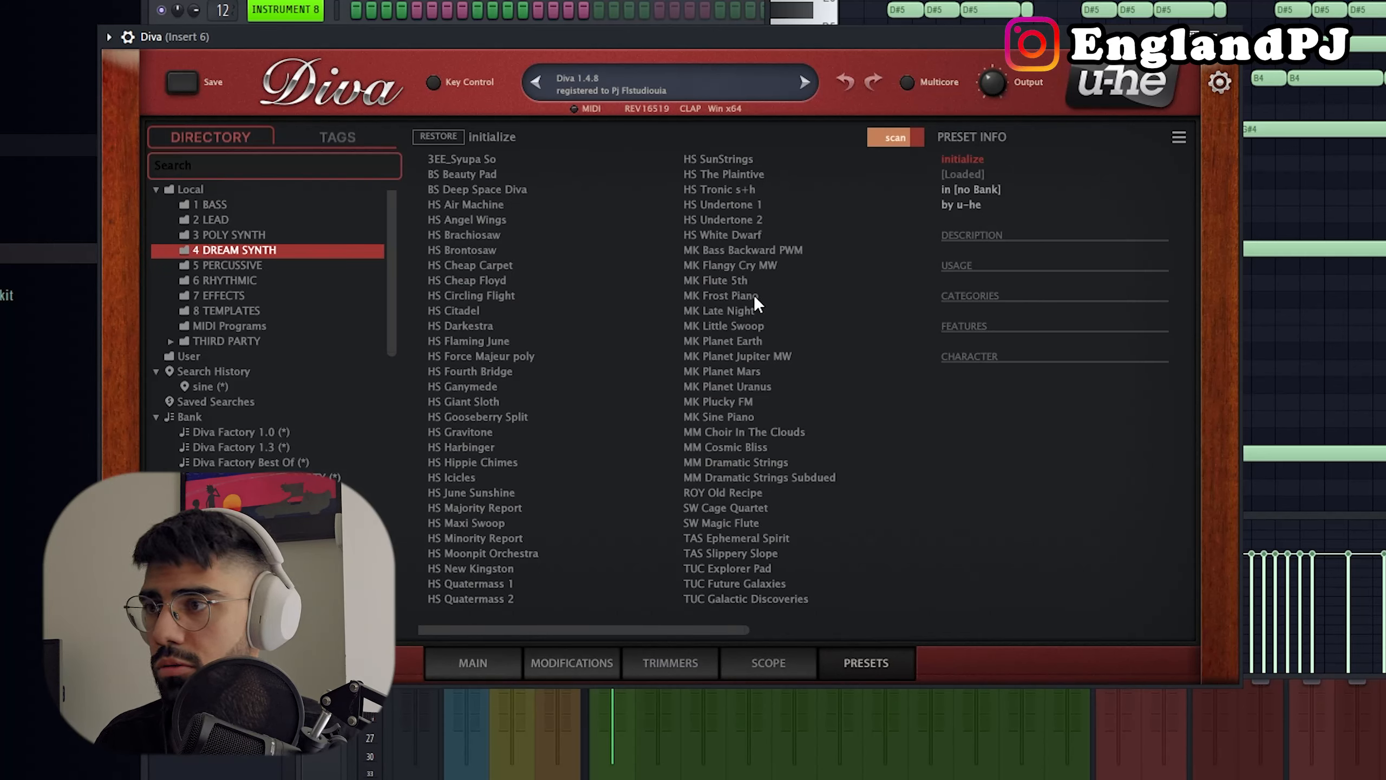
click(723, 417)
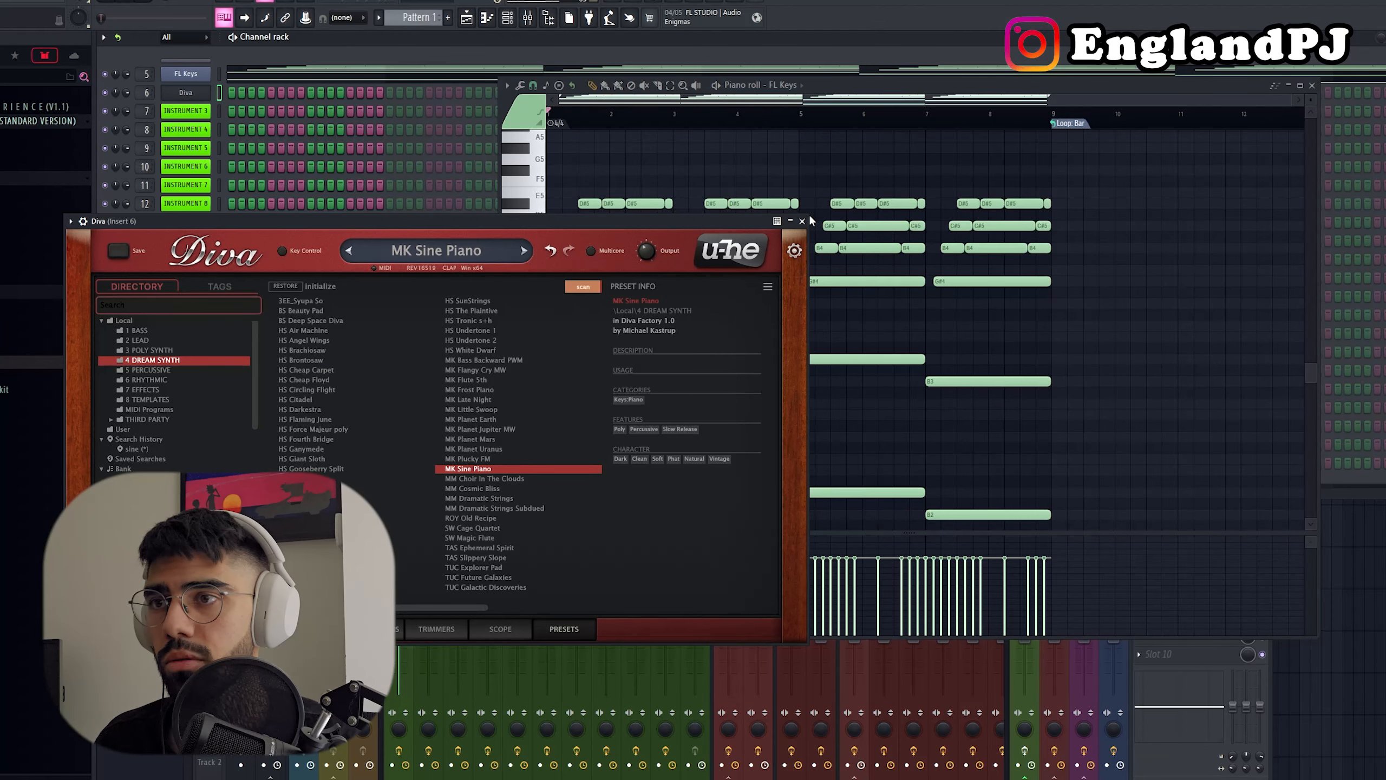
Step: Copy the FL Keys chord notes into Diva's piano roll
click(801, 221)
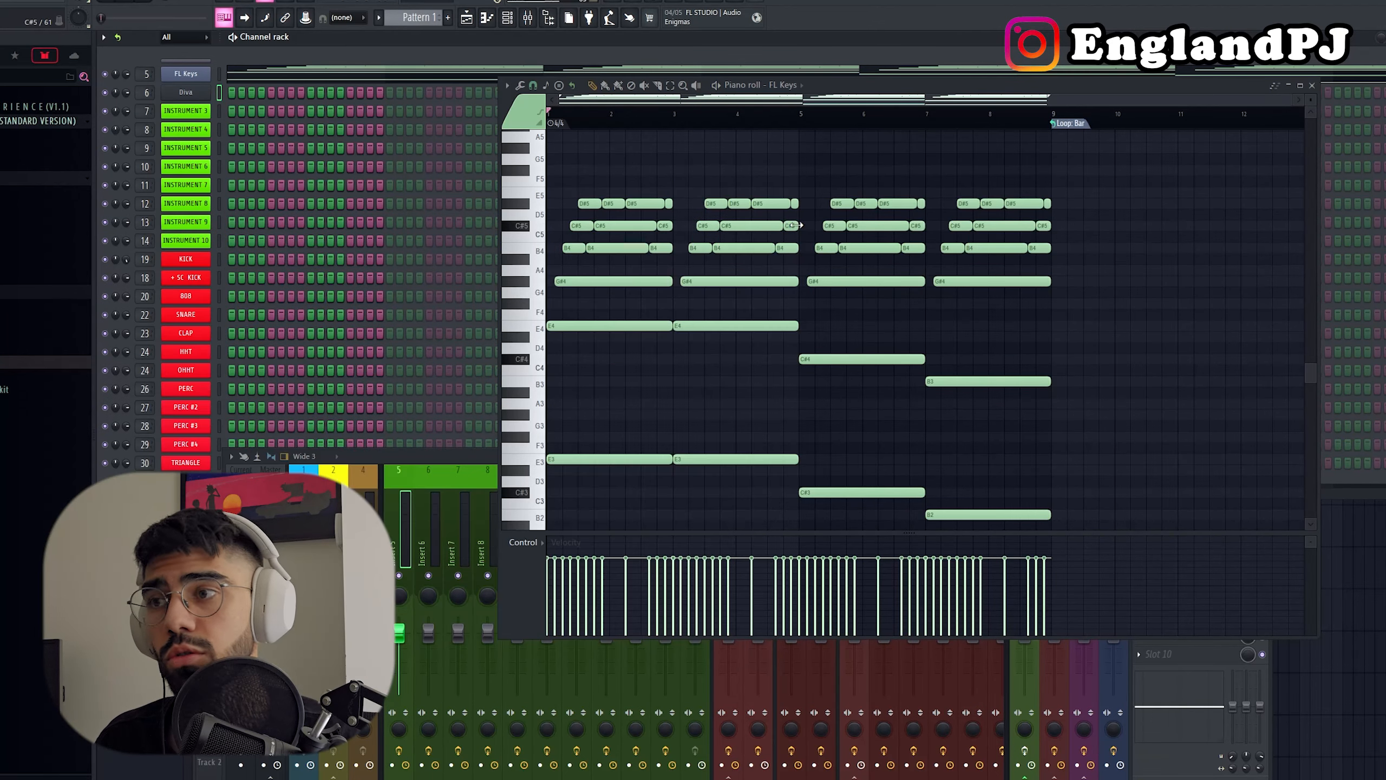
click(219, 92)
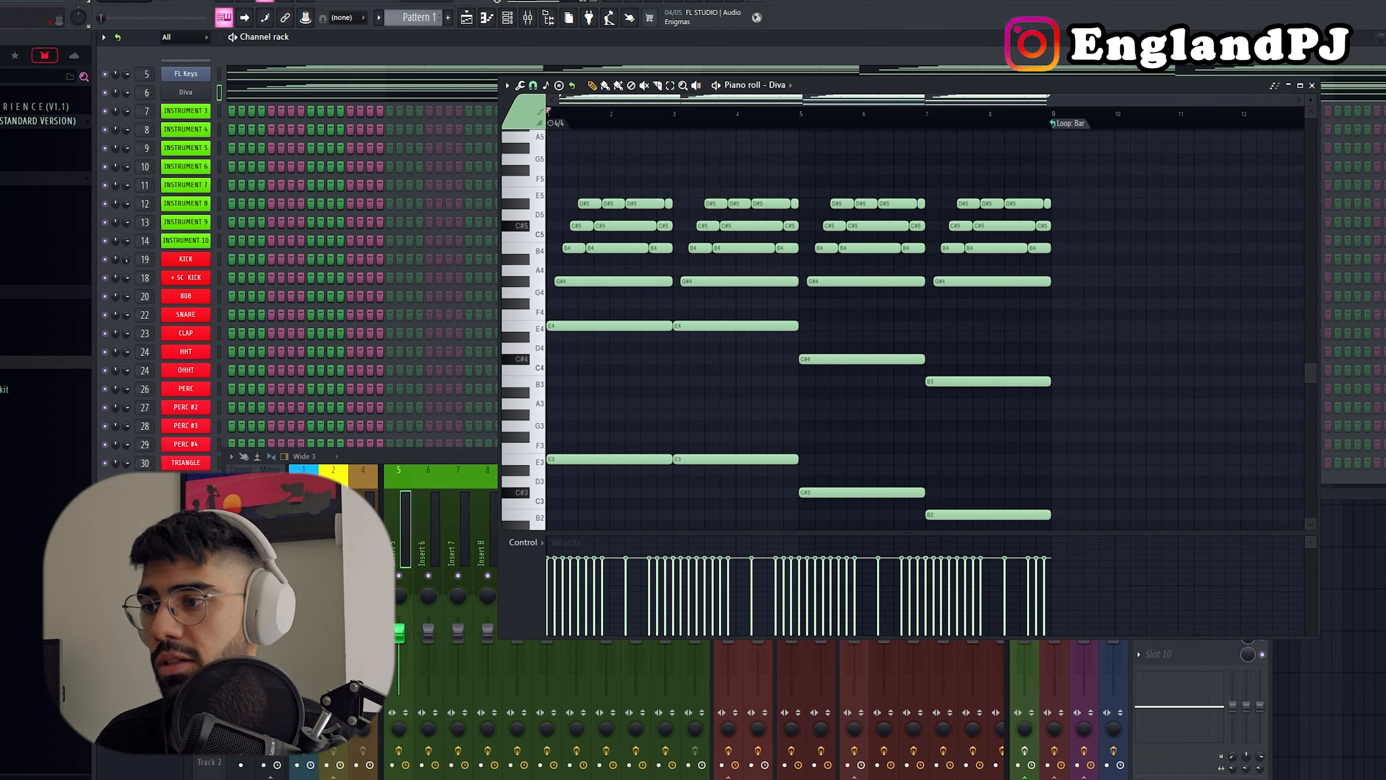
Step: Play both layers together and lower Diva's Insert 6 mixer level to -4.5 dB
click(394, 590)
click(441, 538)
key(space)
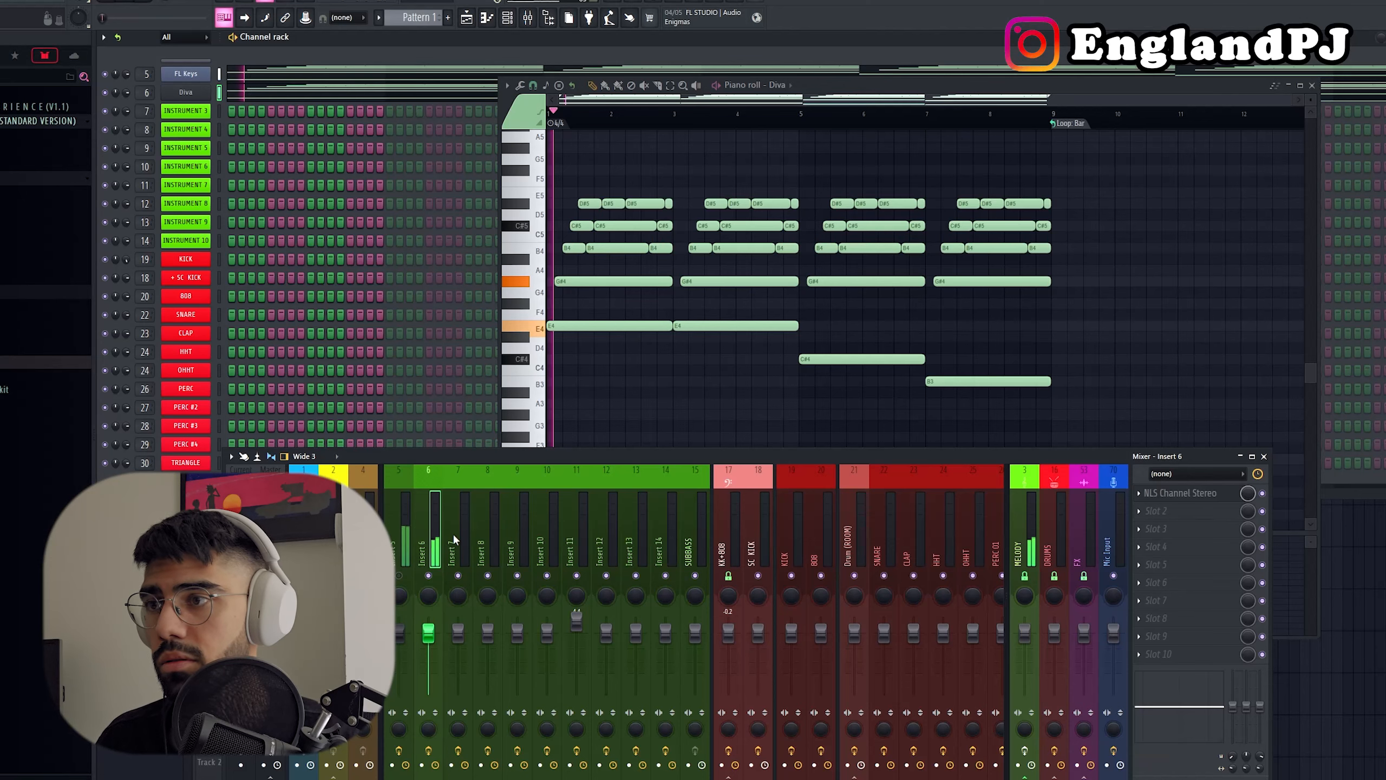
right_click(645, 396)
scroll(637, 411, down, 1)
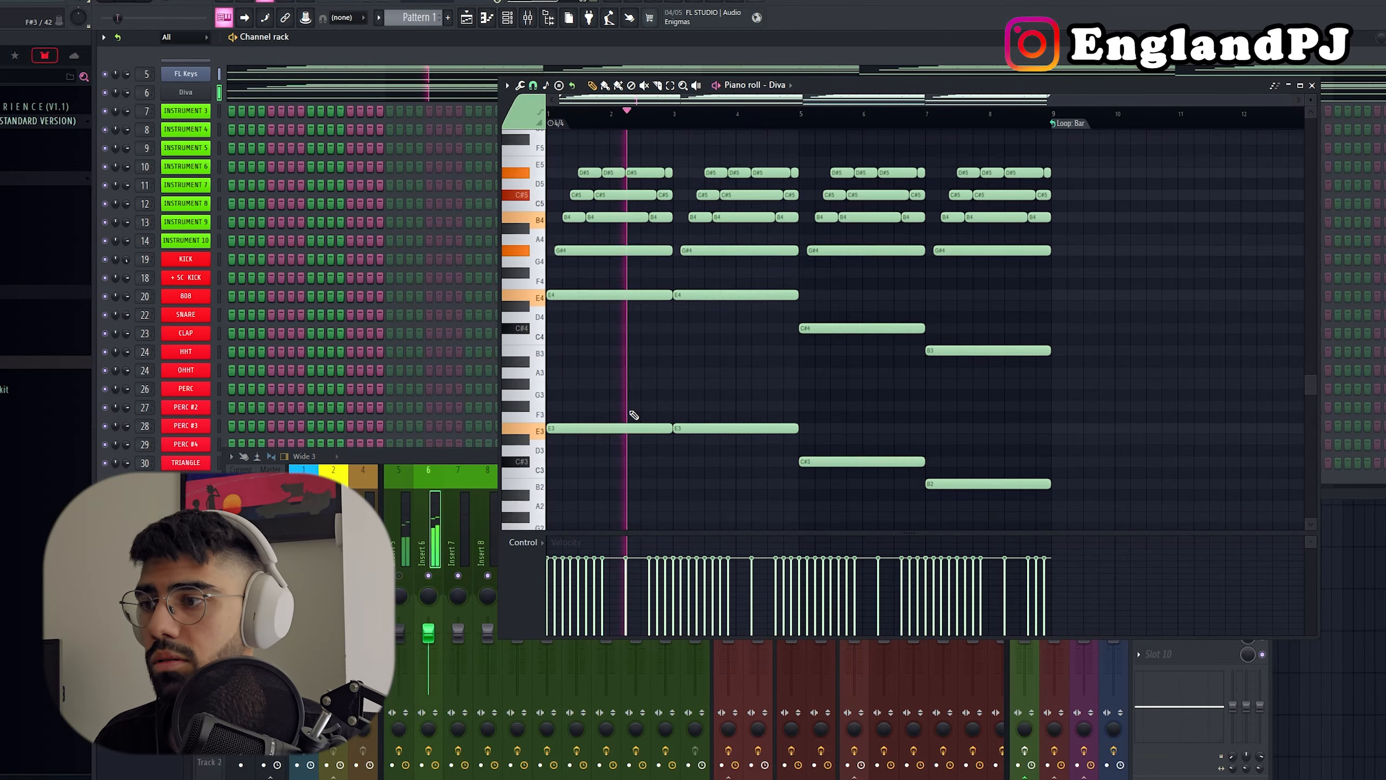
drag(428, 632, 428, 644)
right_click(661, 365)
scroll(665, 363, down, 3)
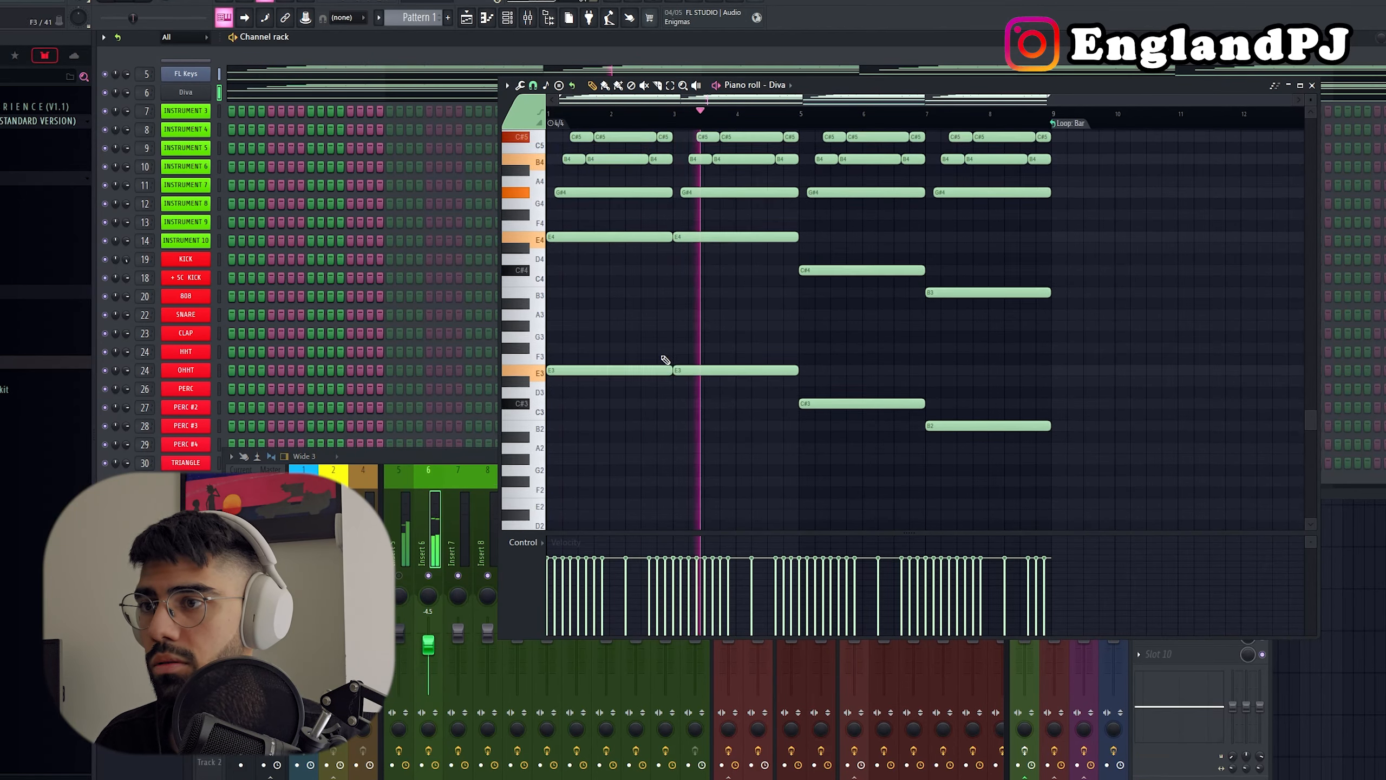
Step: Delete the low-octave E3, E3, C#3 and B2 notes from Diva's pattern and play it back
right_click(664, 326)
right_click(716, 326)
right_click(868, 359)
right_click(1024, 384)
key(space)
key(space)
scroll(764, 419, up, 2)
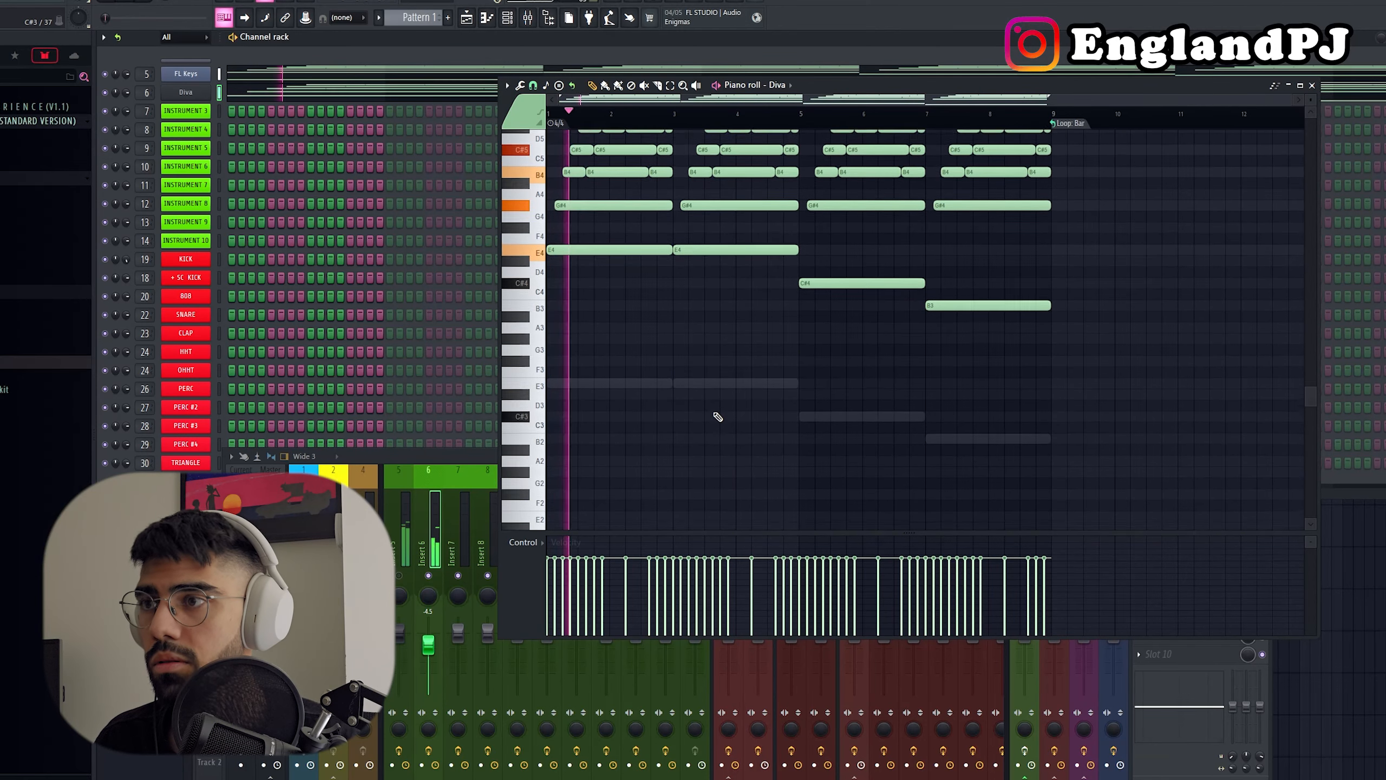
Step: Lower the Insert 6 mixer level and turn off the Chorus1 effect in Diva's main controls
drag(428, 644, 428, 657)
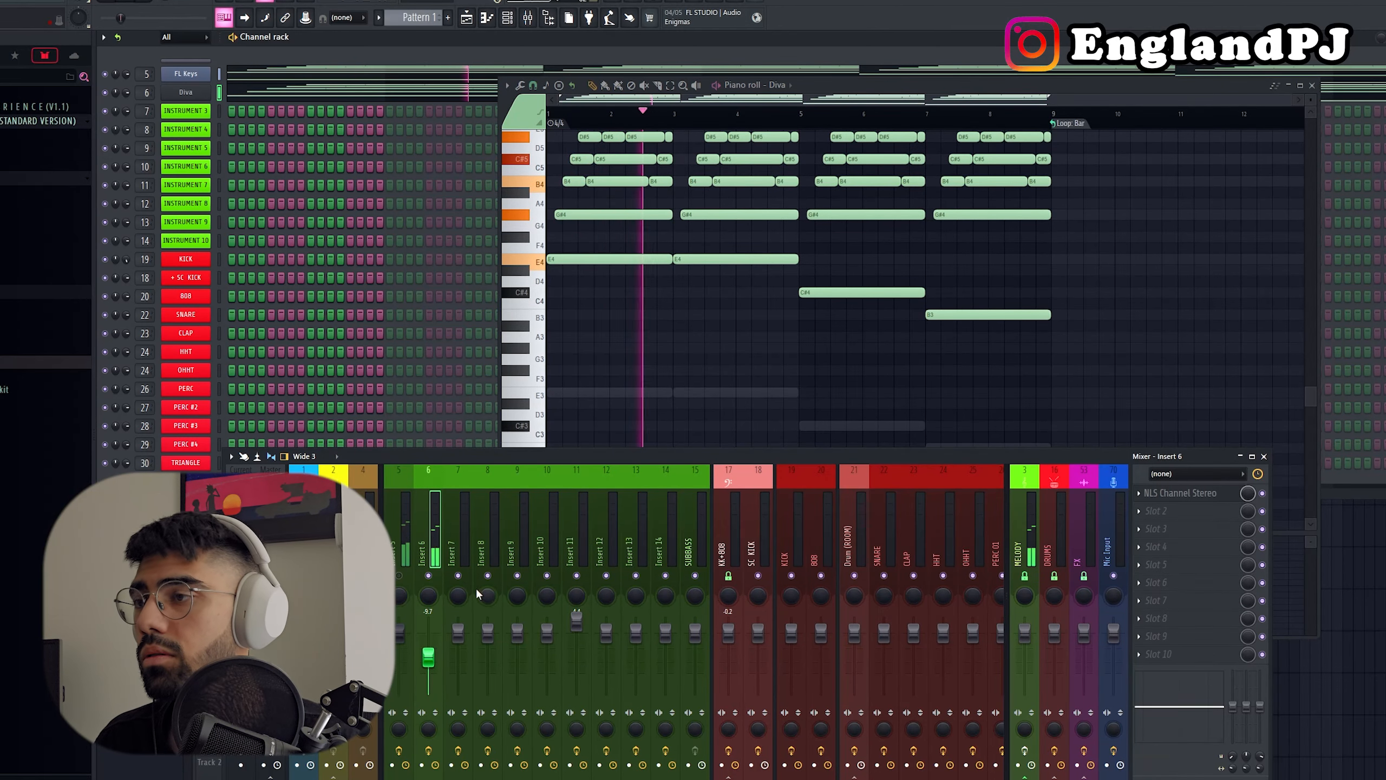
click(186, 92)
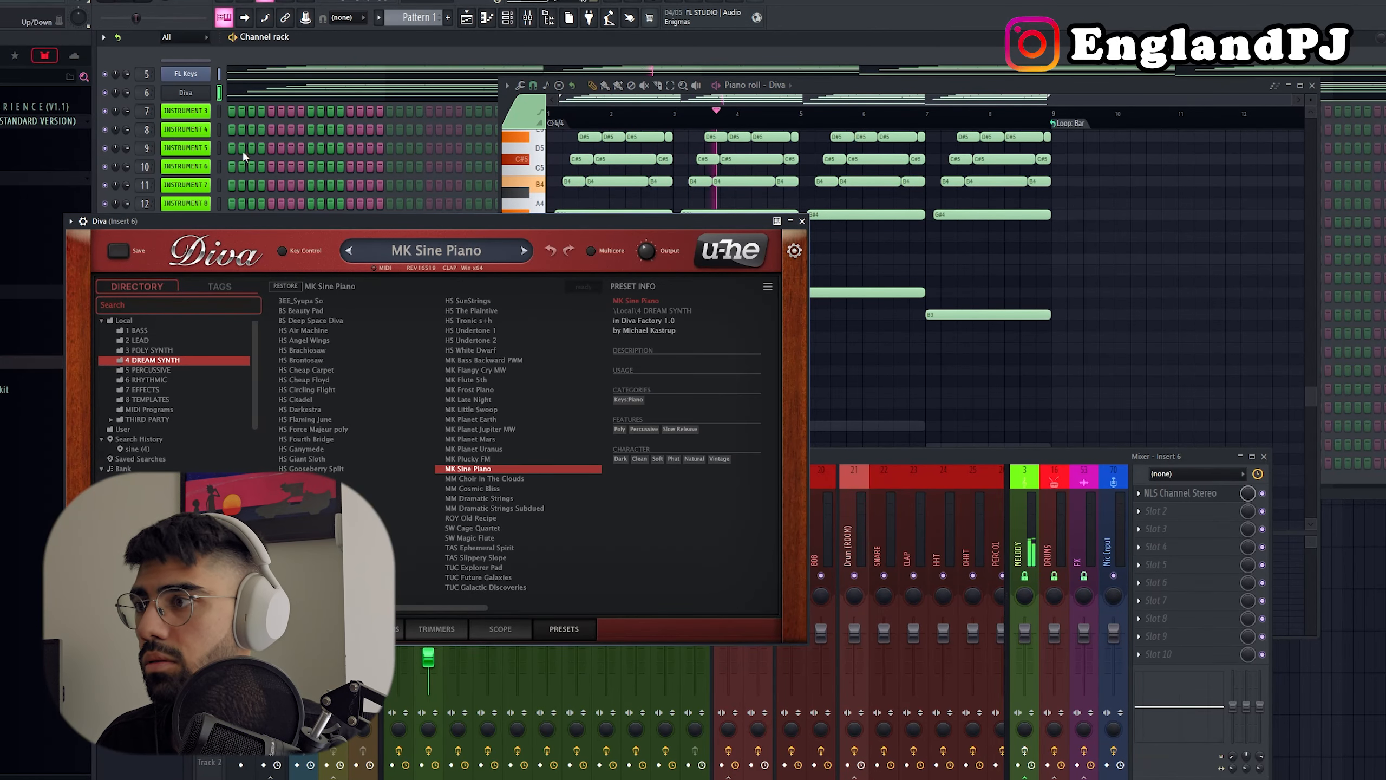
click(309, 629)
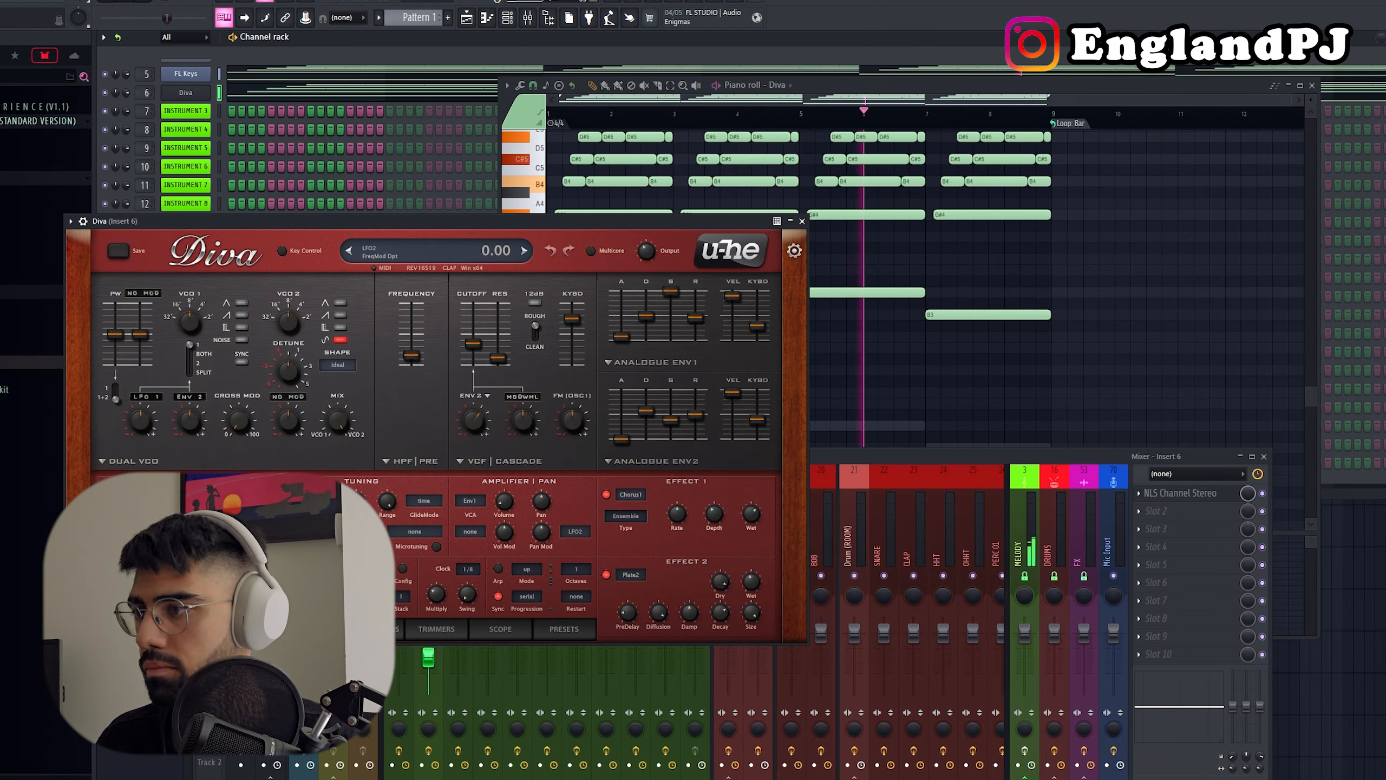
click(605, 494)
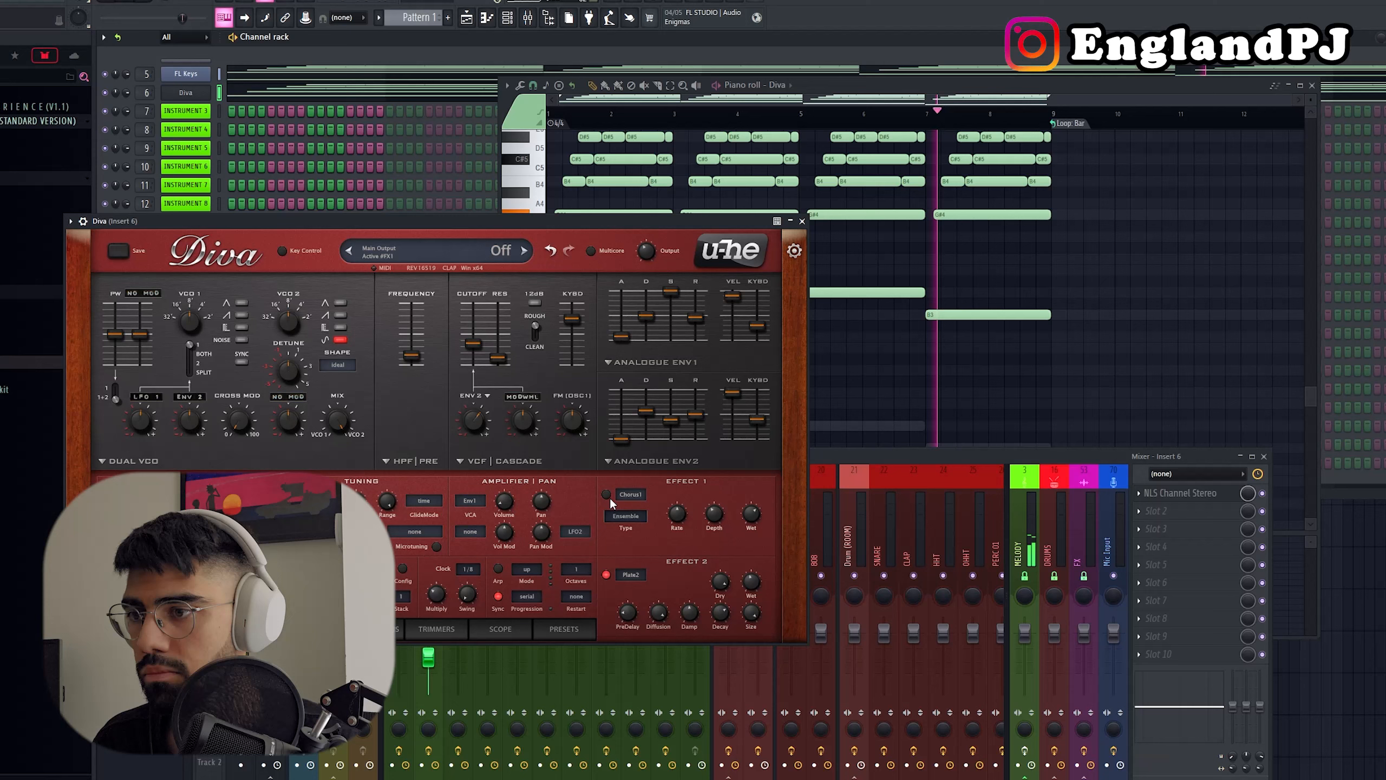
click(607, 574)
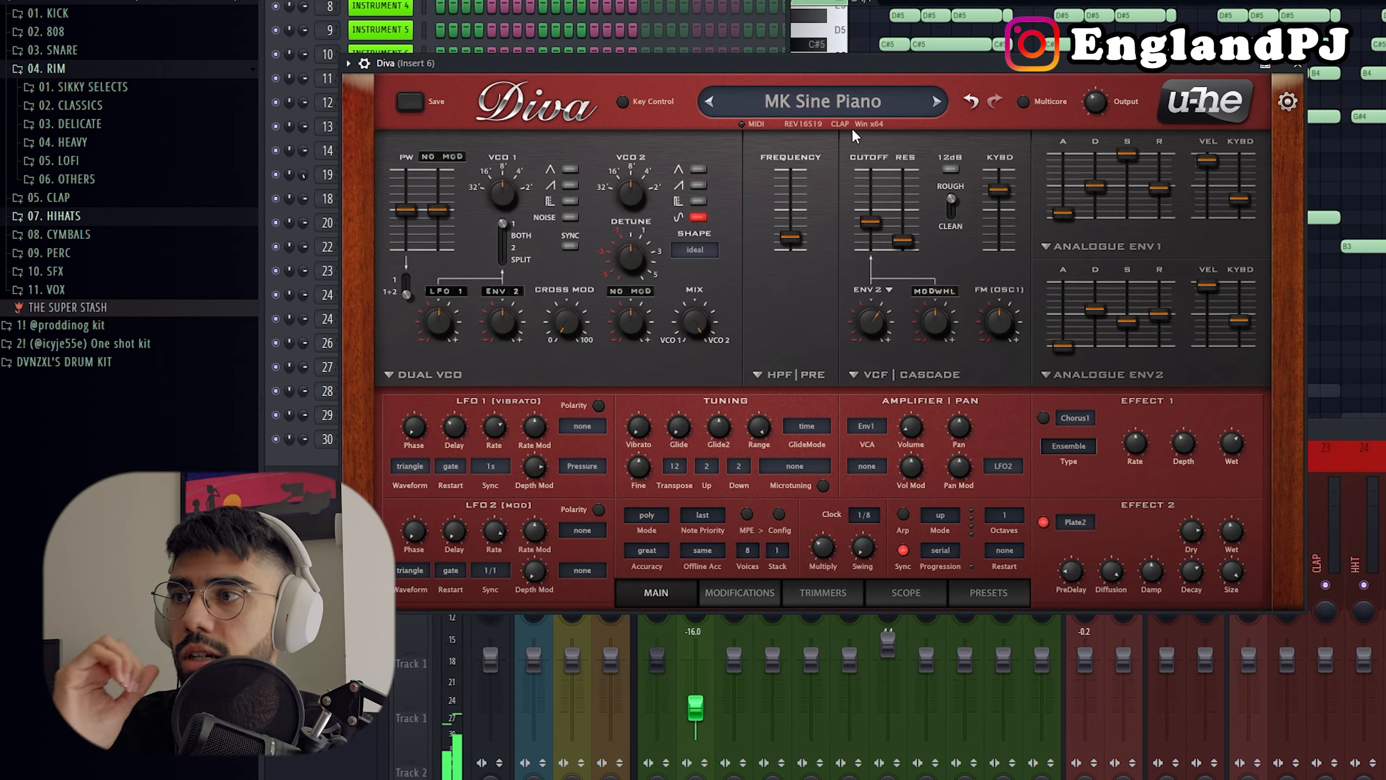
Step: Lower the sustain and release of Diva's Analogue Env1 and raise the Insert 6 mixer level to -1.7 dB
key(F7)
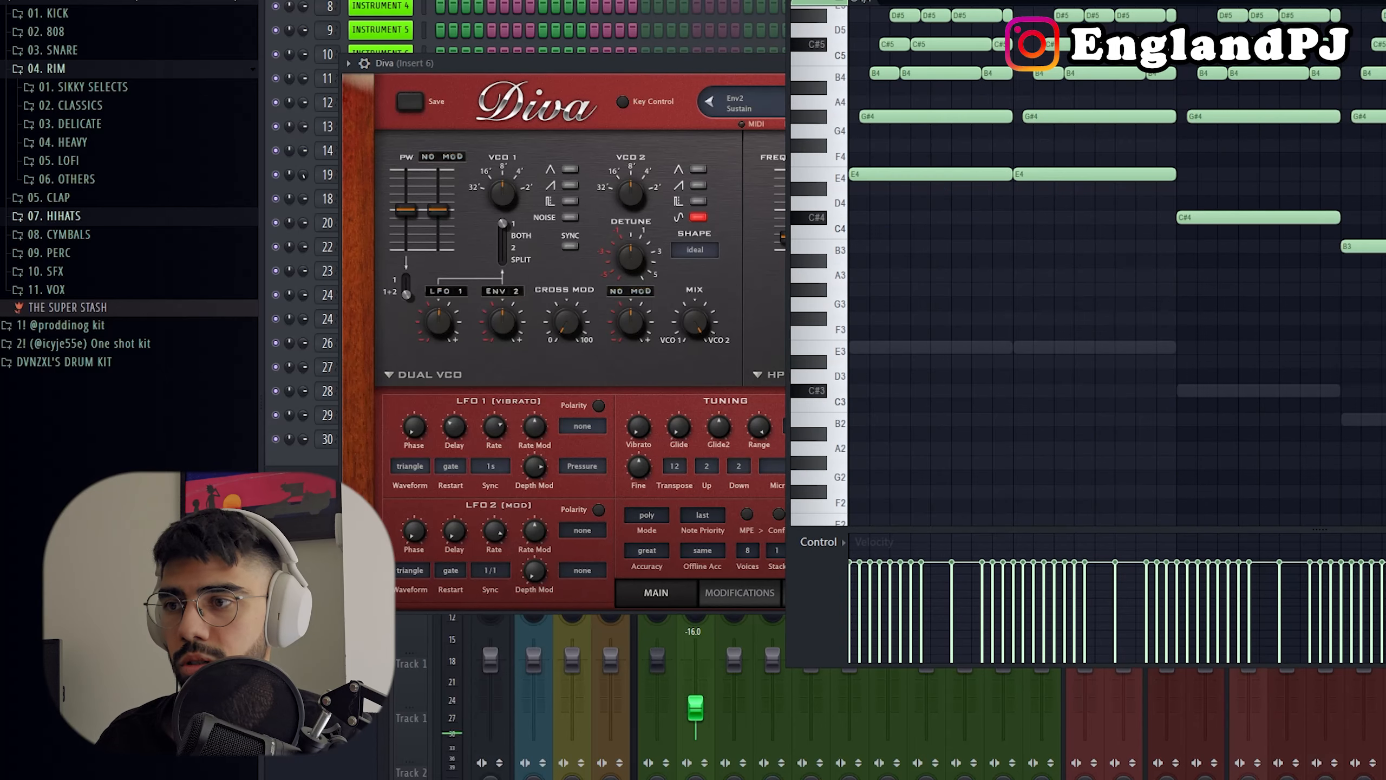
drag(1204, 217, 1206, 210)
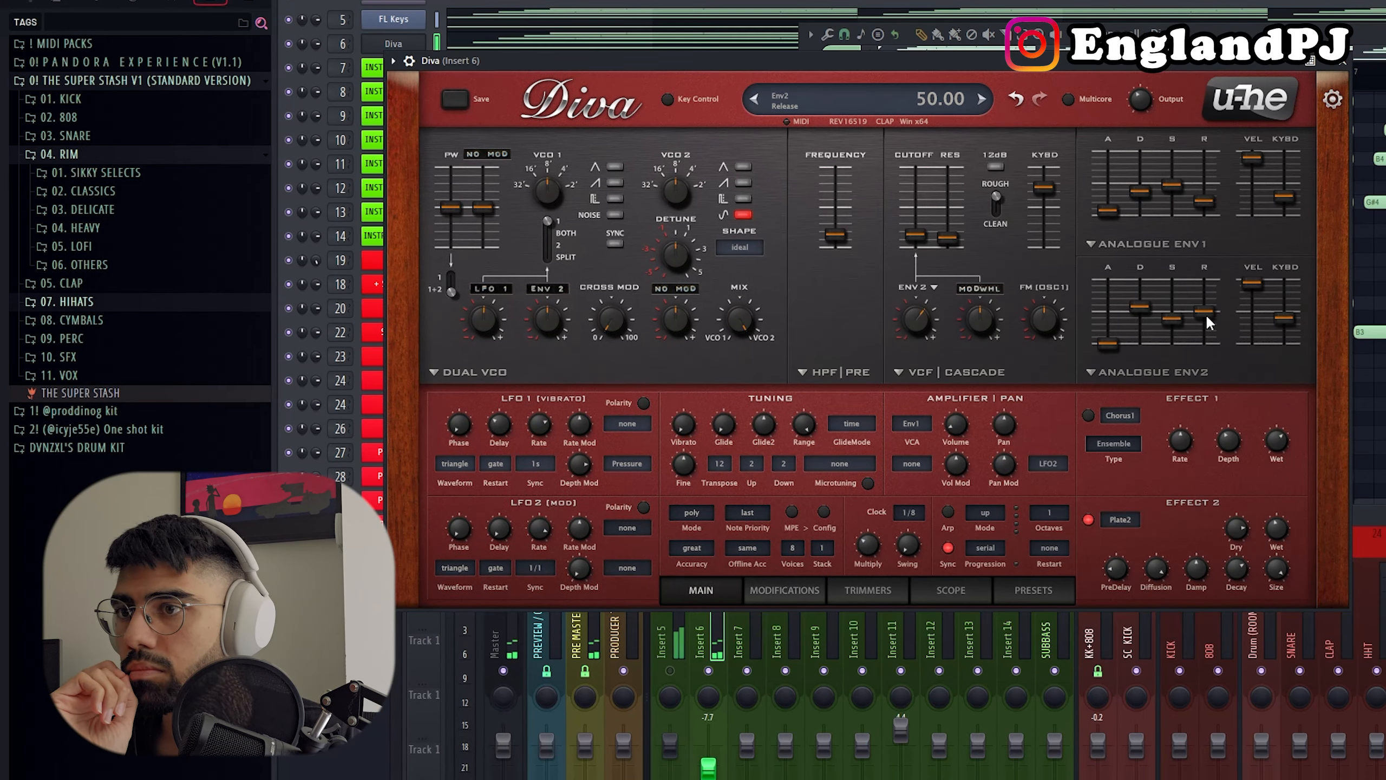
drag(1171, 320, 1169, 315)
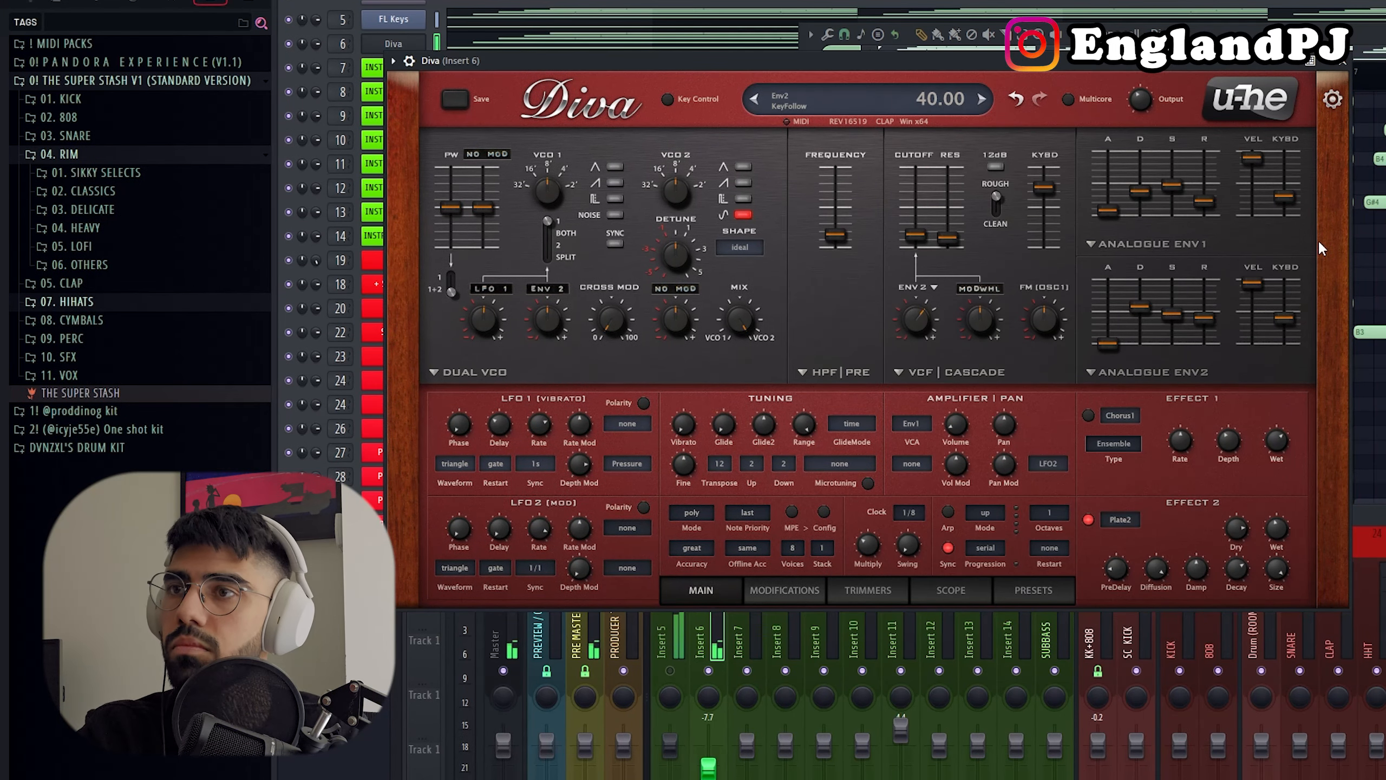
click(1343, 68)
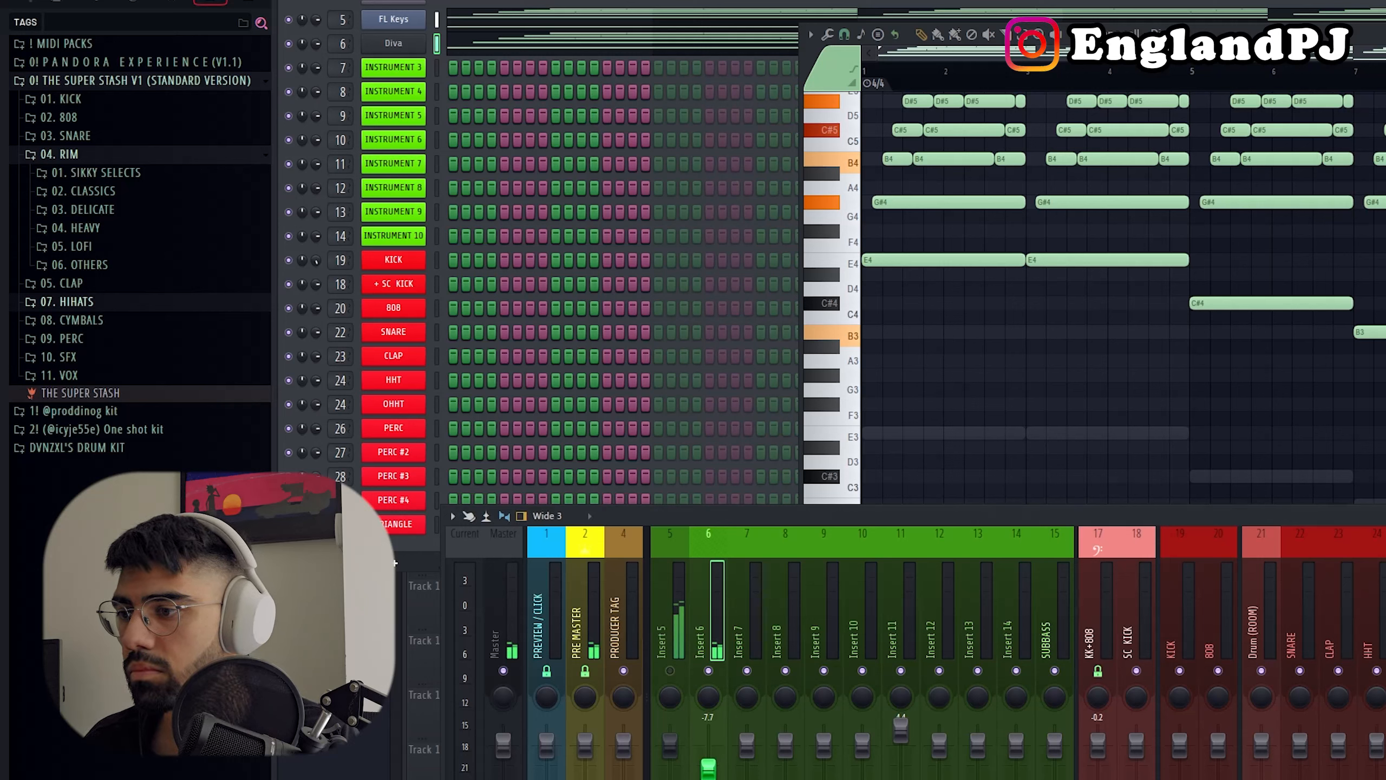
drag(708, 769, 708, 751)
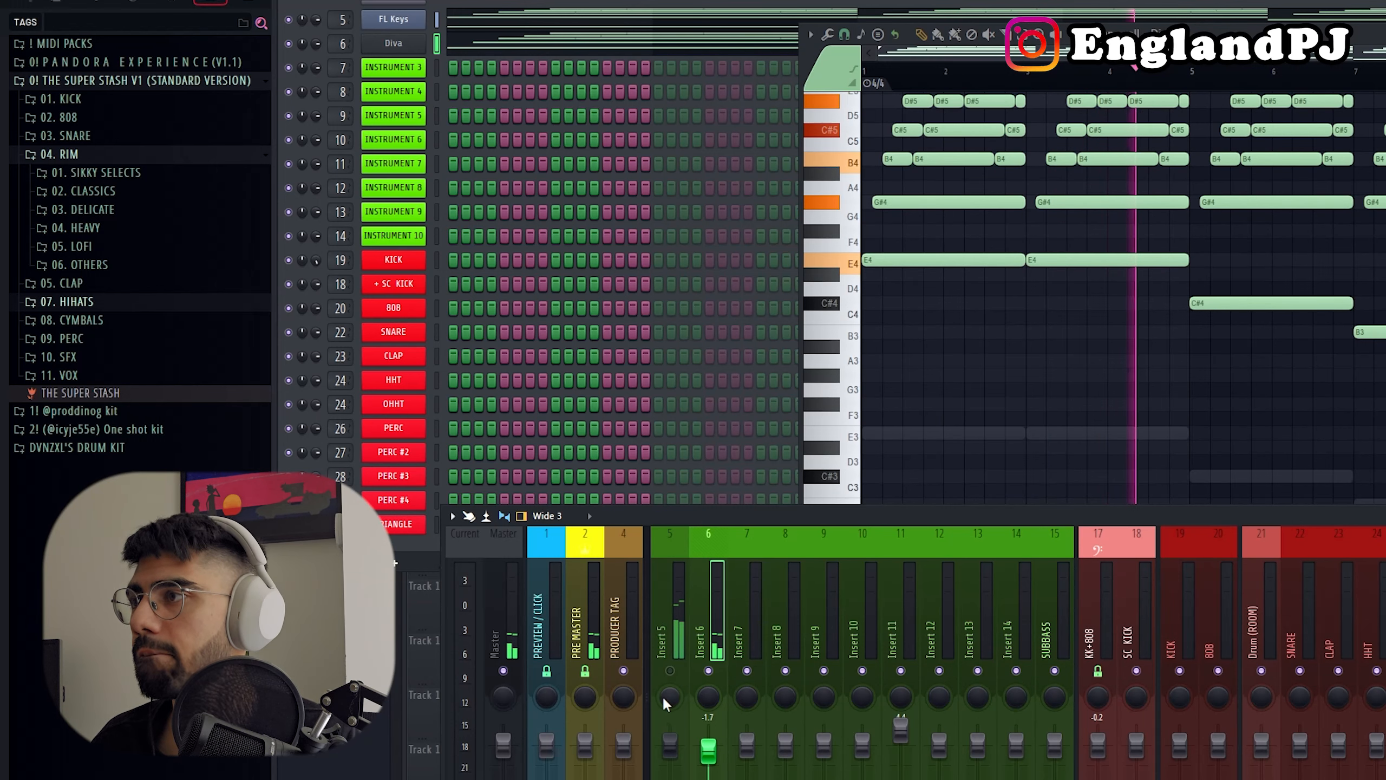
Step: Replace the Instrument 3 channel with Electra using the PLUCK - DesignerLenz preset, and lower its Insert 7 level to -12.5 dB
right_click(422, 67)
mouse_move(499, 221)
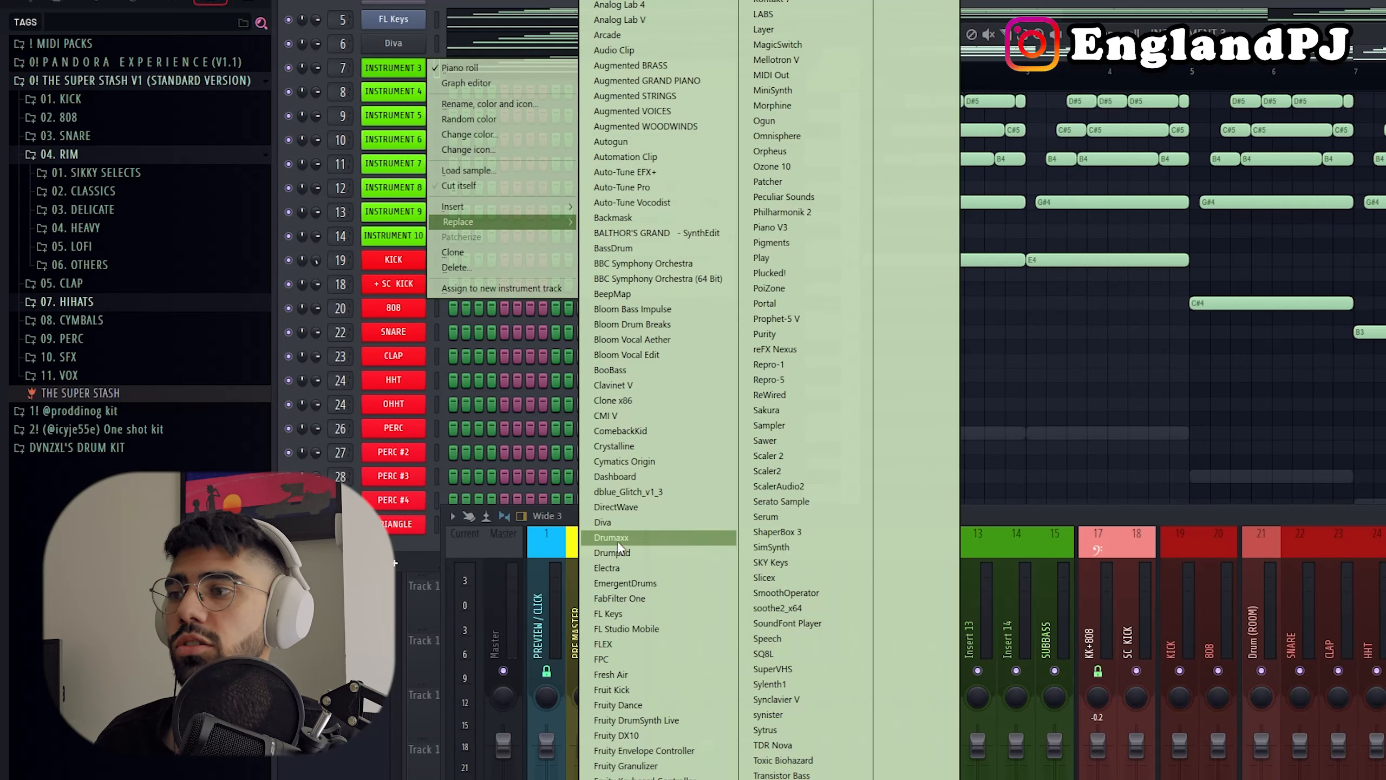
click(617, 568)
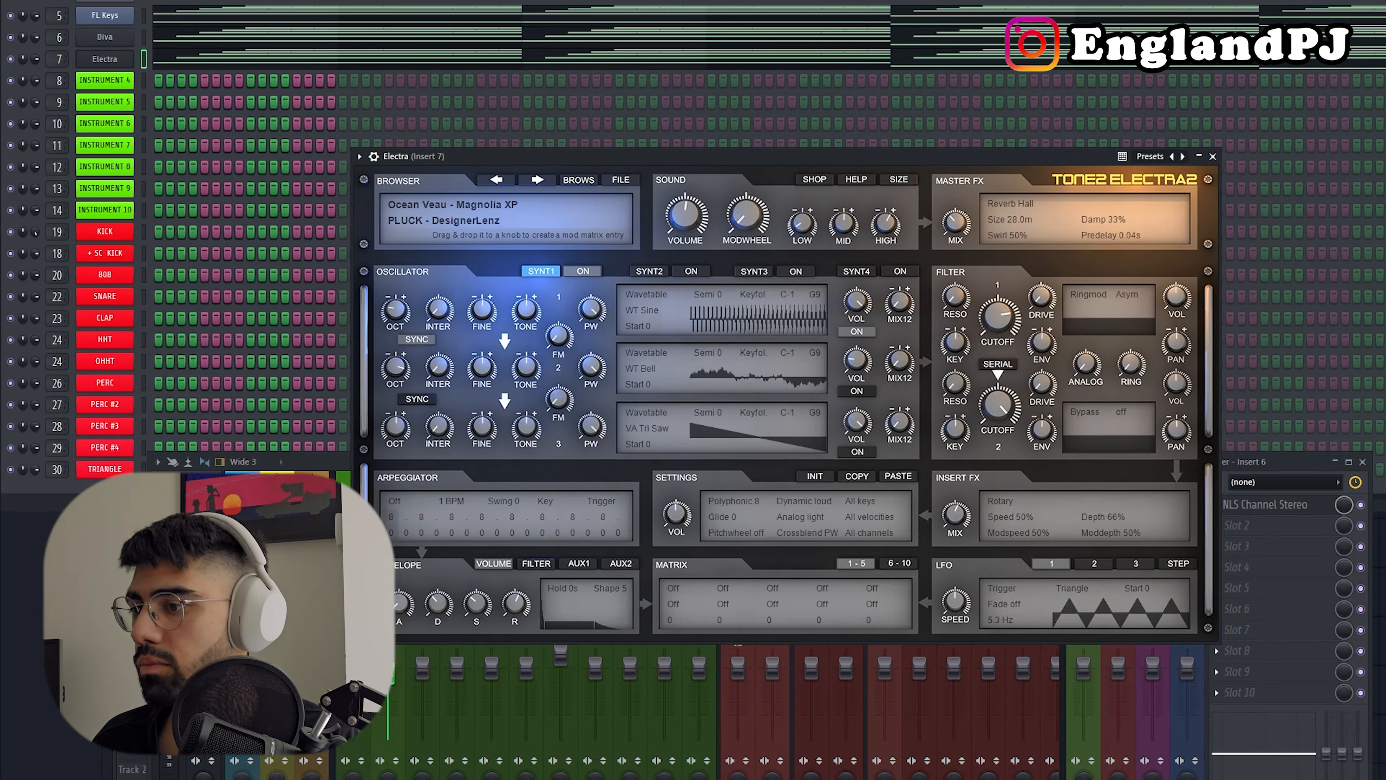
click(412, 689)
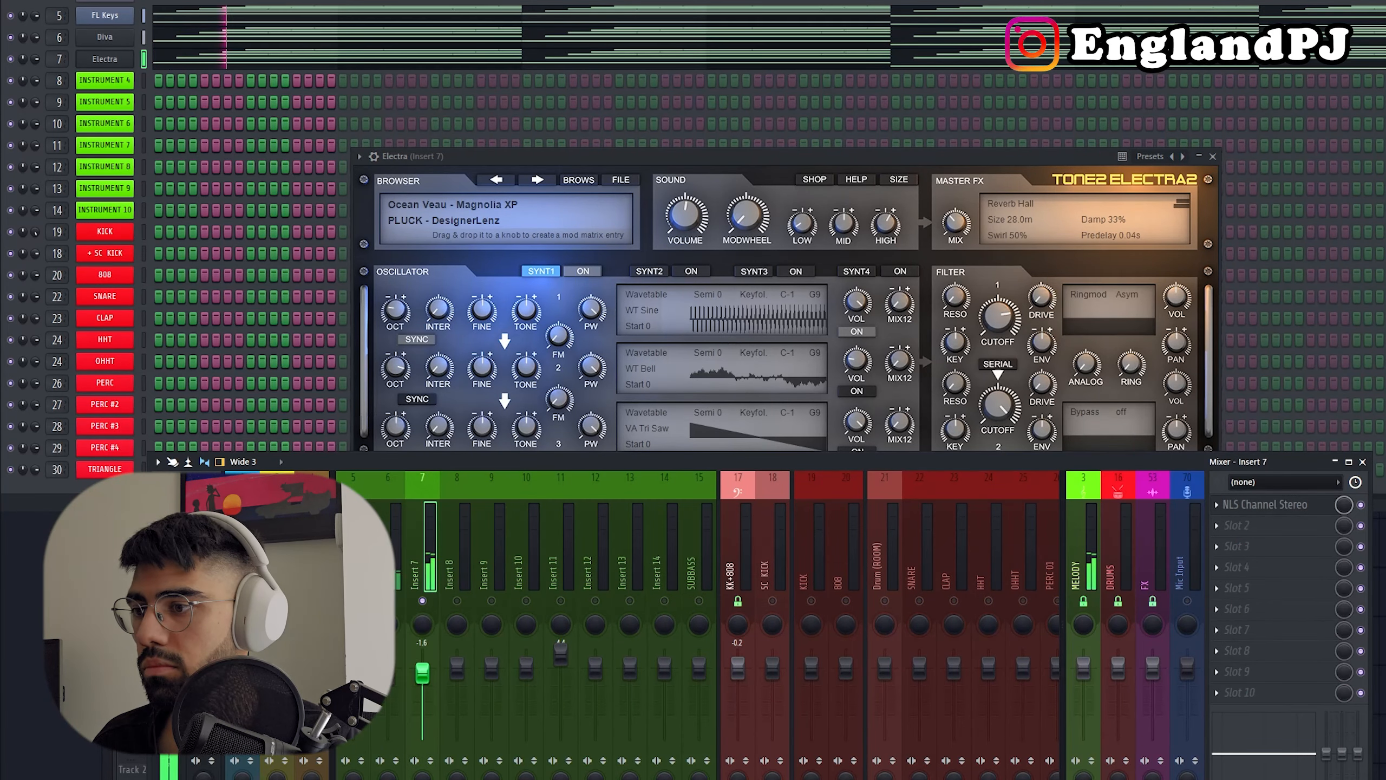
drag(607, 156, 587, 61)
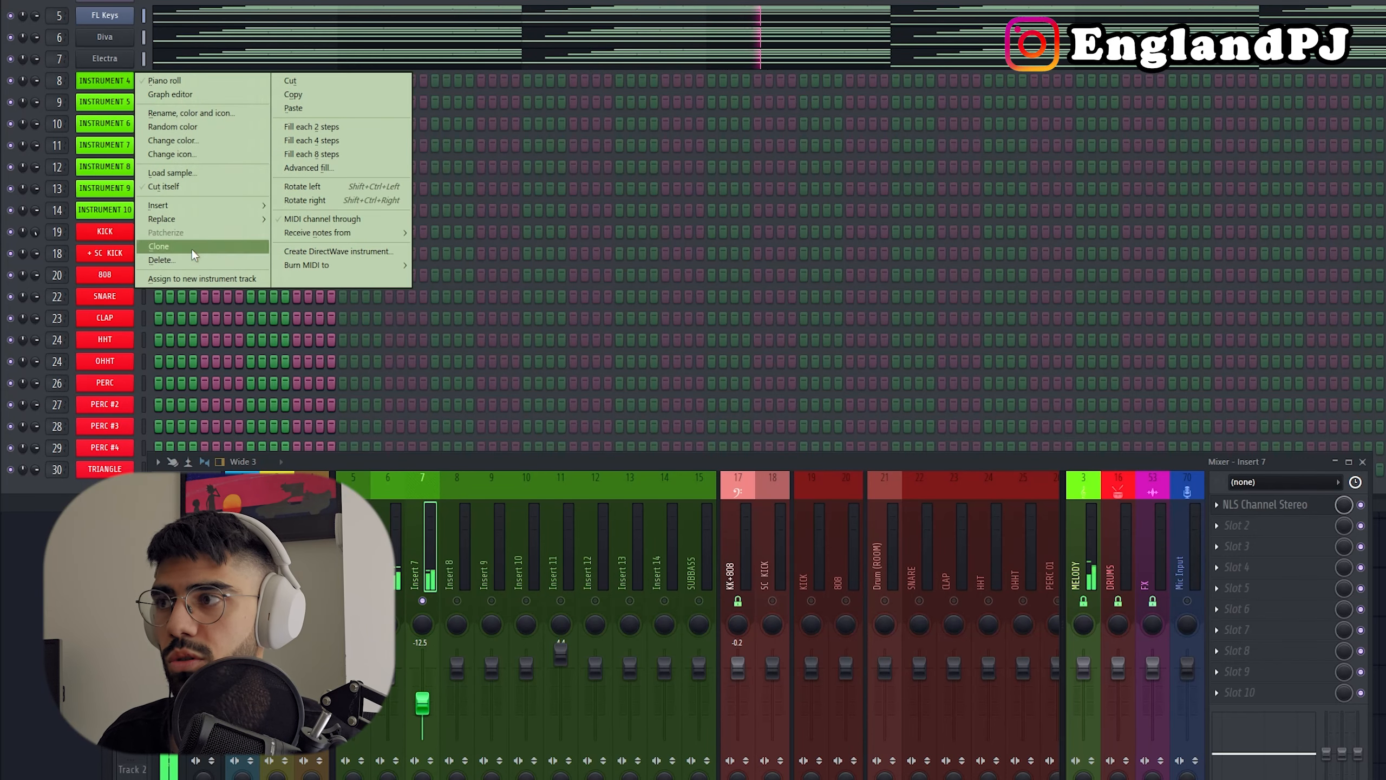
Step: Replace the Instrument 4 channel with Serum and filter its preset browser to the Bass category
mouse_move(195, 220)
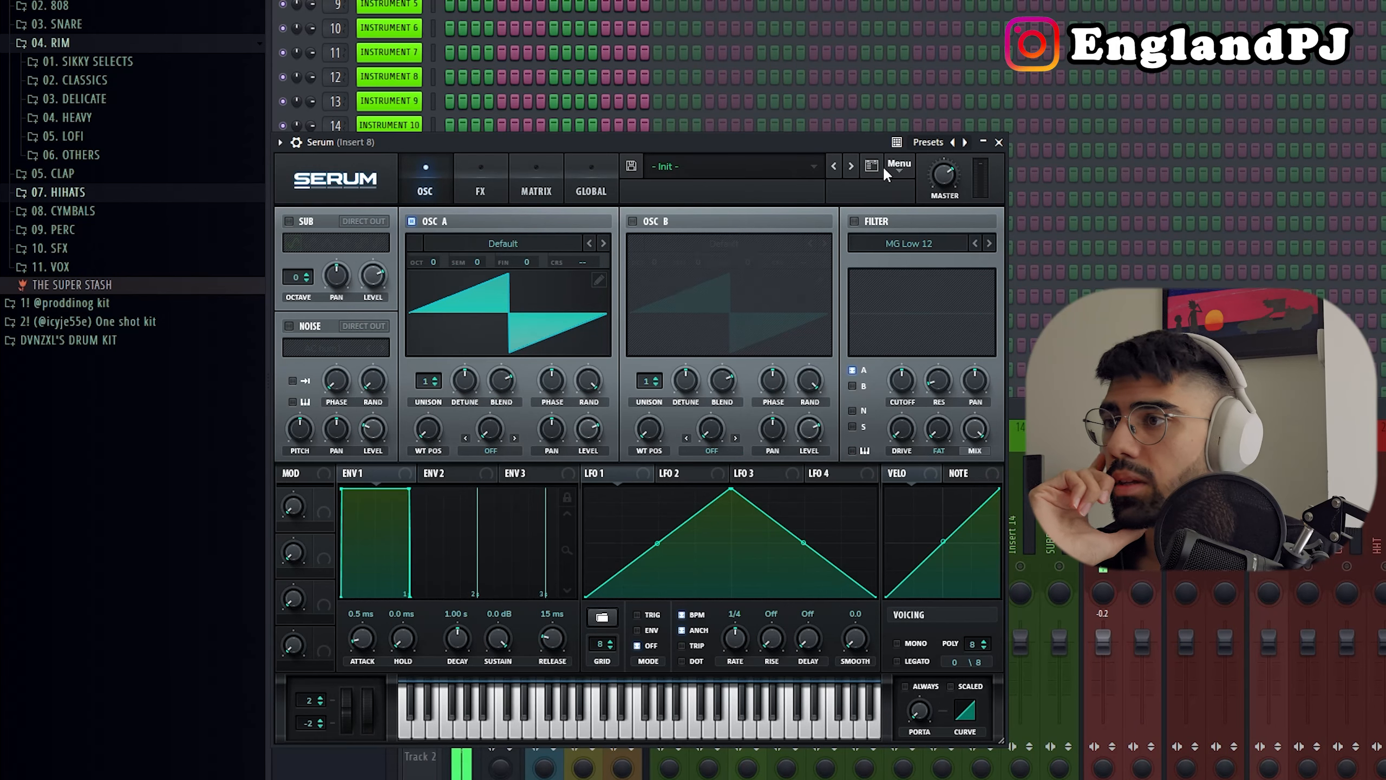
click(873, 167)
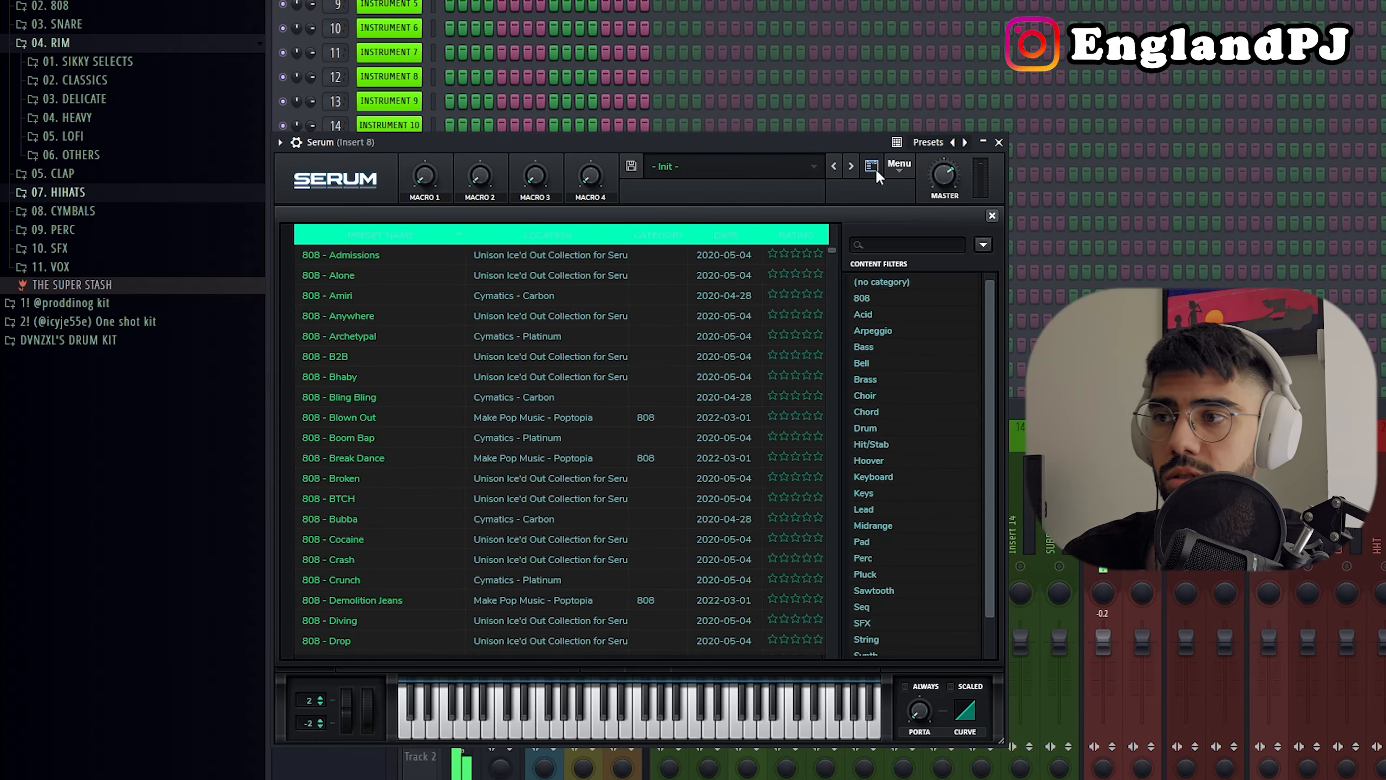
click(889, 346)
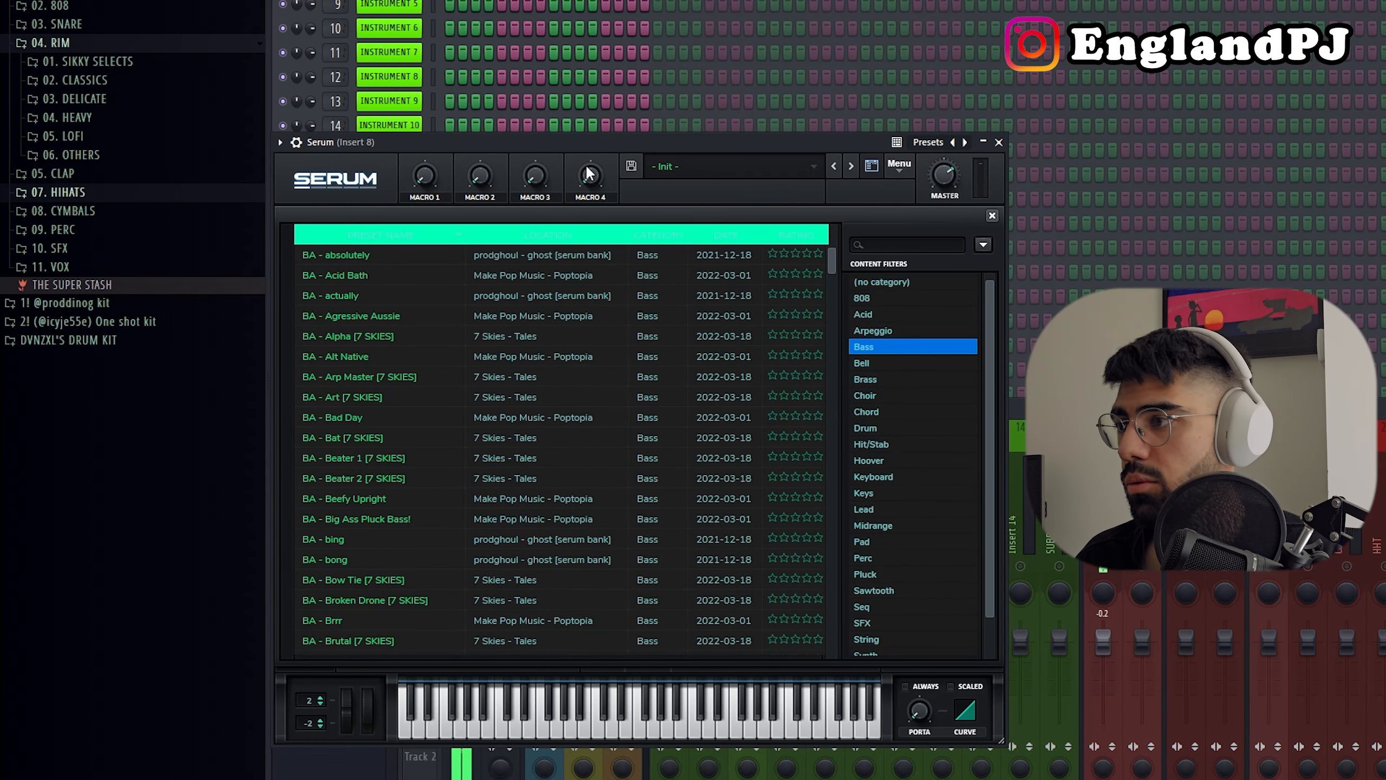
drag(589, 145, 1096, 78)
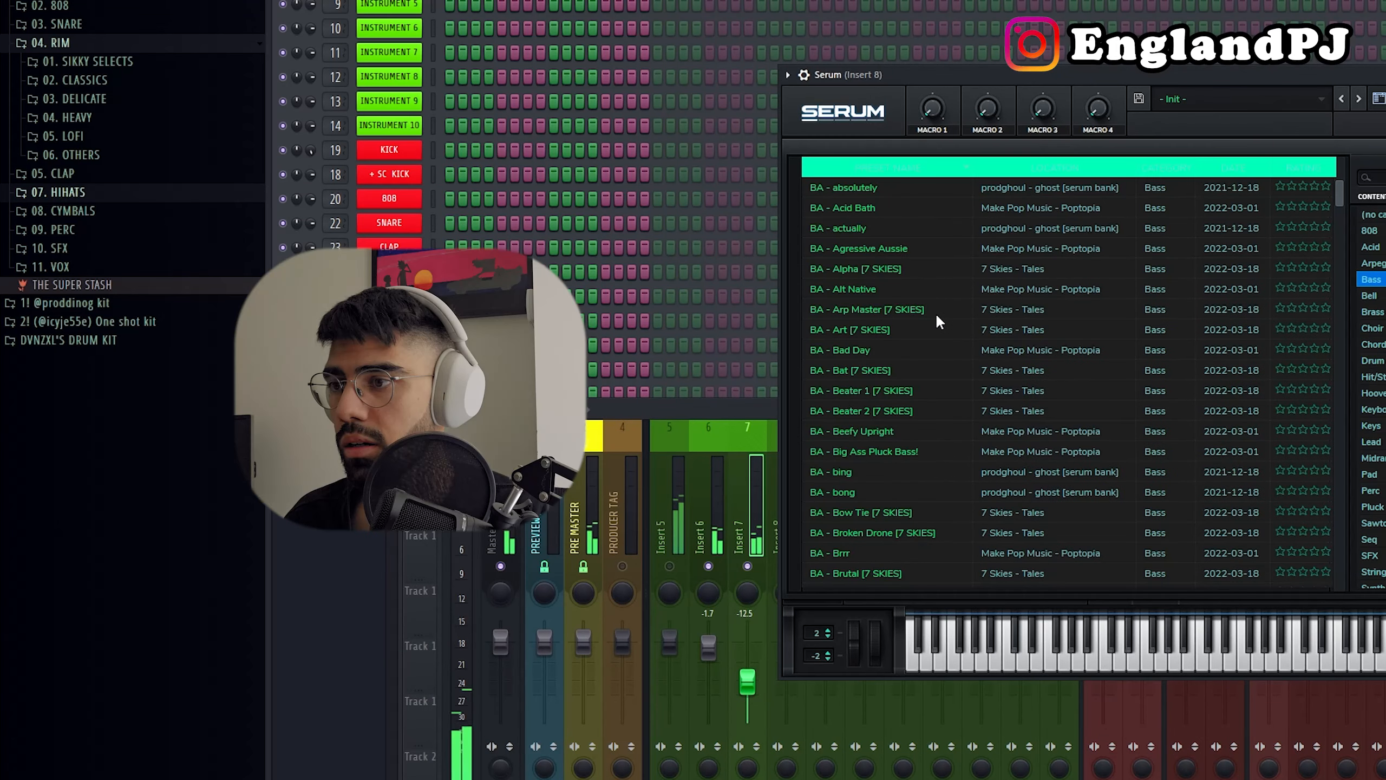
Step: Load the BA - C Drone [7 SKIES] bass preset in Serum
scroll(934, 313, down, 1)
scroll(930, 313, down, 3)
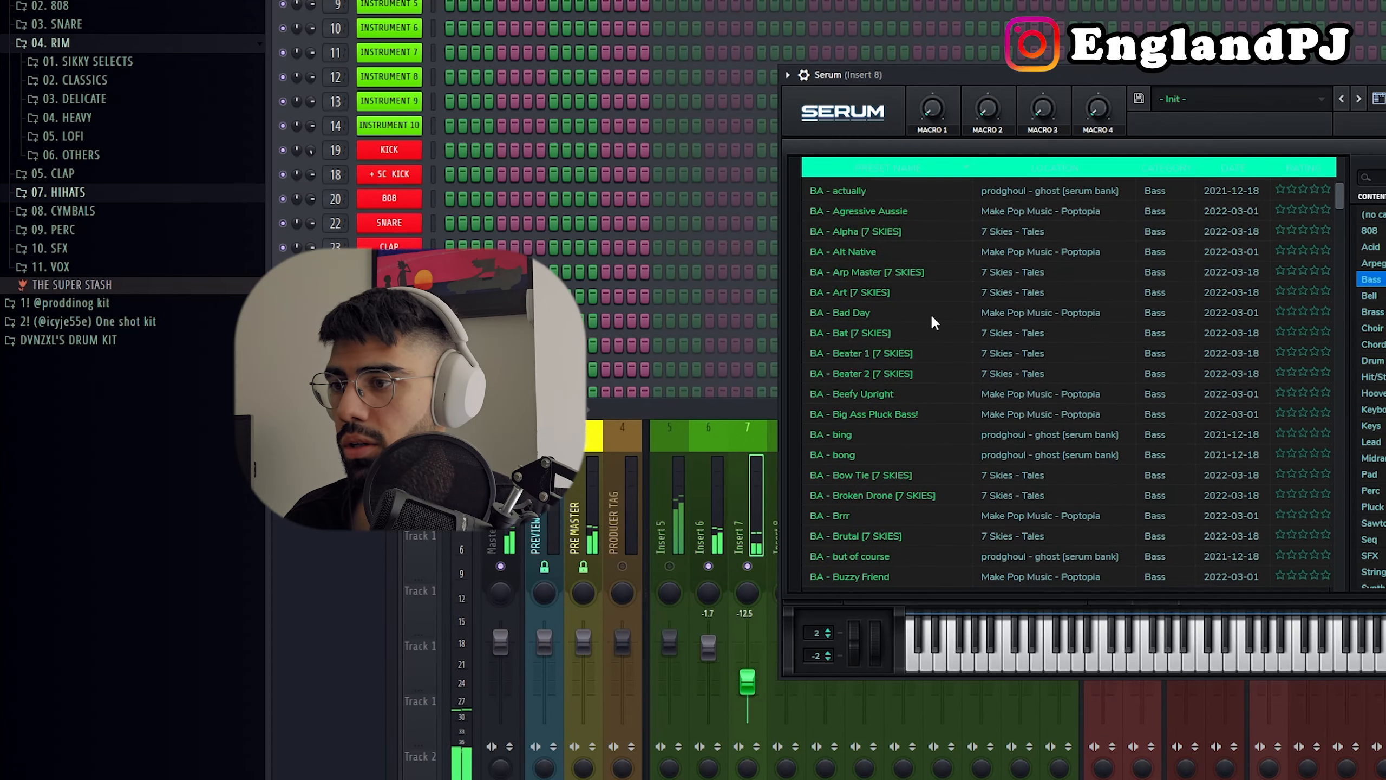
scroll(928, 314, down, 3)
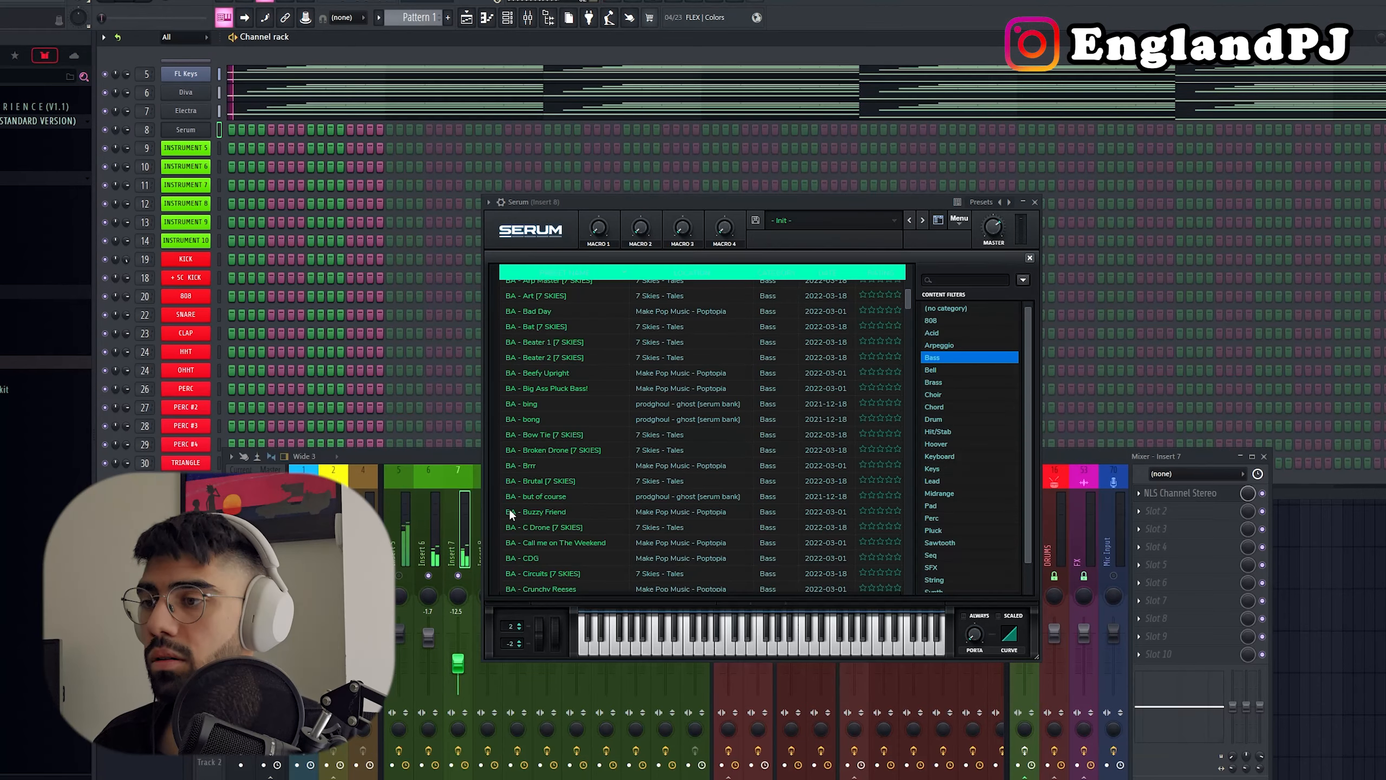
click(544, 527)
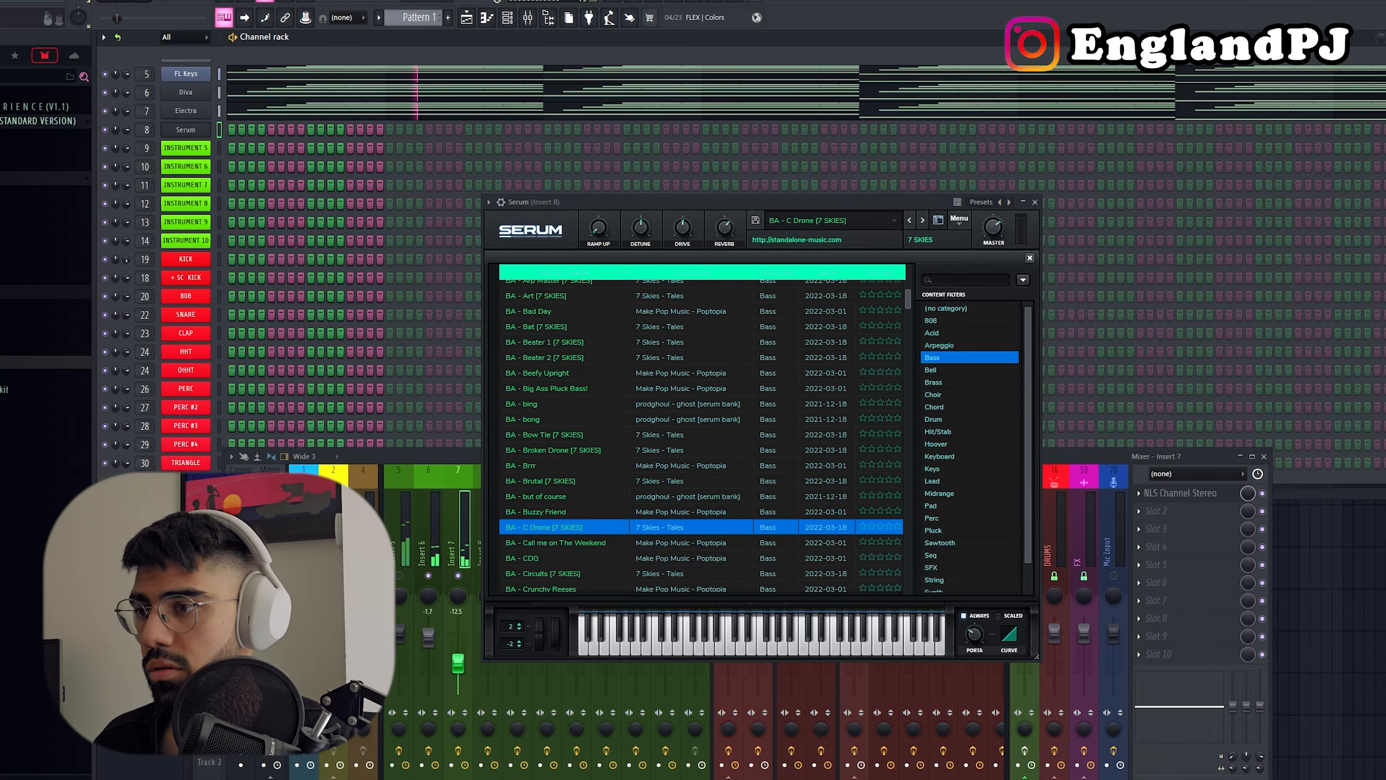
Step: Copy only the lowest notes E4, E4, C#4 and B3 from Electra's pattern into Serum's piano roll
click(320, 111)
drag(1111, 397, 538, 252)
right_click(181, 128)
click(216, 134)
key(ctrl+v)
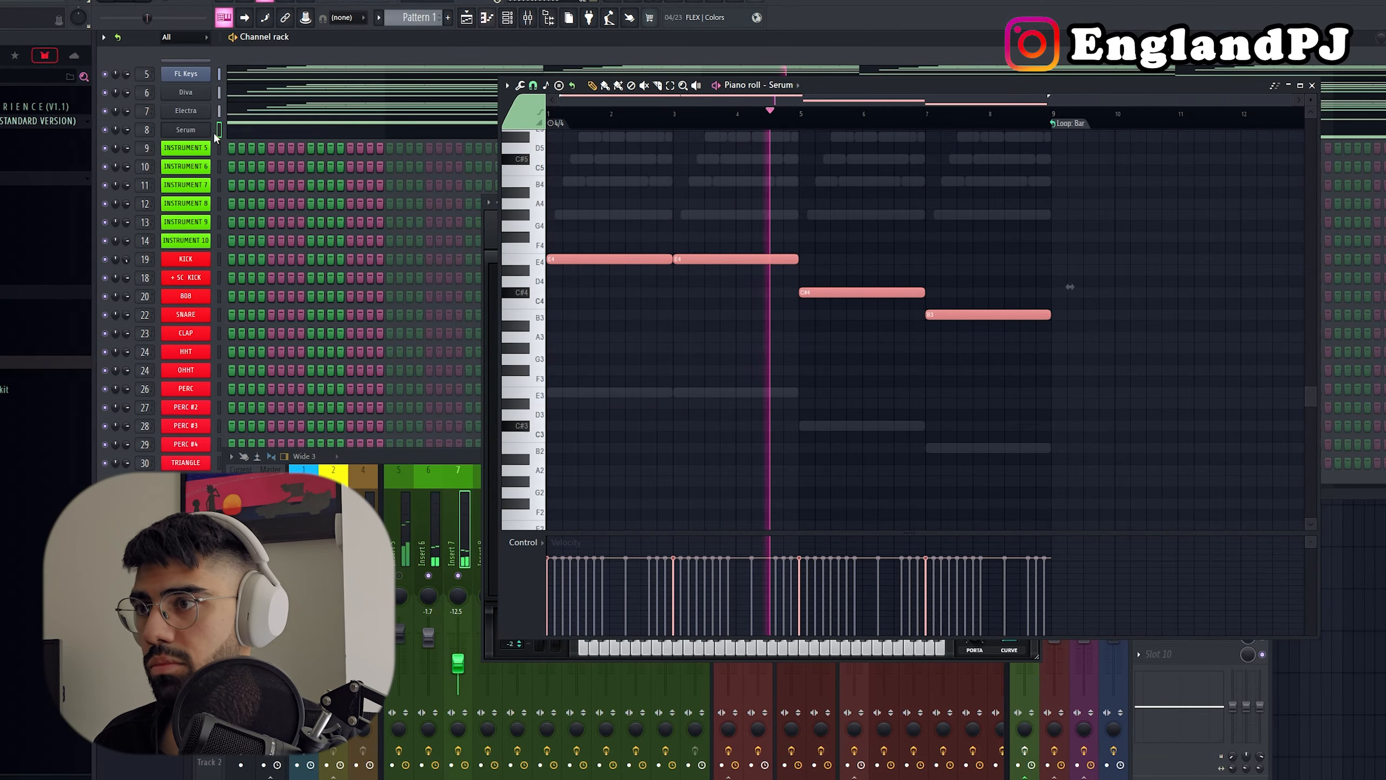
Step: Try Serum's bass notes an octave lower during playback, and then two octaves higher
key(ctrl+Down)
key(ctrl+Down)
key(ctrl+Up)
key(space)
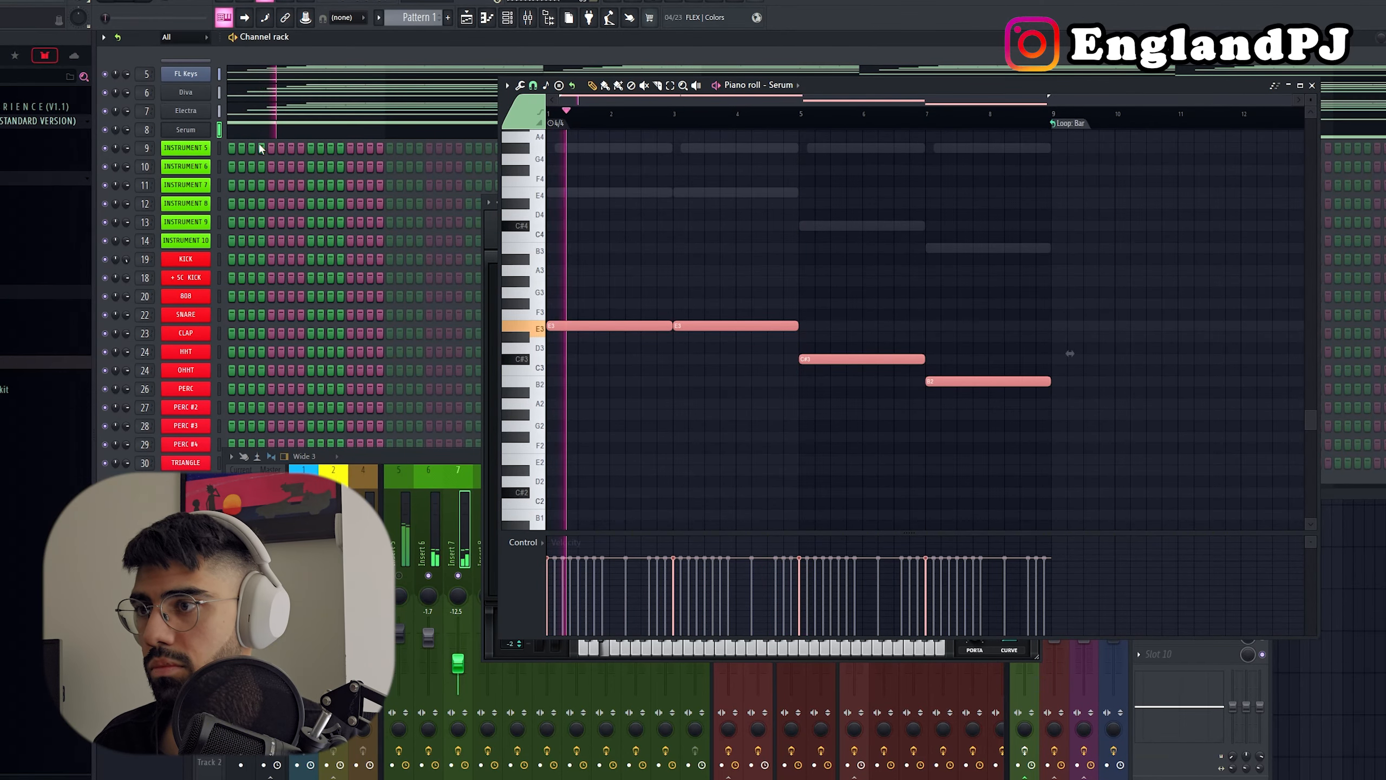
key(ctrl+Up)
key(ctrl+Up)
Step: Route the Serum channel to mixer track 15, SUBBASS, and play the pattern
click(477, 569)
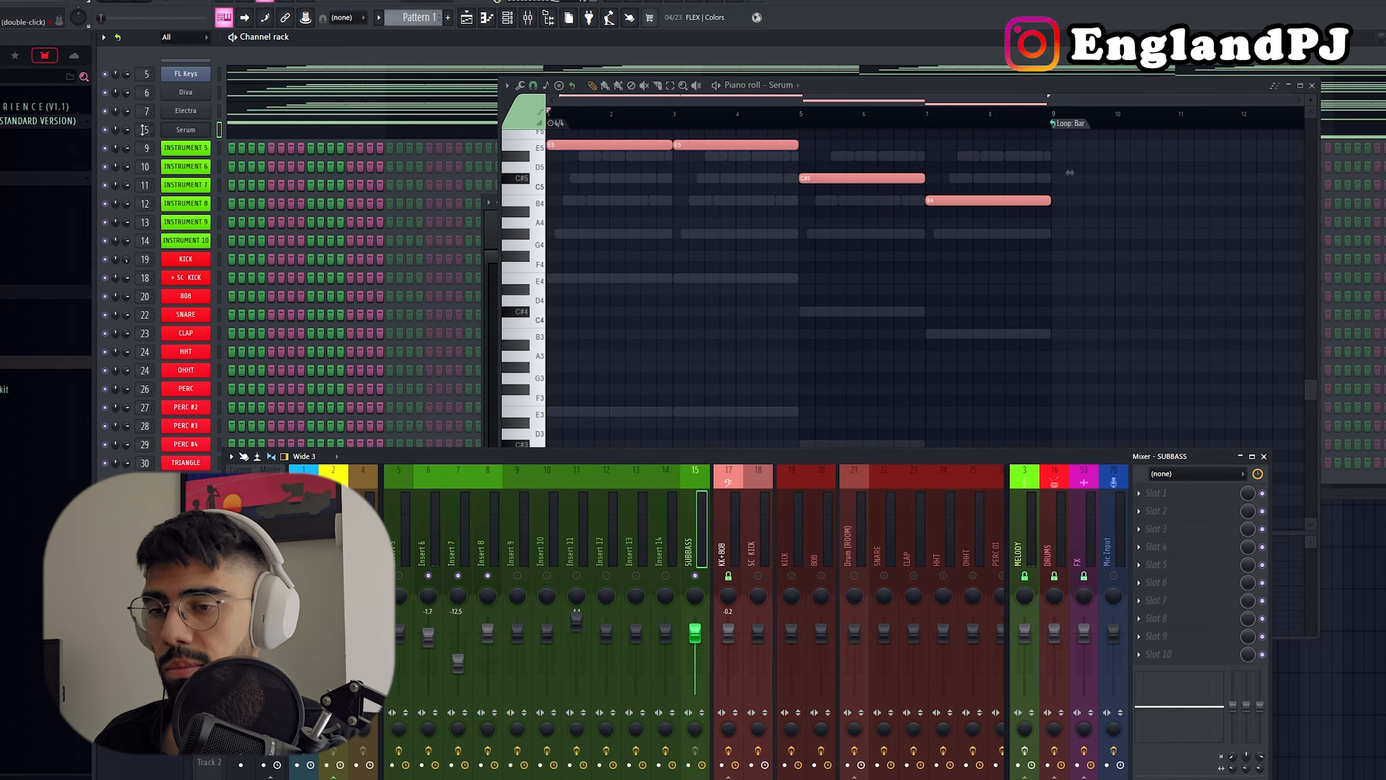
key(space)
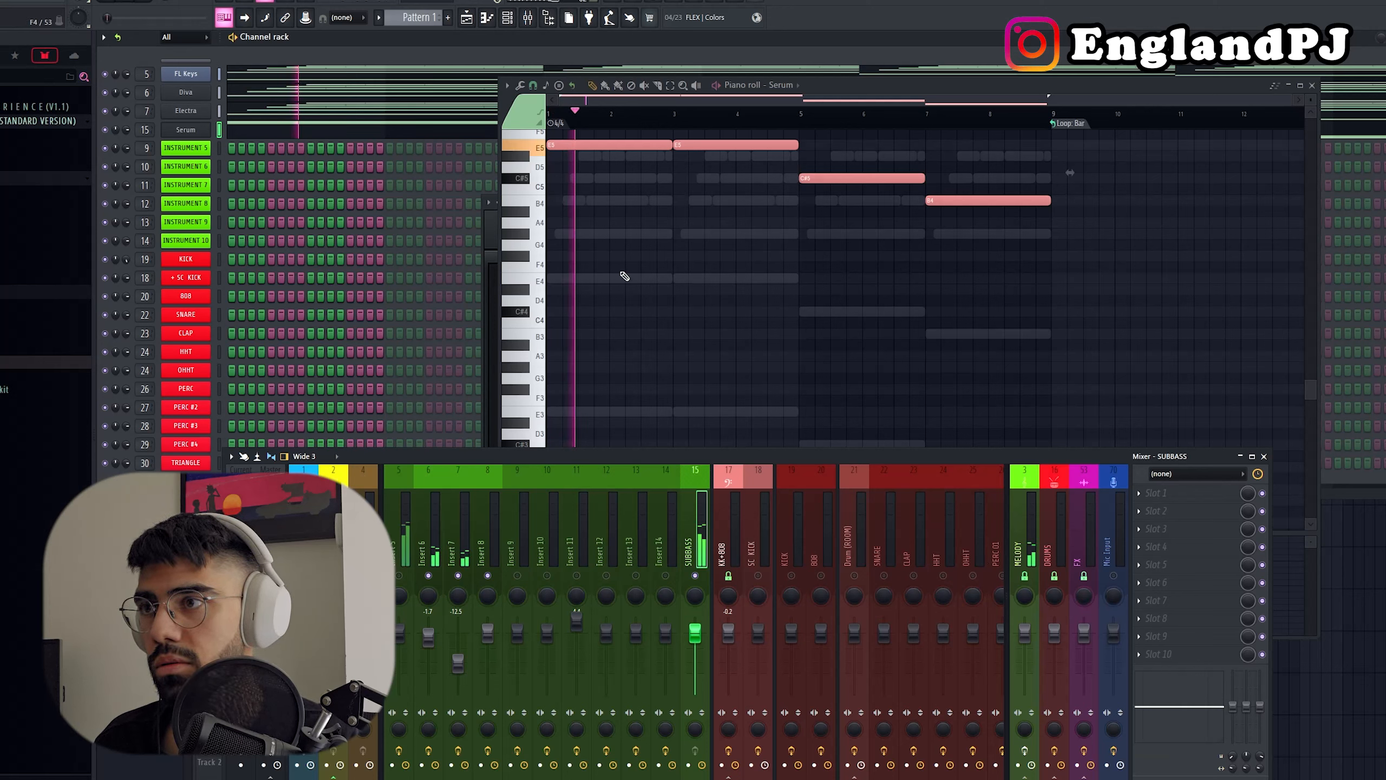
click(624, 276)
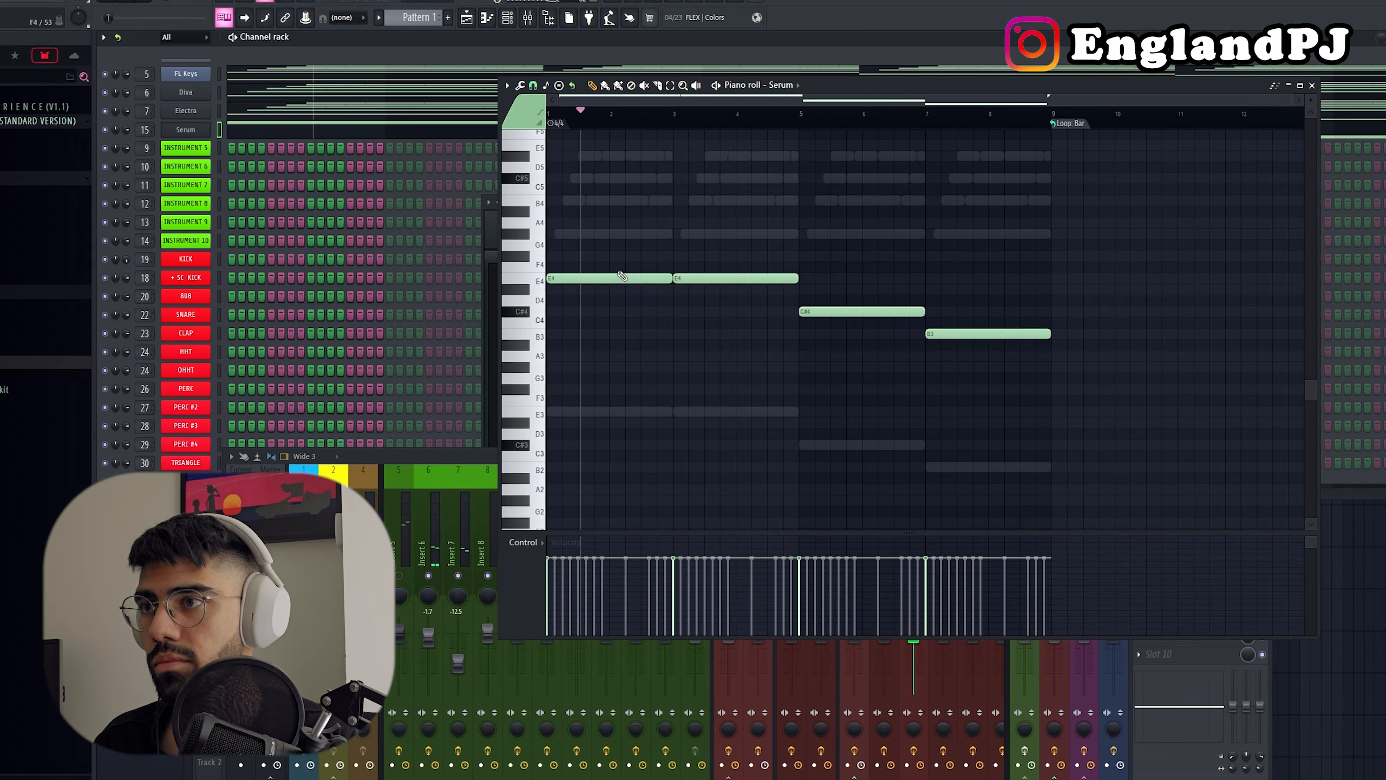
Step: Transpose Serum's bass notes down to E3, E3, C#3 and B2, and lower the SUBBASS mixer level to -18.6 dB
key(ctrl+Down)
click(430, 516)
drag(694, 635, 695, 661)
right_click(657, 355)
key(ctrl+Down)
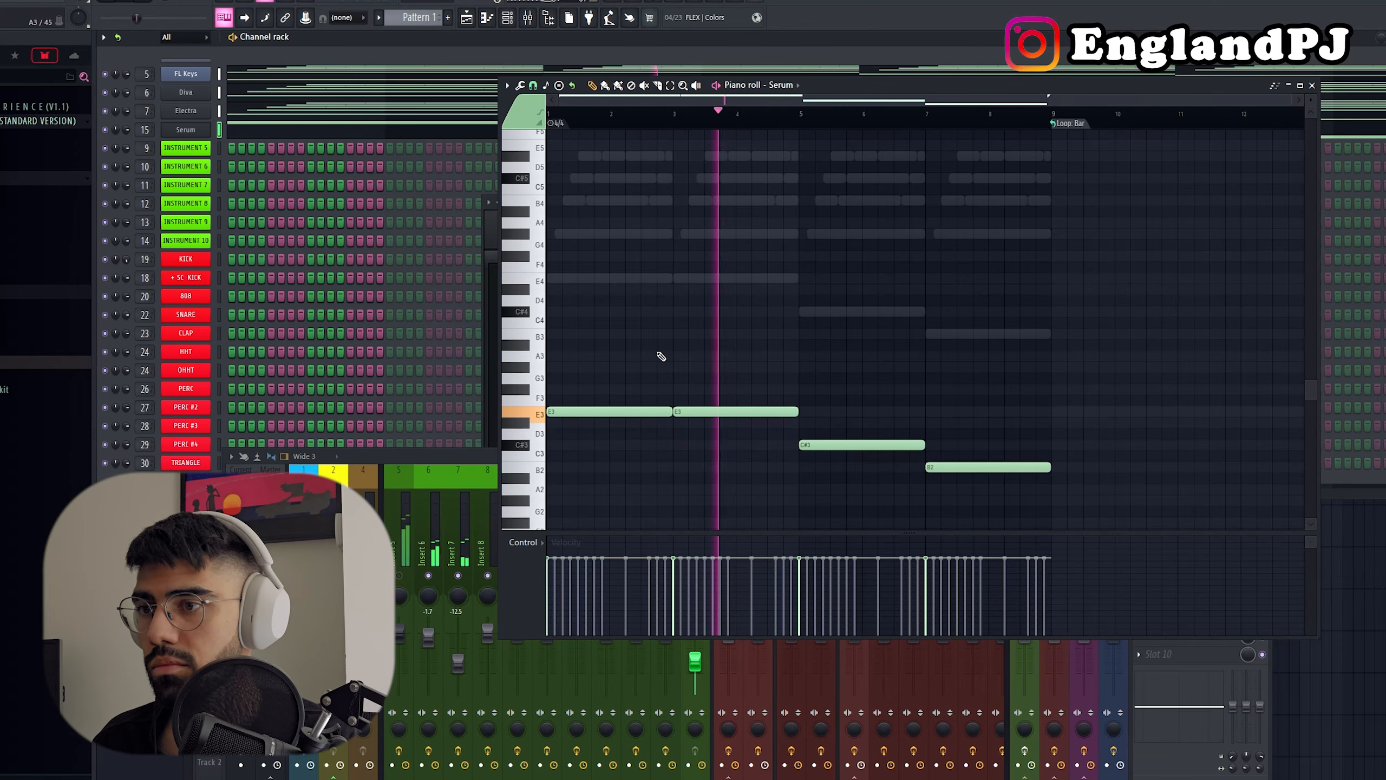
drag(694, 661, 699, 675)
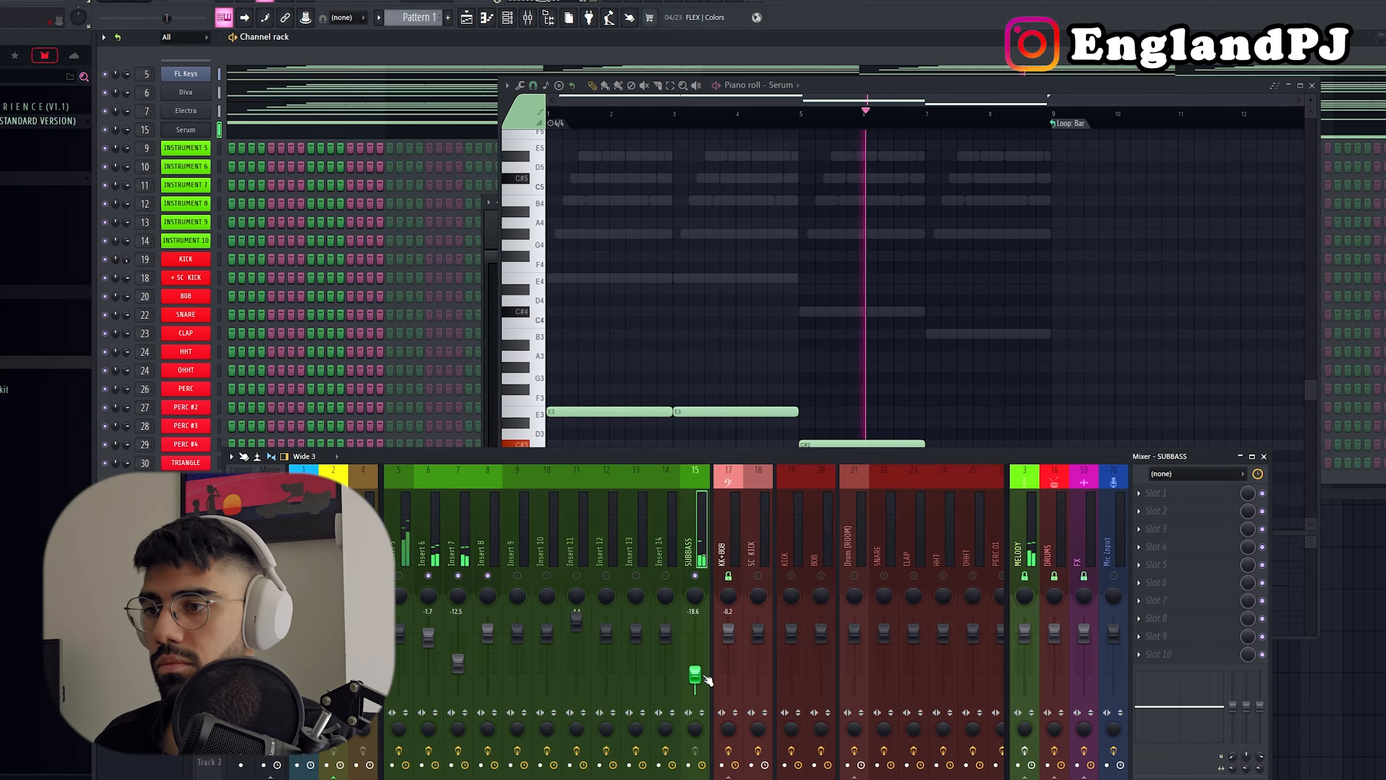
scroll(782, 248, down, 4)
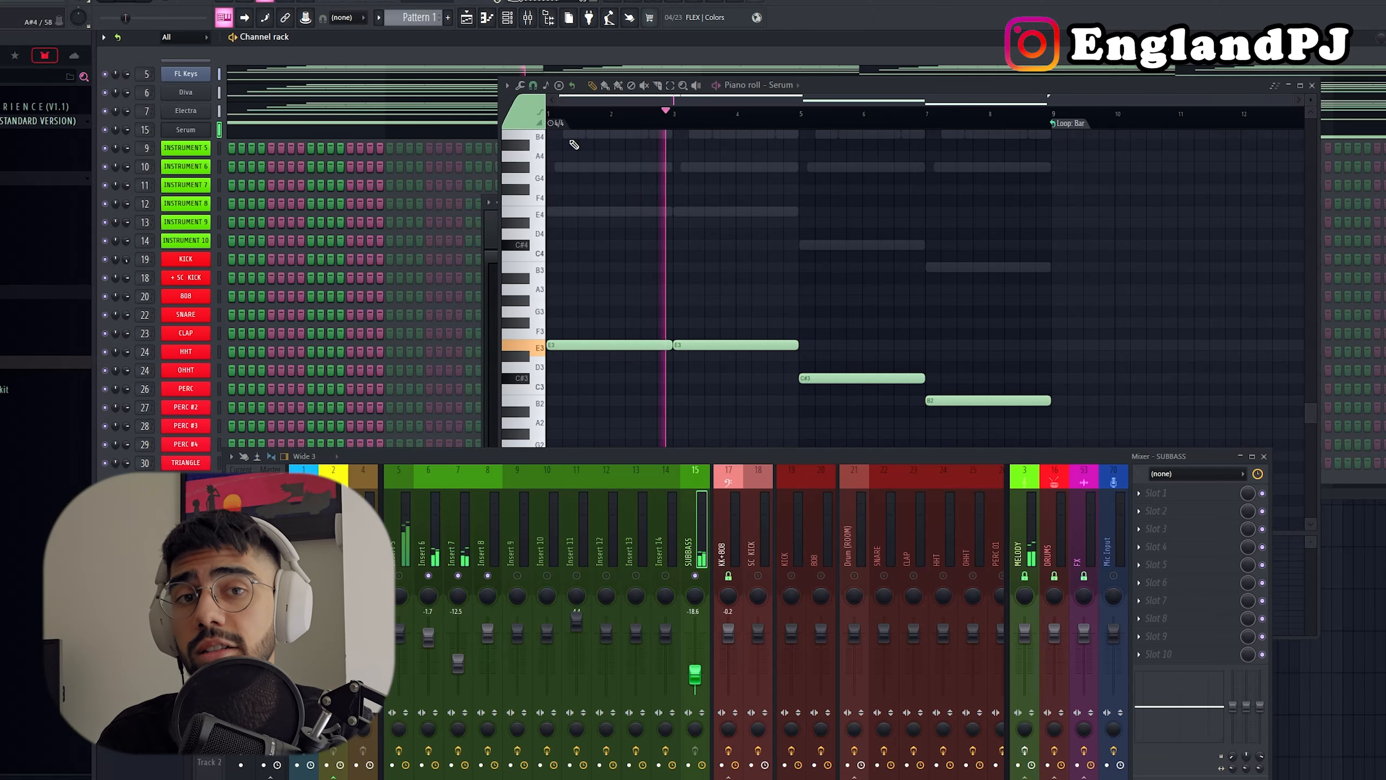
Step: Replace the Instrument 5 channel with SKY Keys and load the Clean Thumb Piano preset from Plucks
right_click(210, 143)
mouse_move(262, 269)
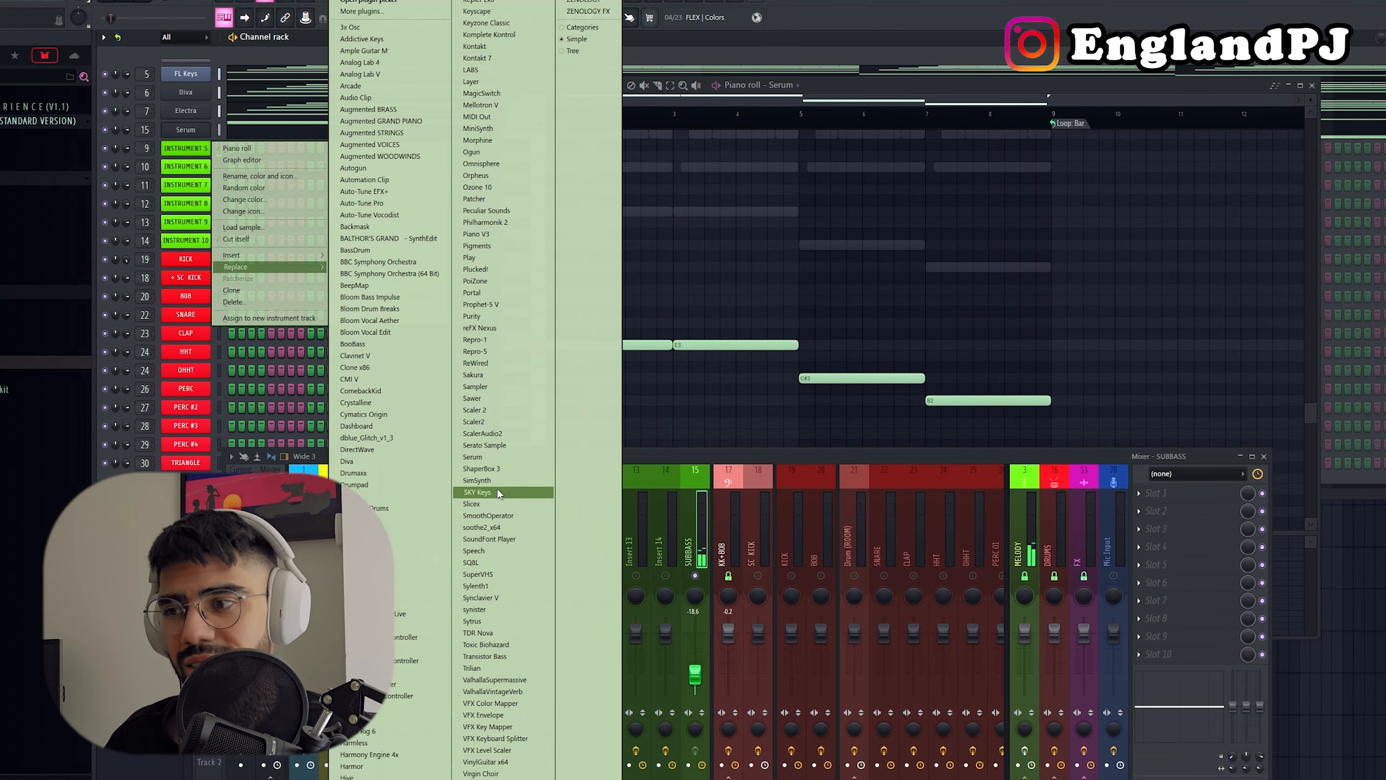
click(477, 492)
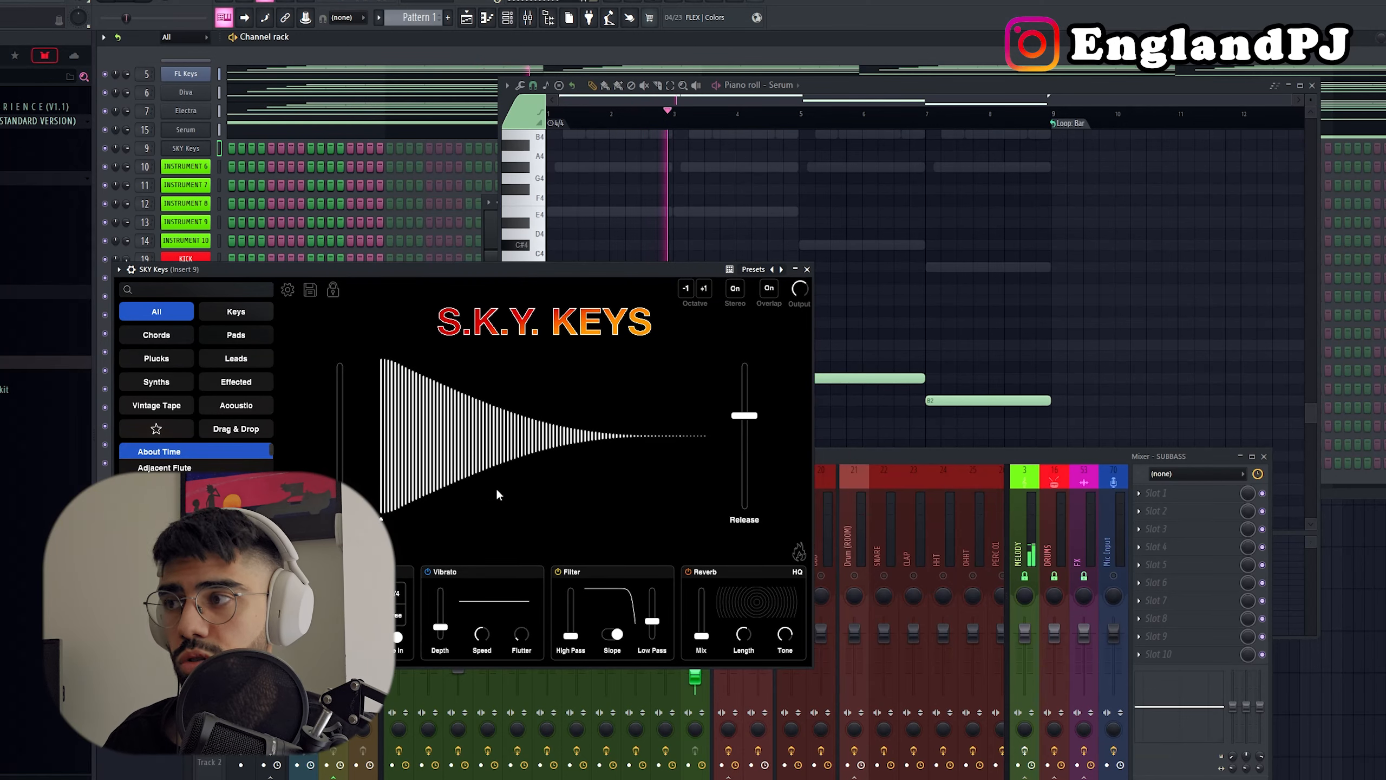
drag(497, 270, 955, 278)
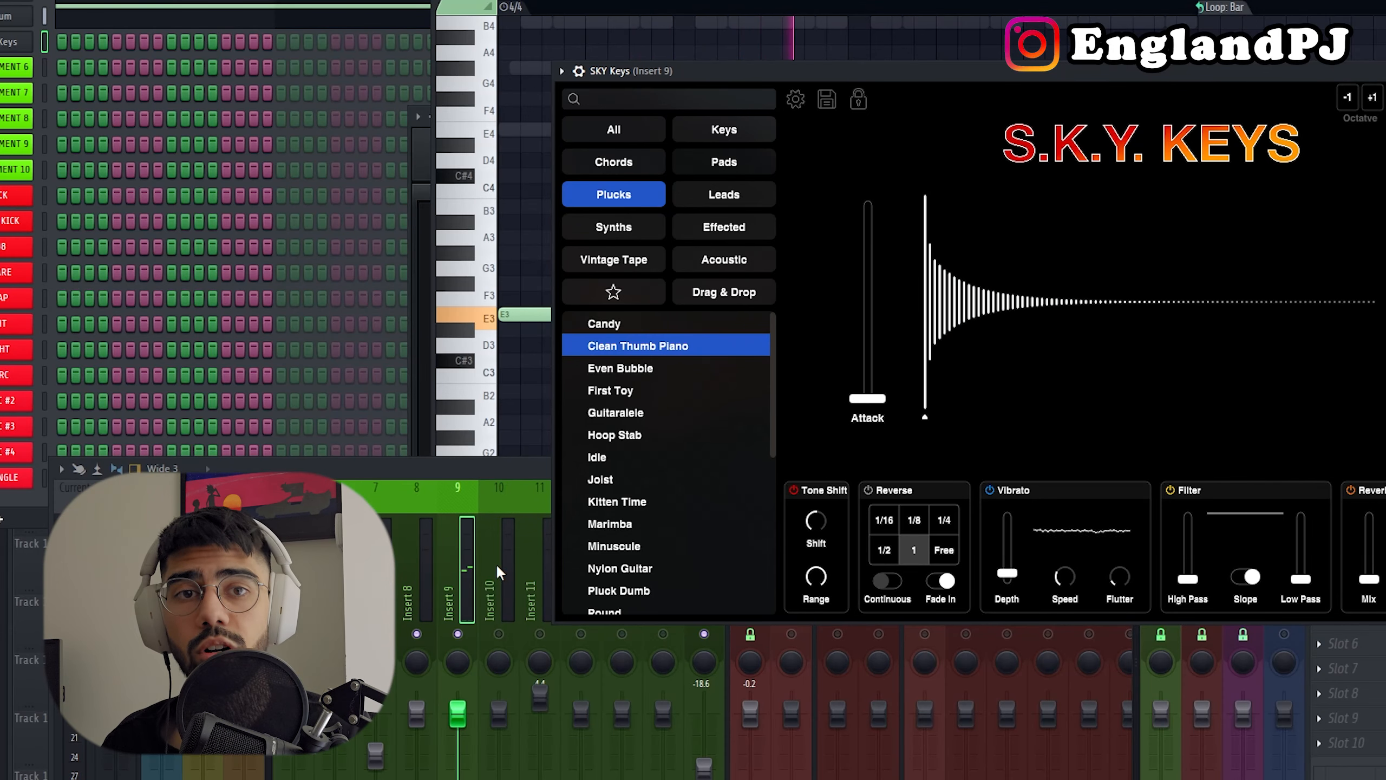
key(Escape)
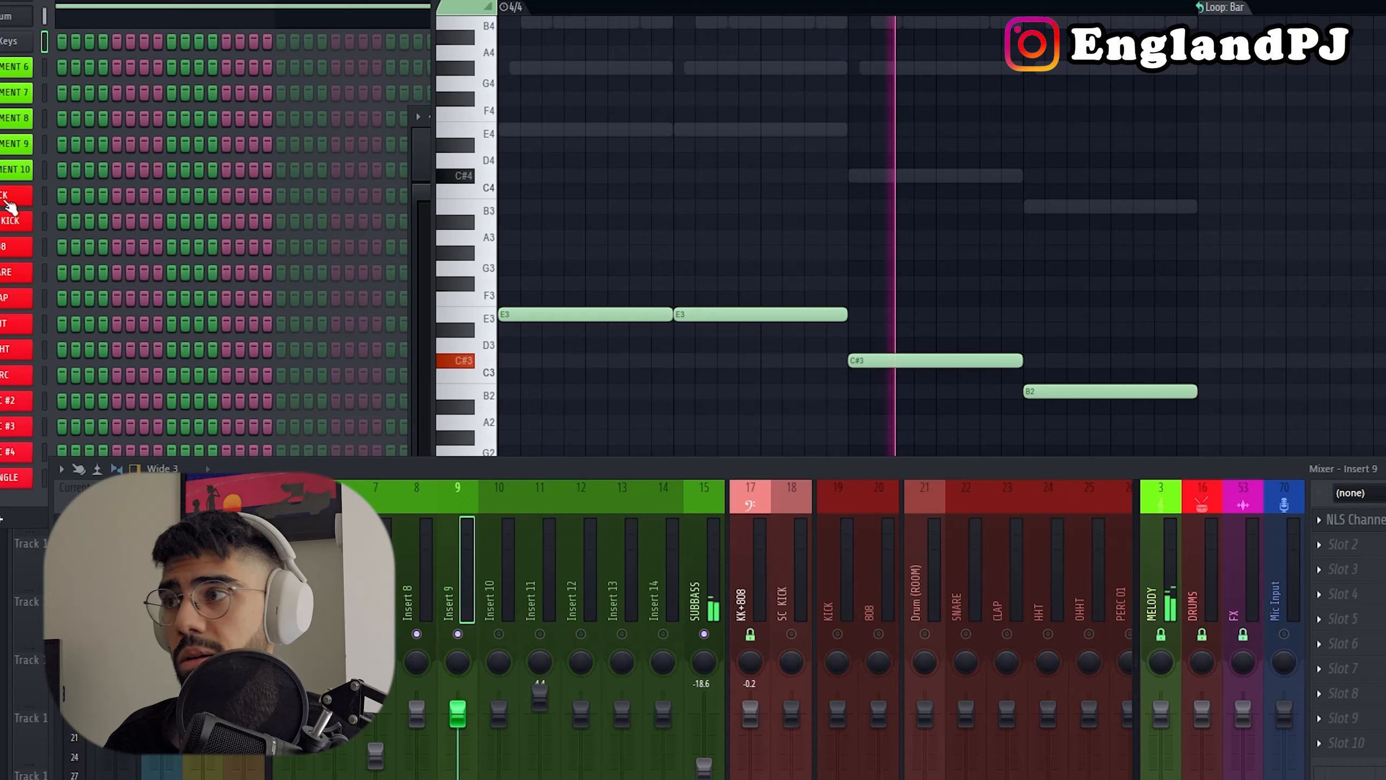
Step: Copy the staggered chord notes without the low octave into SKY Keys' piano roll and select them all
right_click(14, 21)
right_click(12, 42)
click(108, 48)
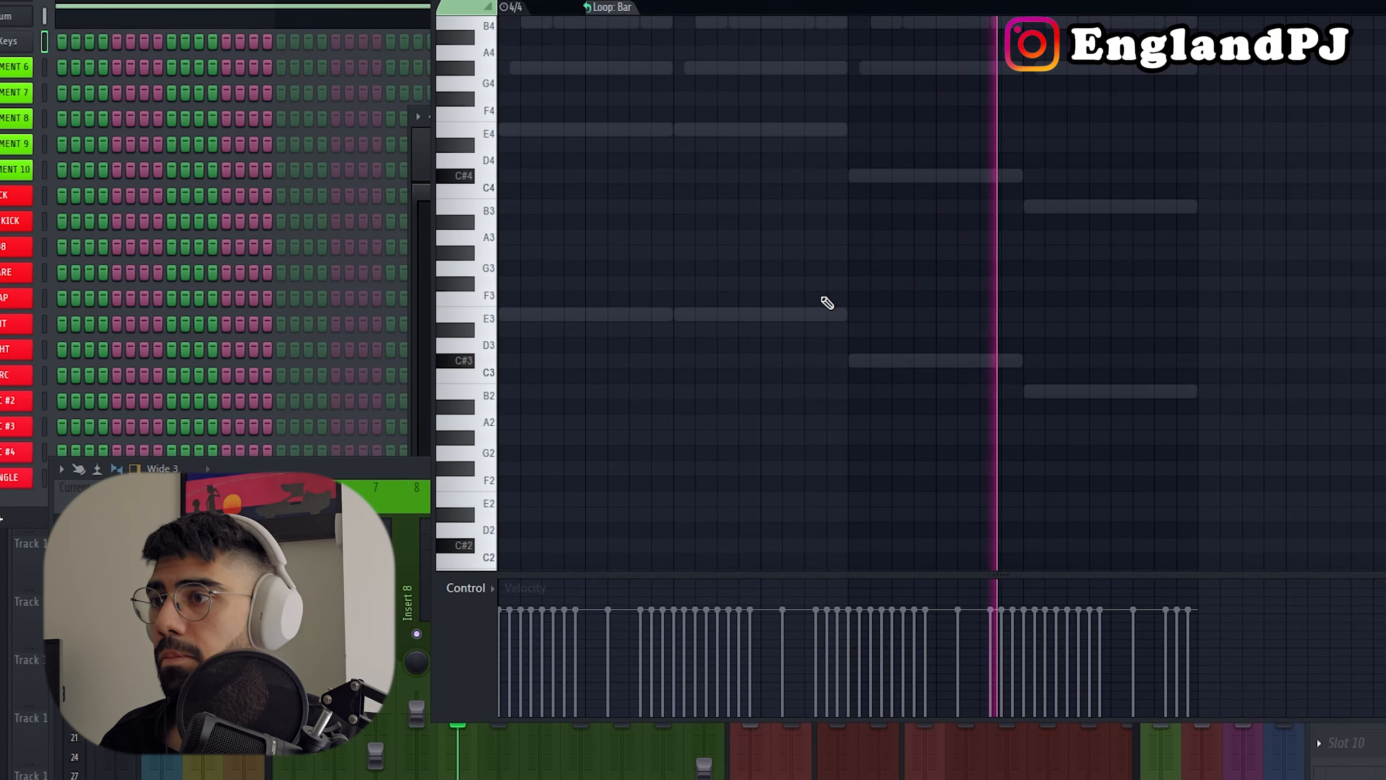
key(ctrl+a)
scroll(780, 240, up, 3)
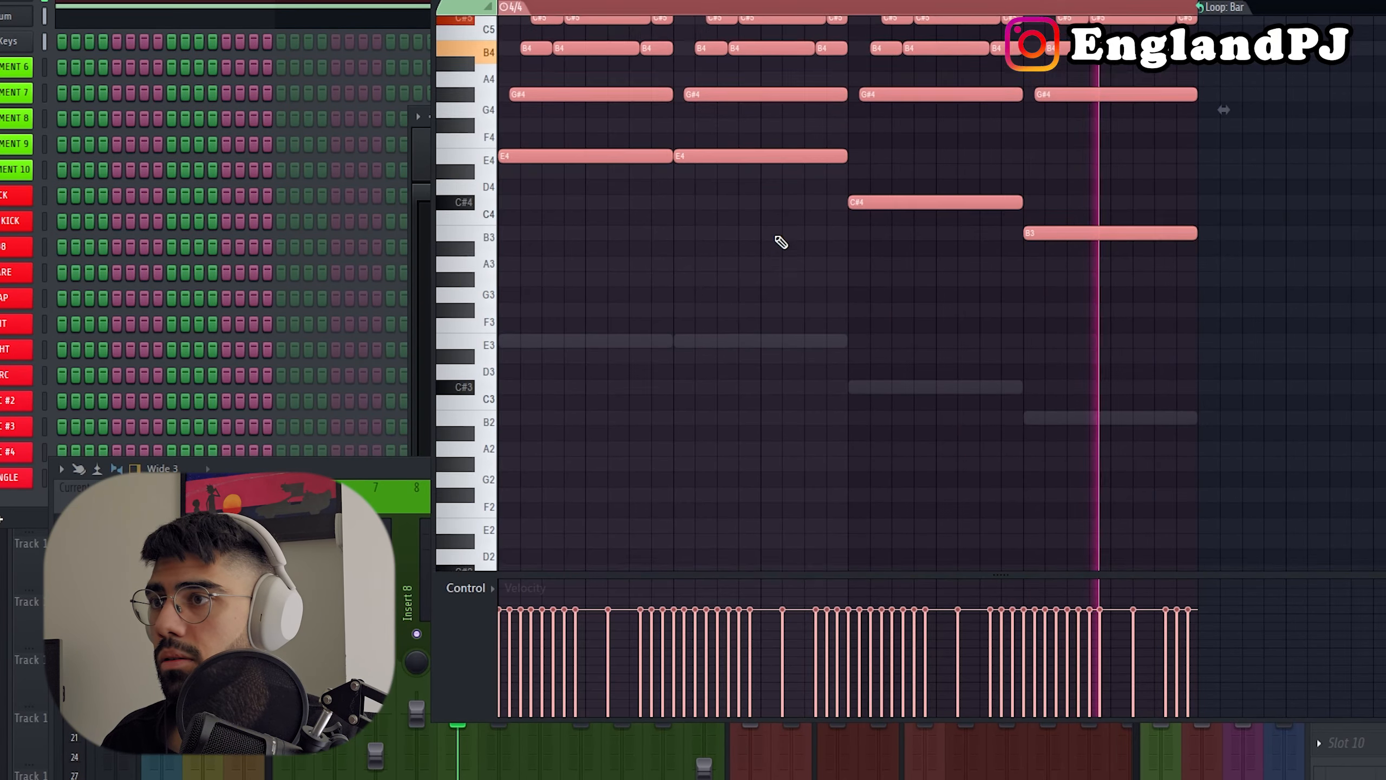
Step: Exclude the low E4, E4, C#4 and B3 notes and paste only the upper chord notes into SKY Keys, one octave higher
drag(1367, 316, 267, 127)
drag(1253, 291, 459, 33)
right_click(13, 44)
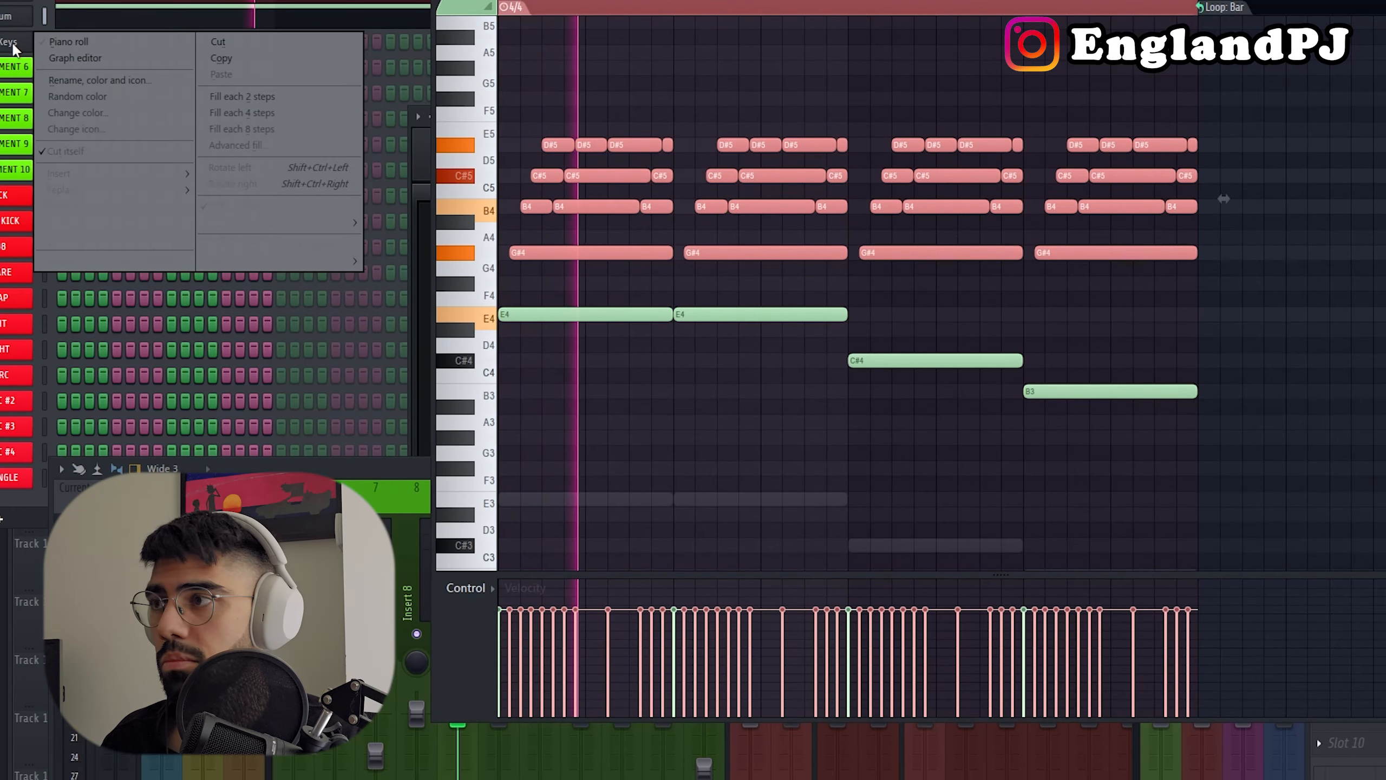
click(96, 47)
key(ctrl+v)
key(ctrl+Up)
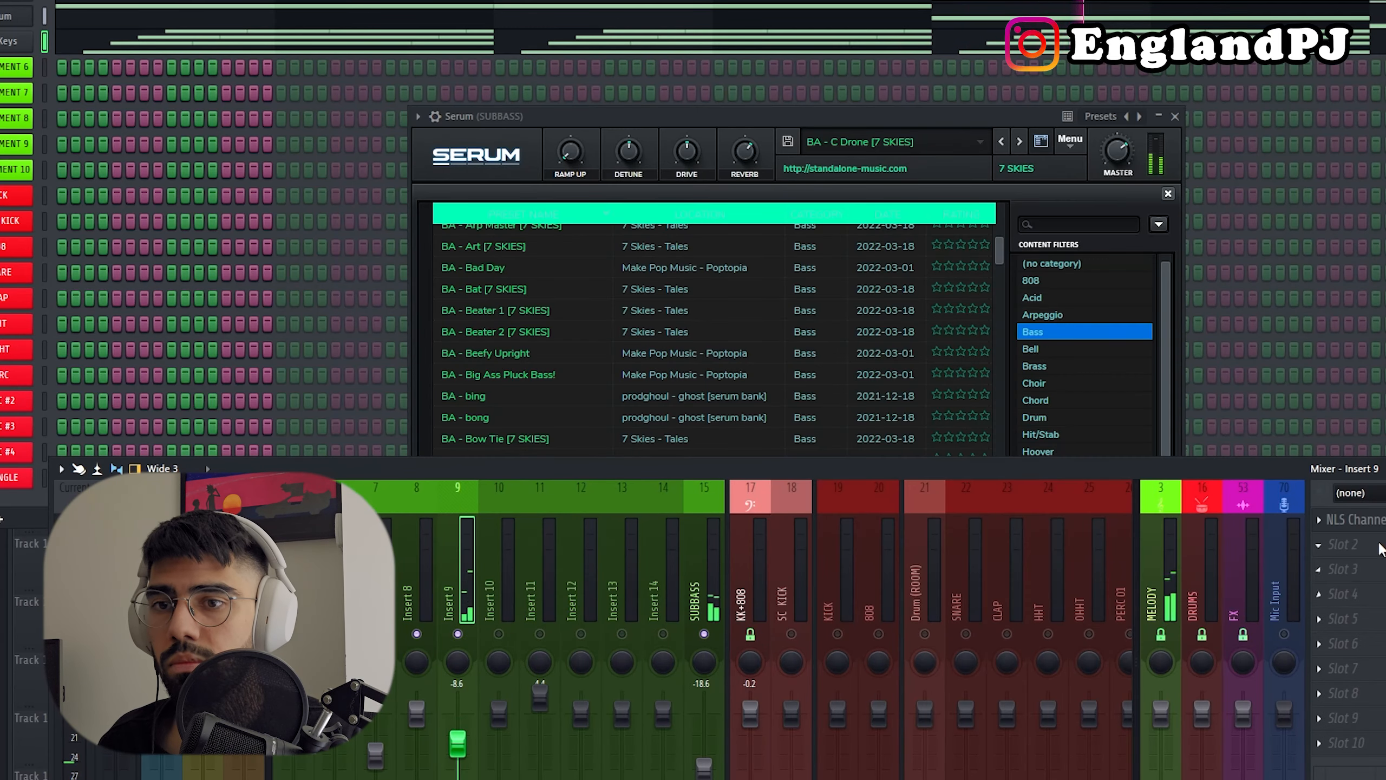
Step: Add Fruity Convolver to the second effect slot of mixer Insert 9 and load the Blur White preset
click(1379, 546)
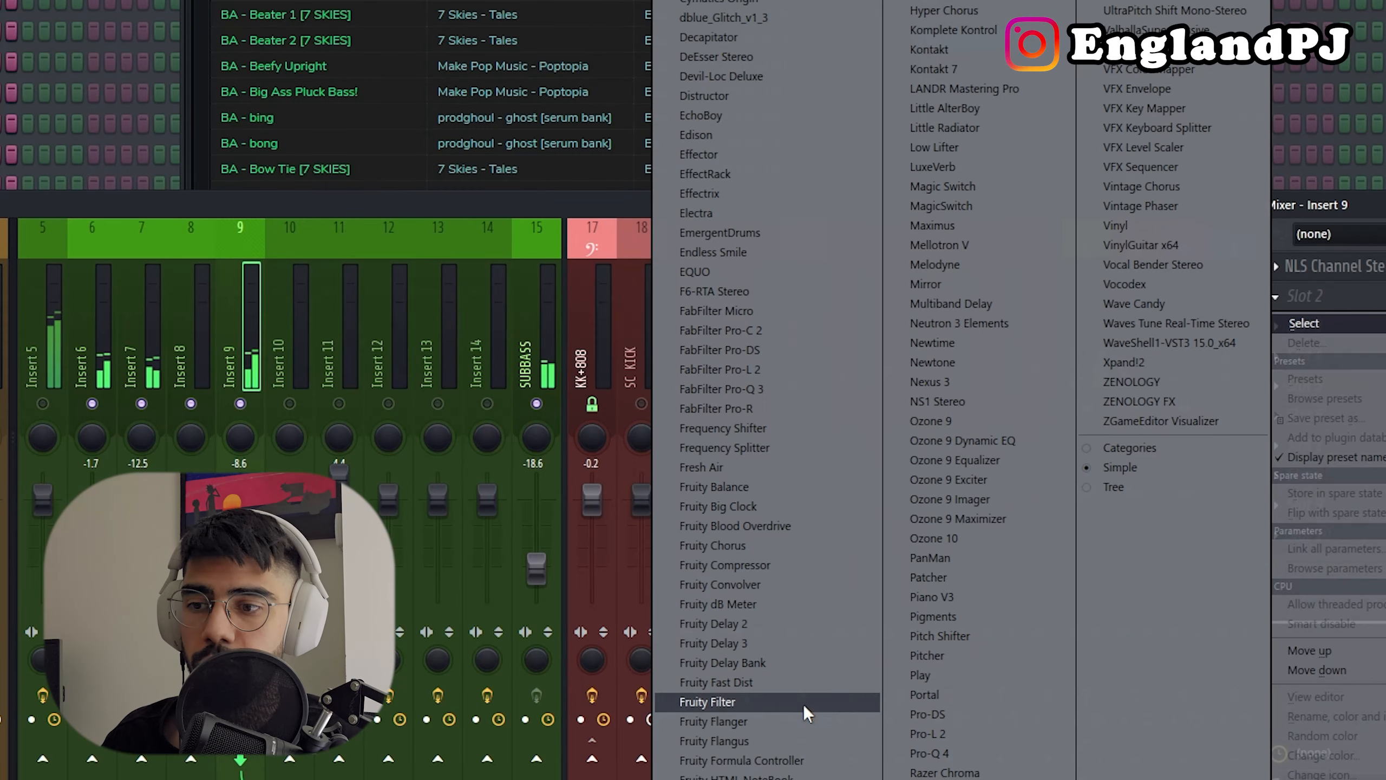
click(764, 584)
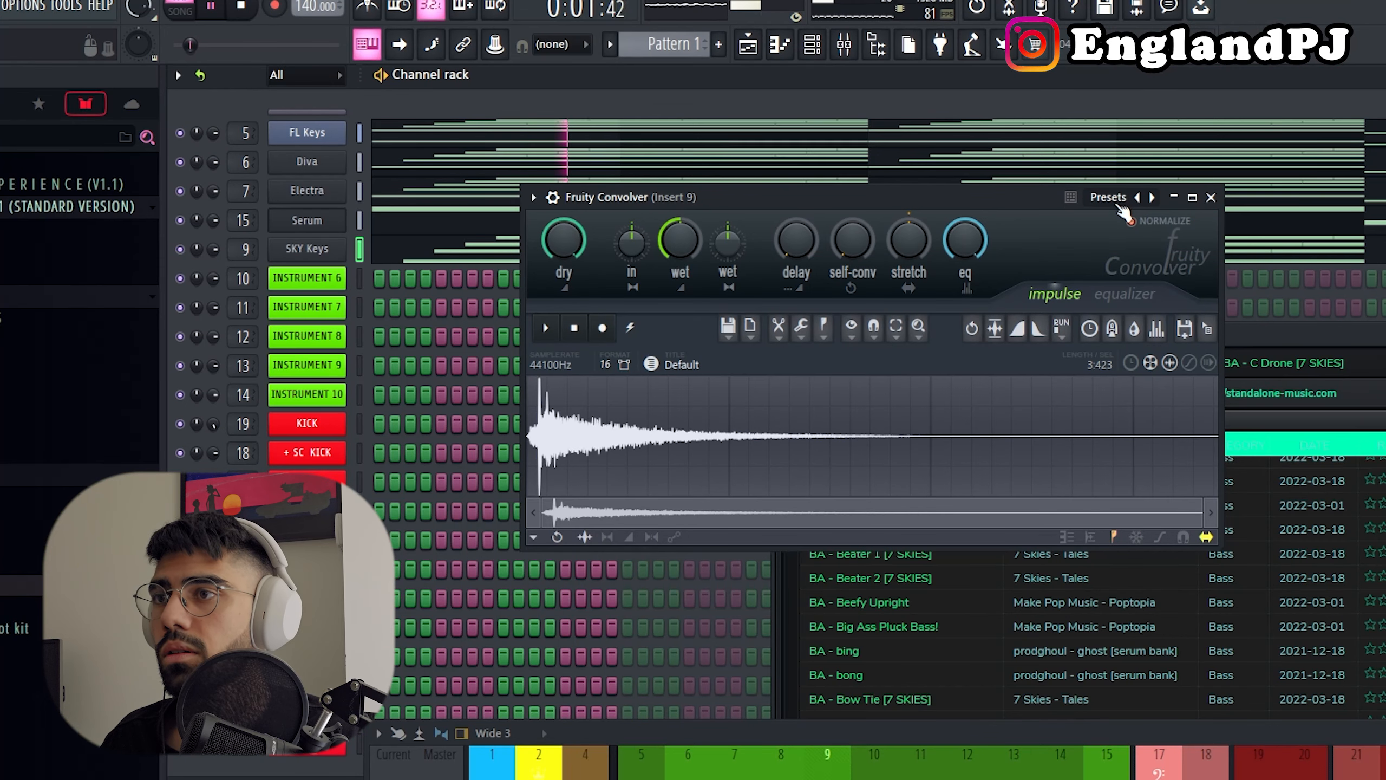
click(1113, 196)
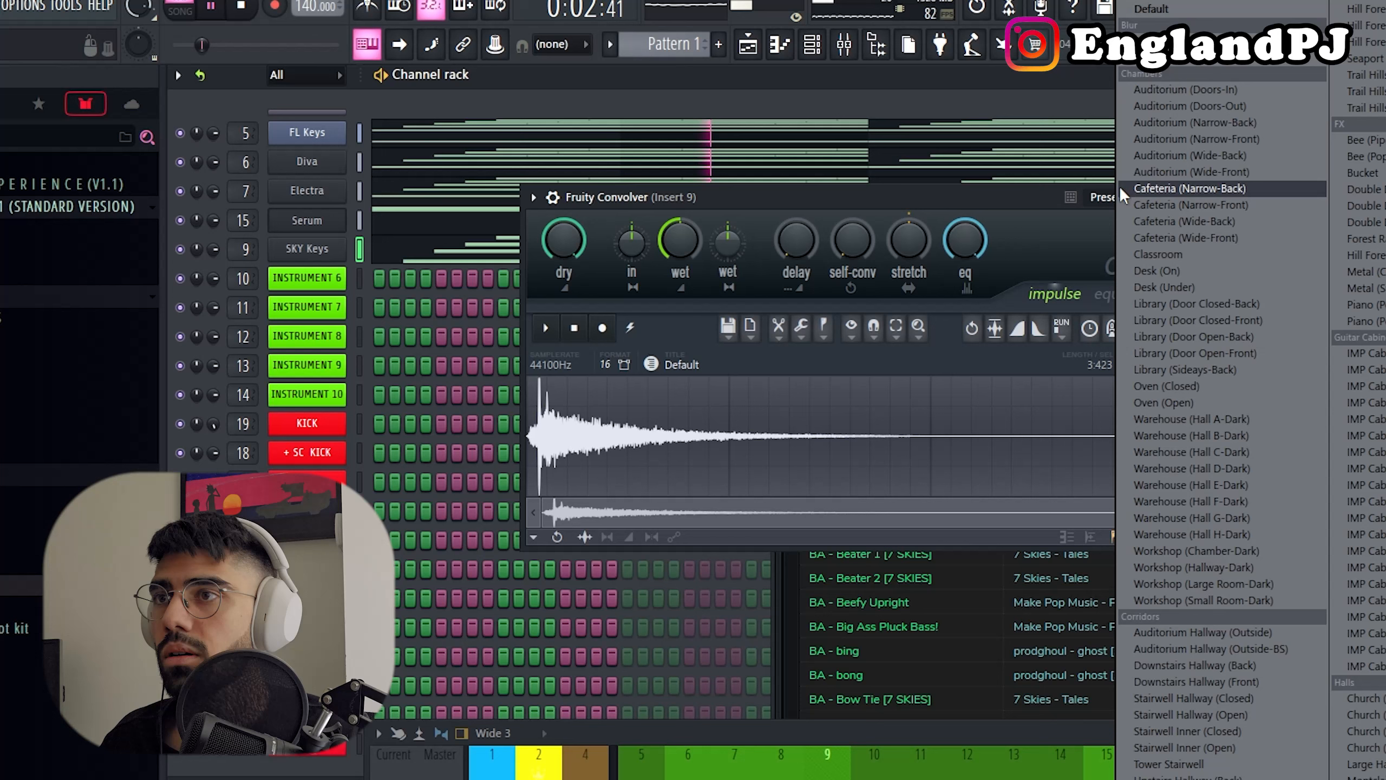
click(1155, 41)
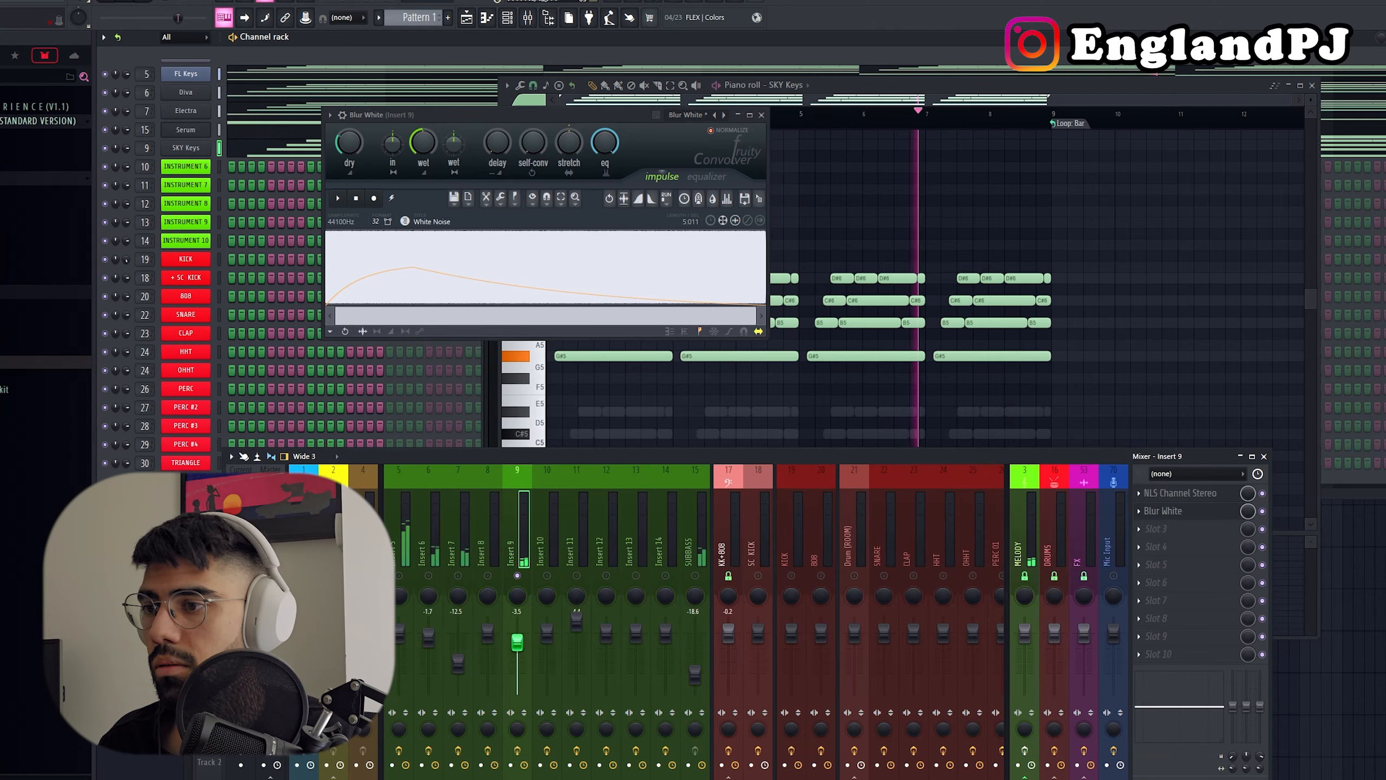
Step: Add ValhallaVintageVerb at 24.4% mix to Insert 9's third slot, set the track level to -4.4 dB and close both effect windows
click(1137, 525)
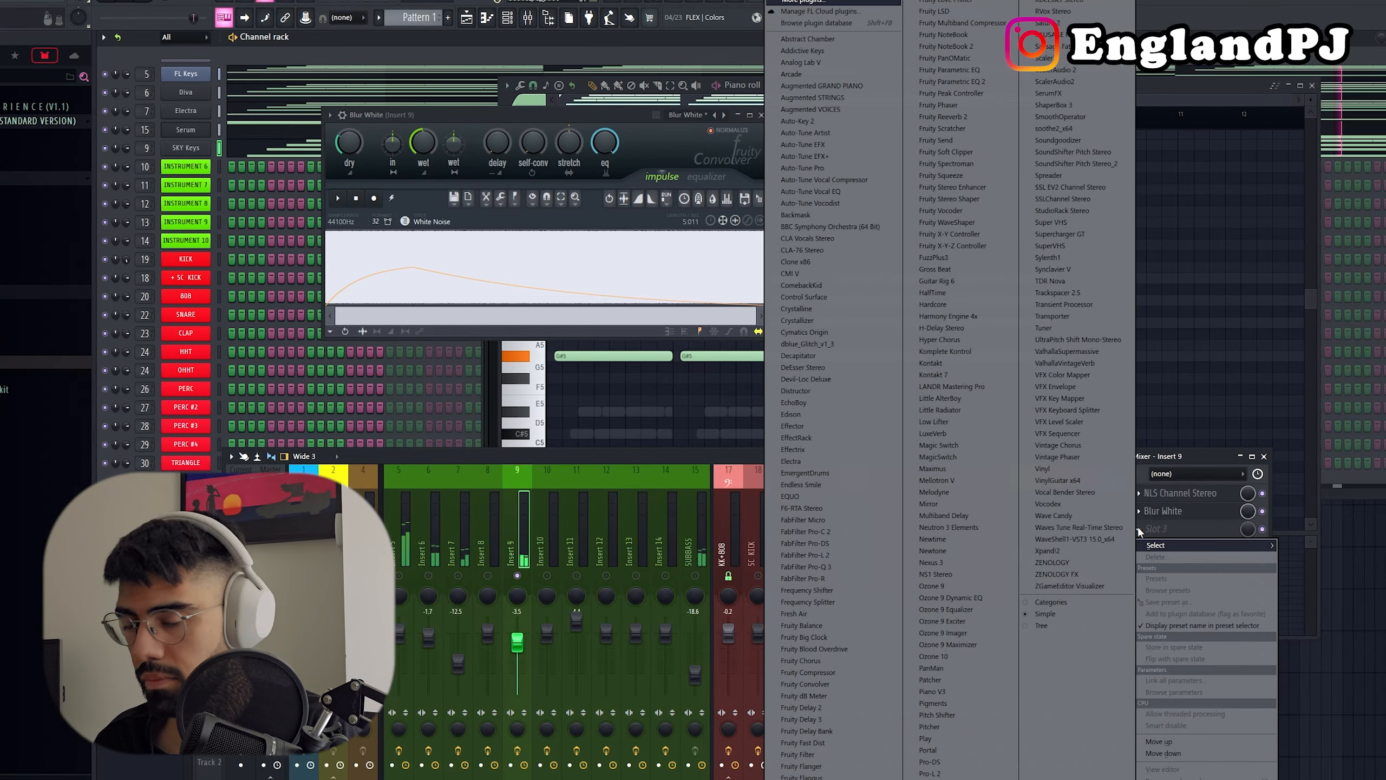
click(1078, 362)
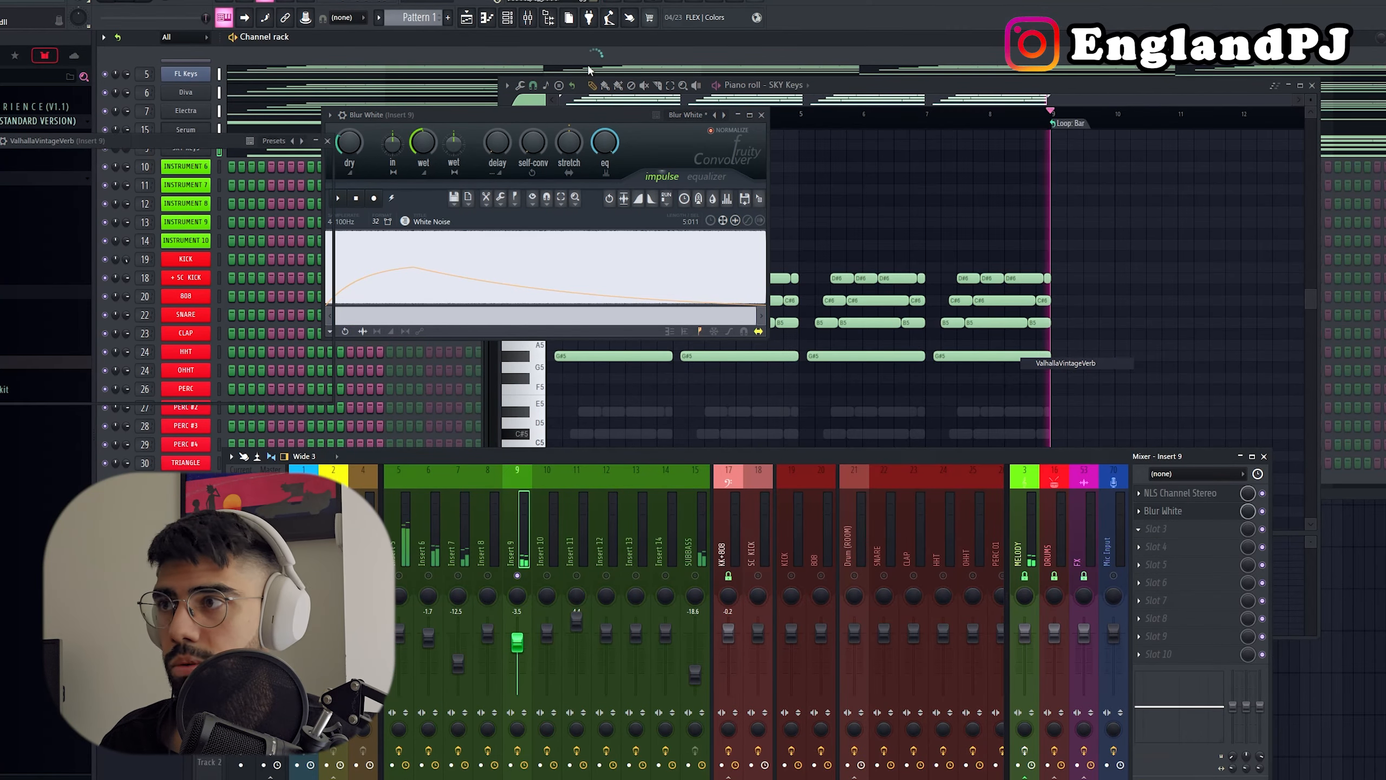
drag(368, 136, 874, 132)
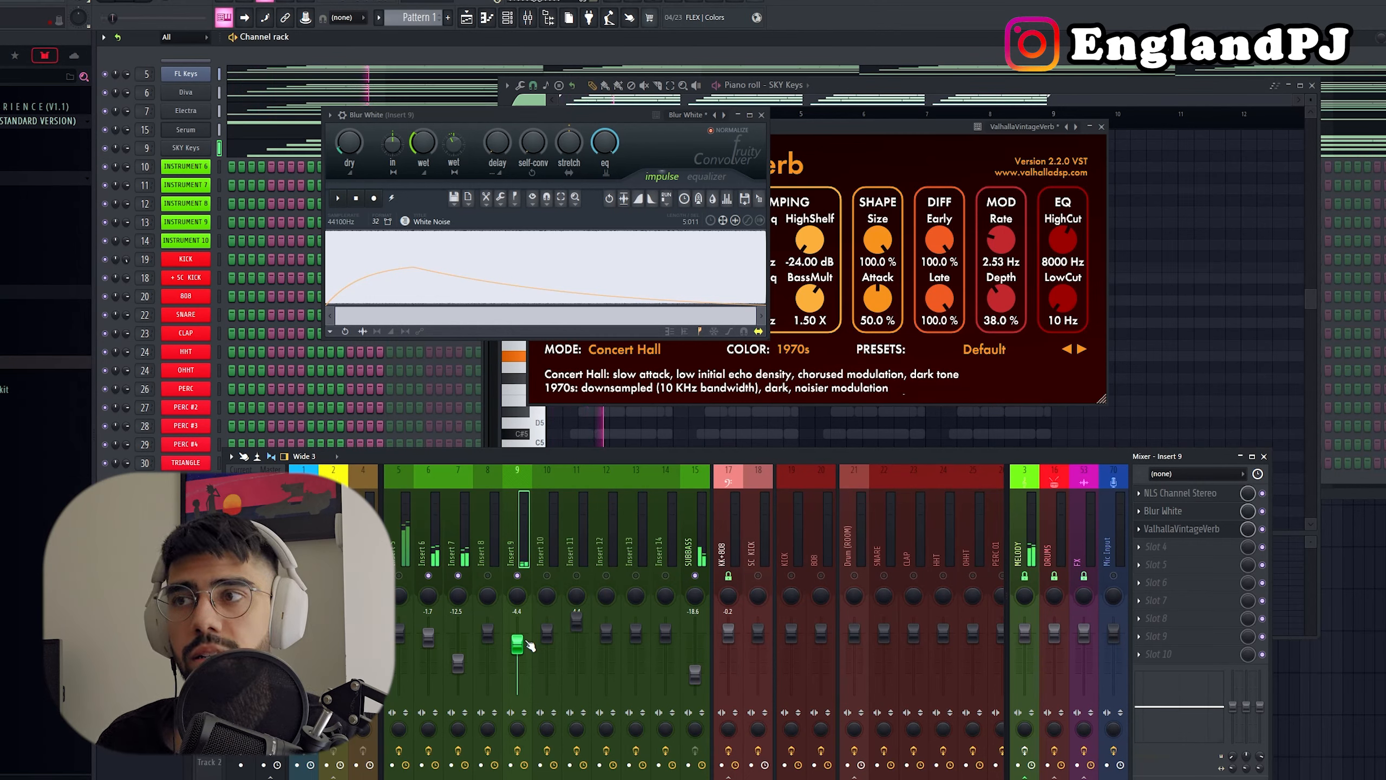
click(761, 115)
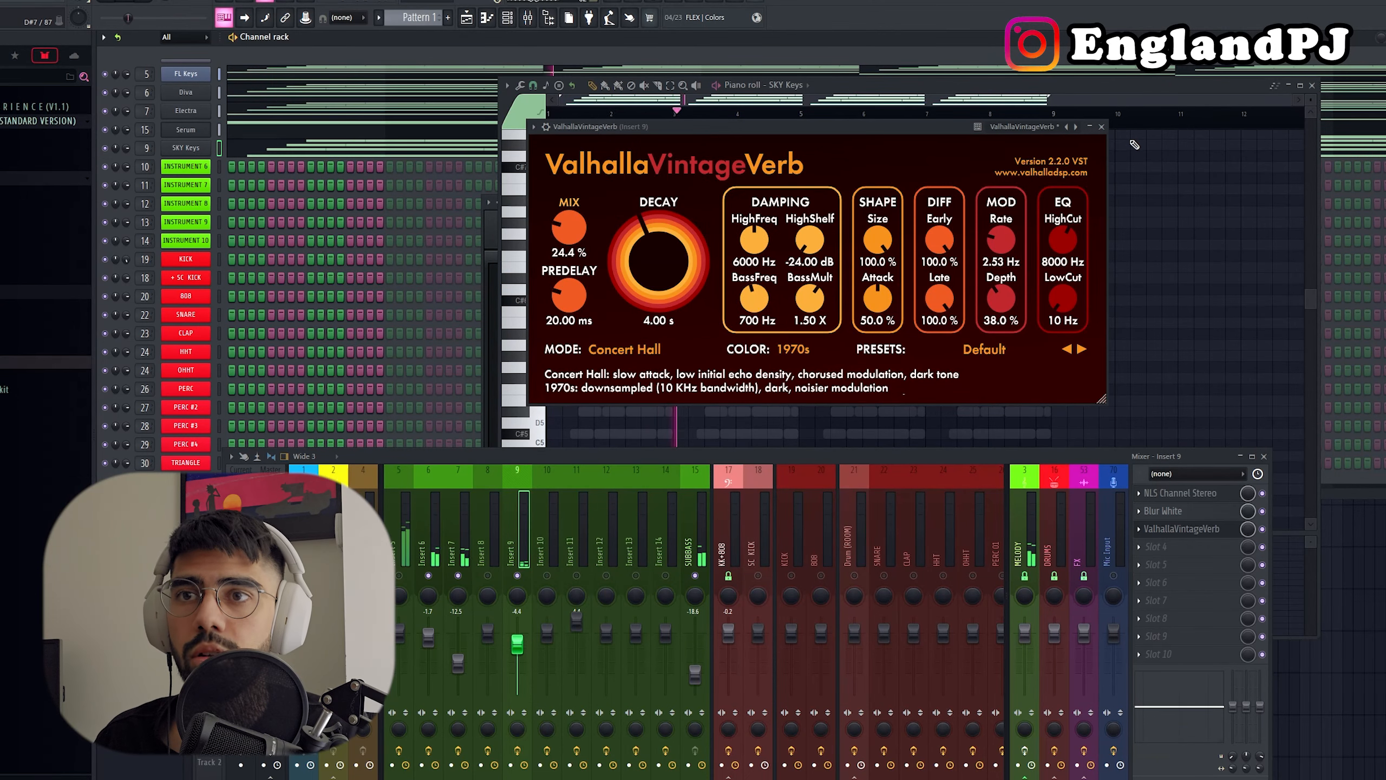
click(1101, 128)
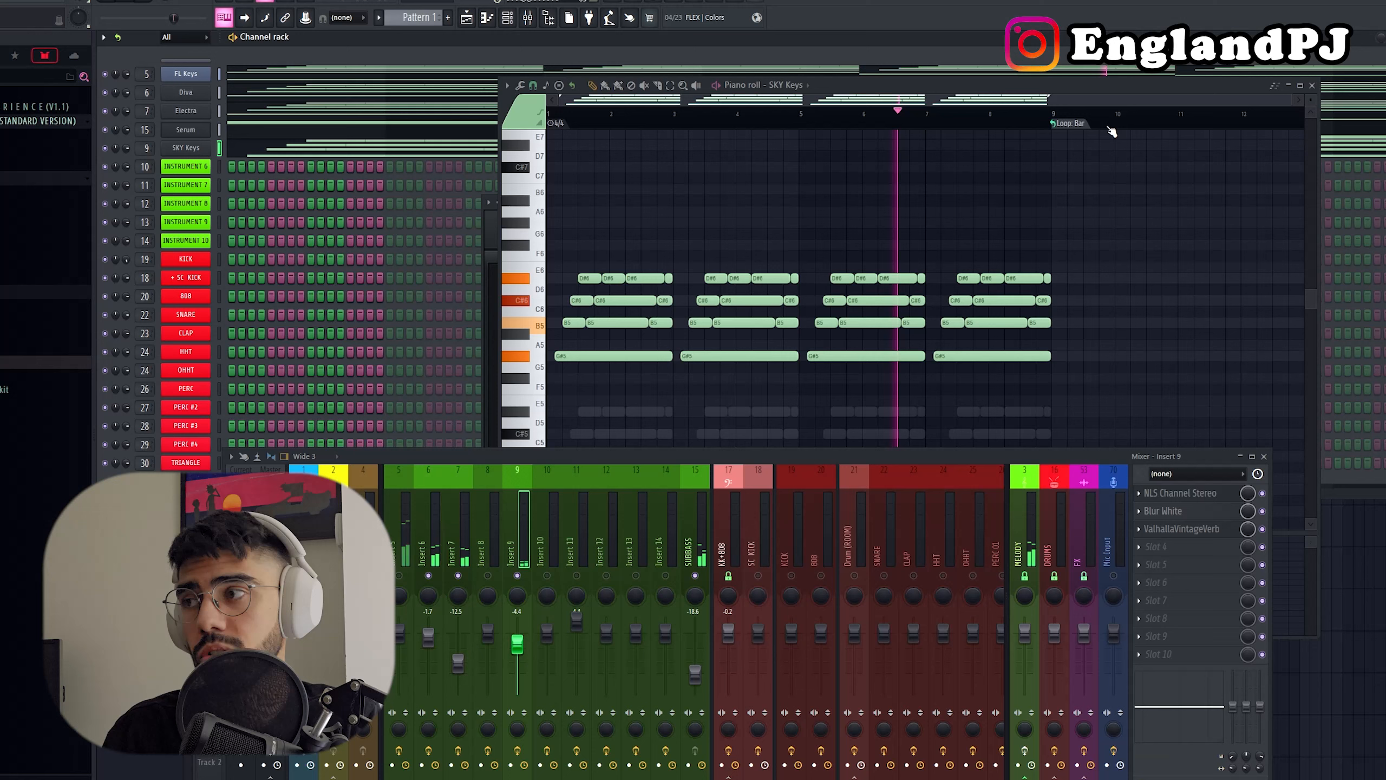
Step: Load PRZM hi-hat sample 012 into the HHT channel and program a two-bar hi-hat pattern with gaps and closely spaced hits
click(31, 291)
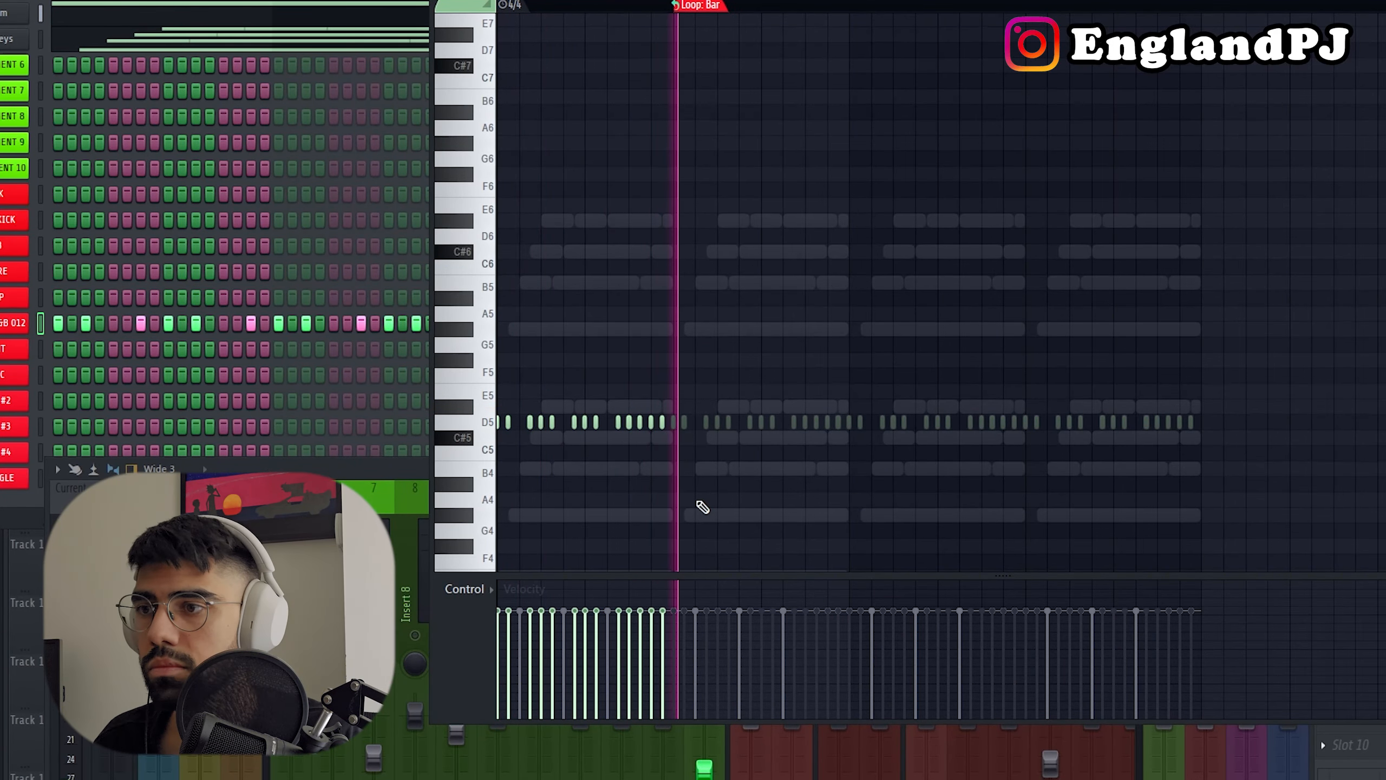
key(F7)
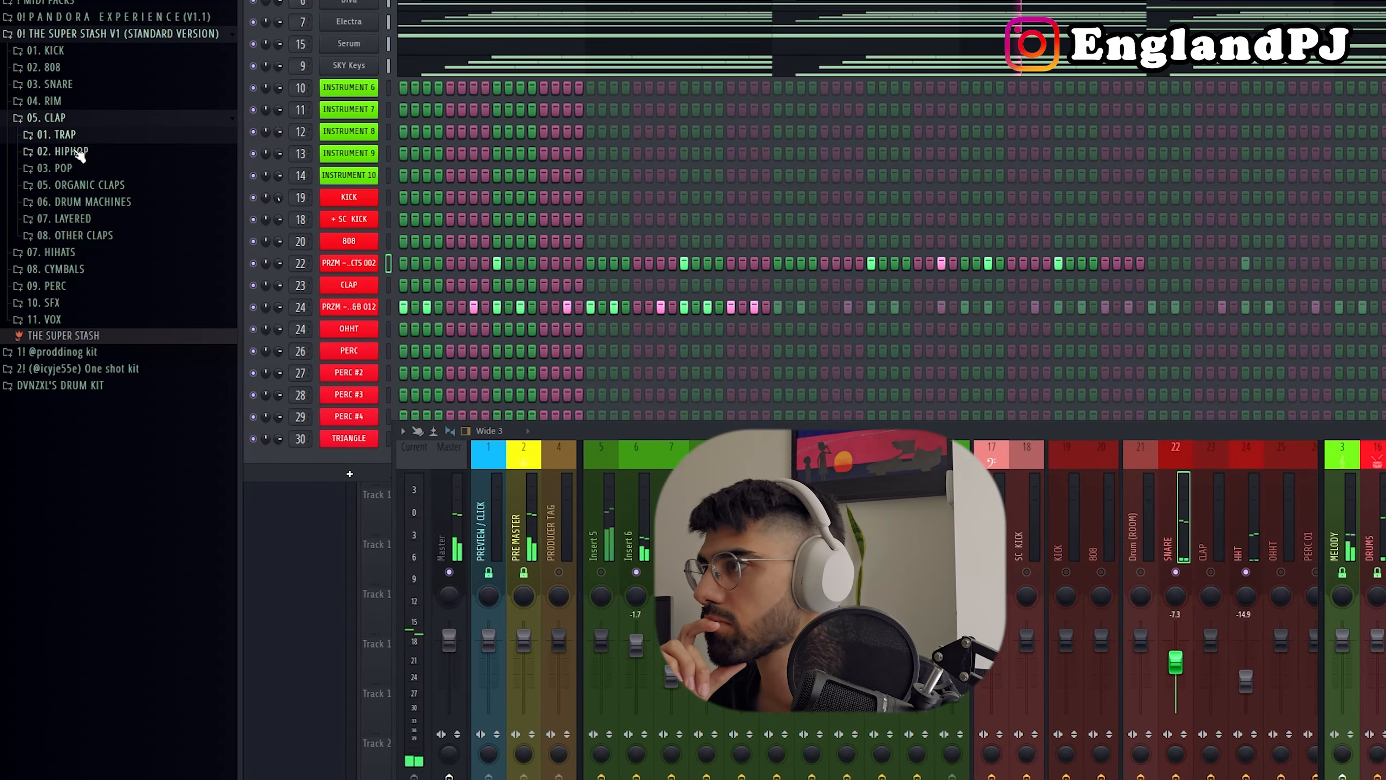
Step: Load the PRZM - CLAP - HIPHOP 012 sample into the CLAP channel and add ValhallaVintageVerb to the CLAP mixer track
click(76, 151)
click(125, 336)
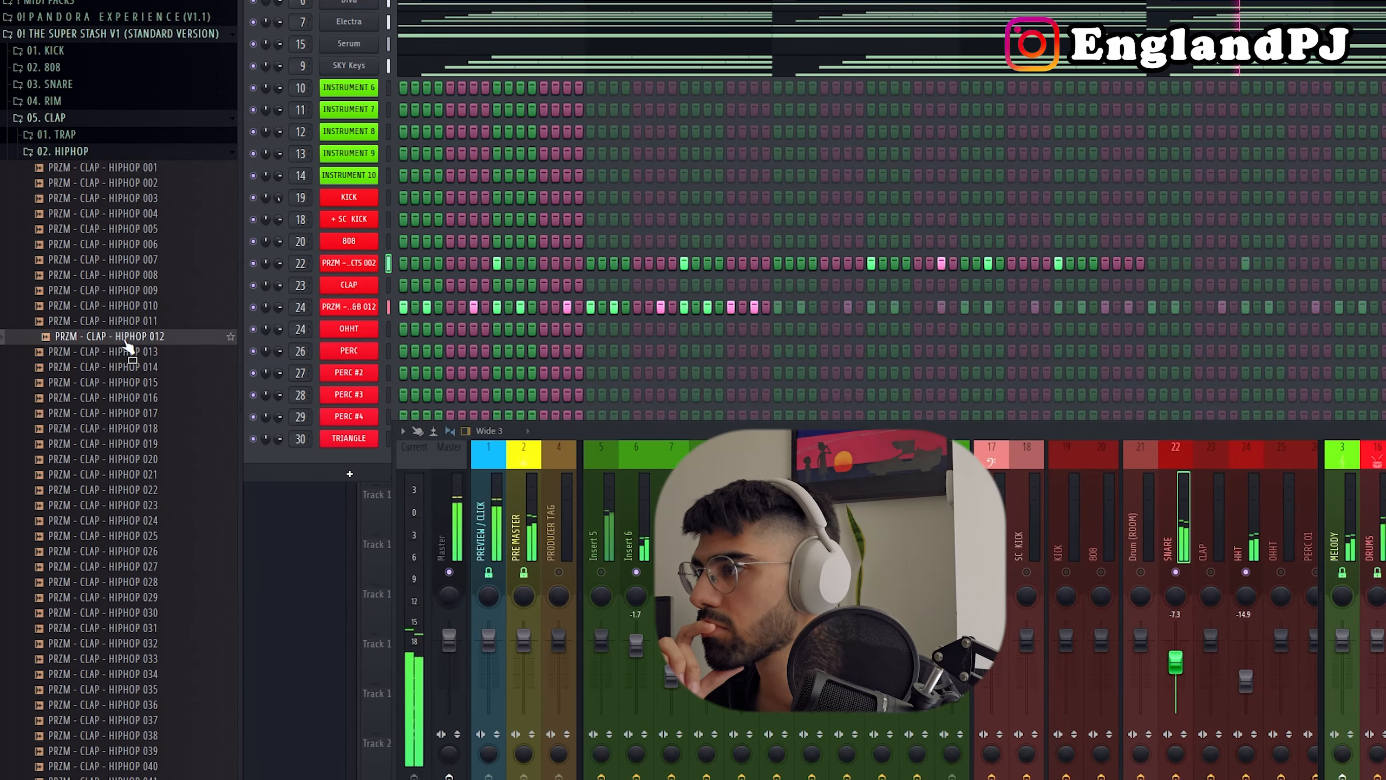
drag(125, 337, 357, 287)
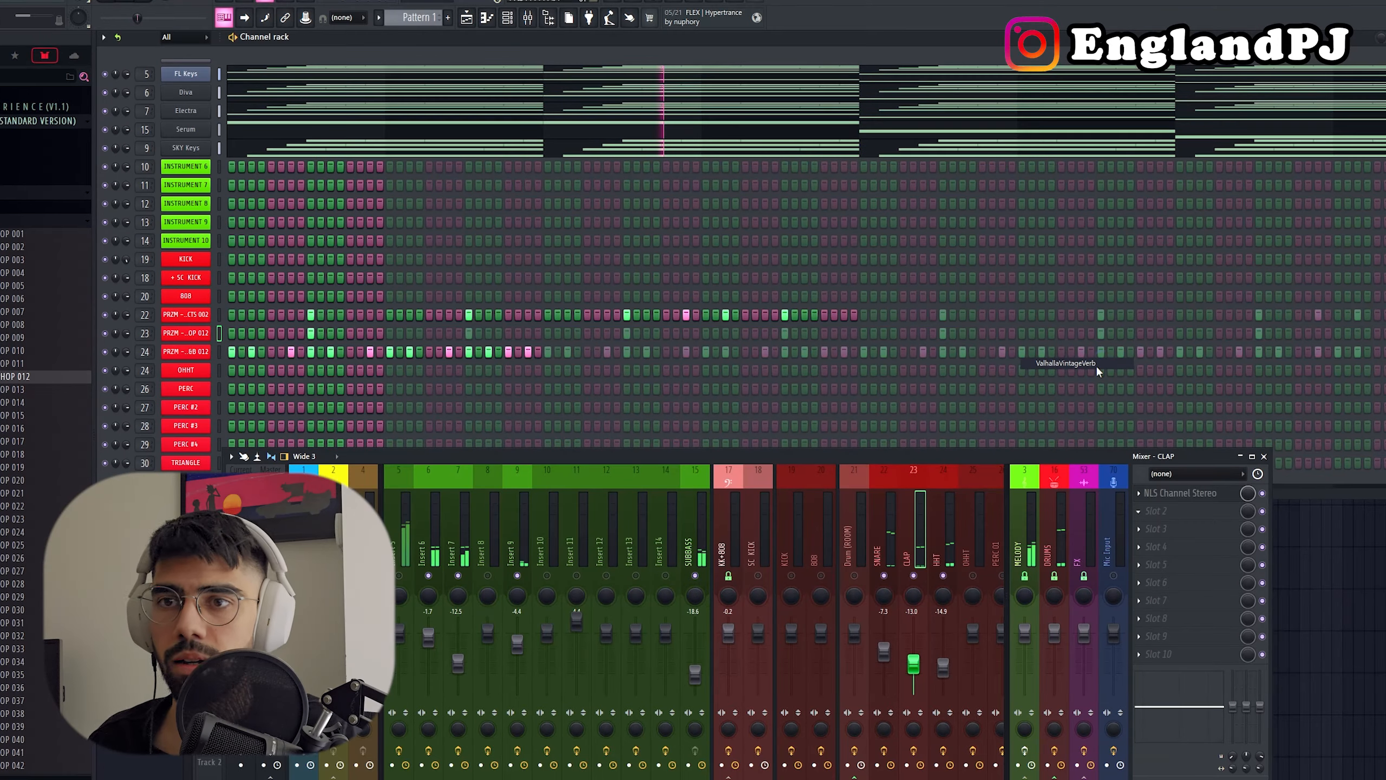
click(1096, 365)
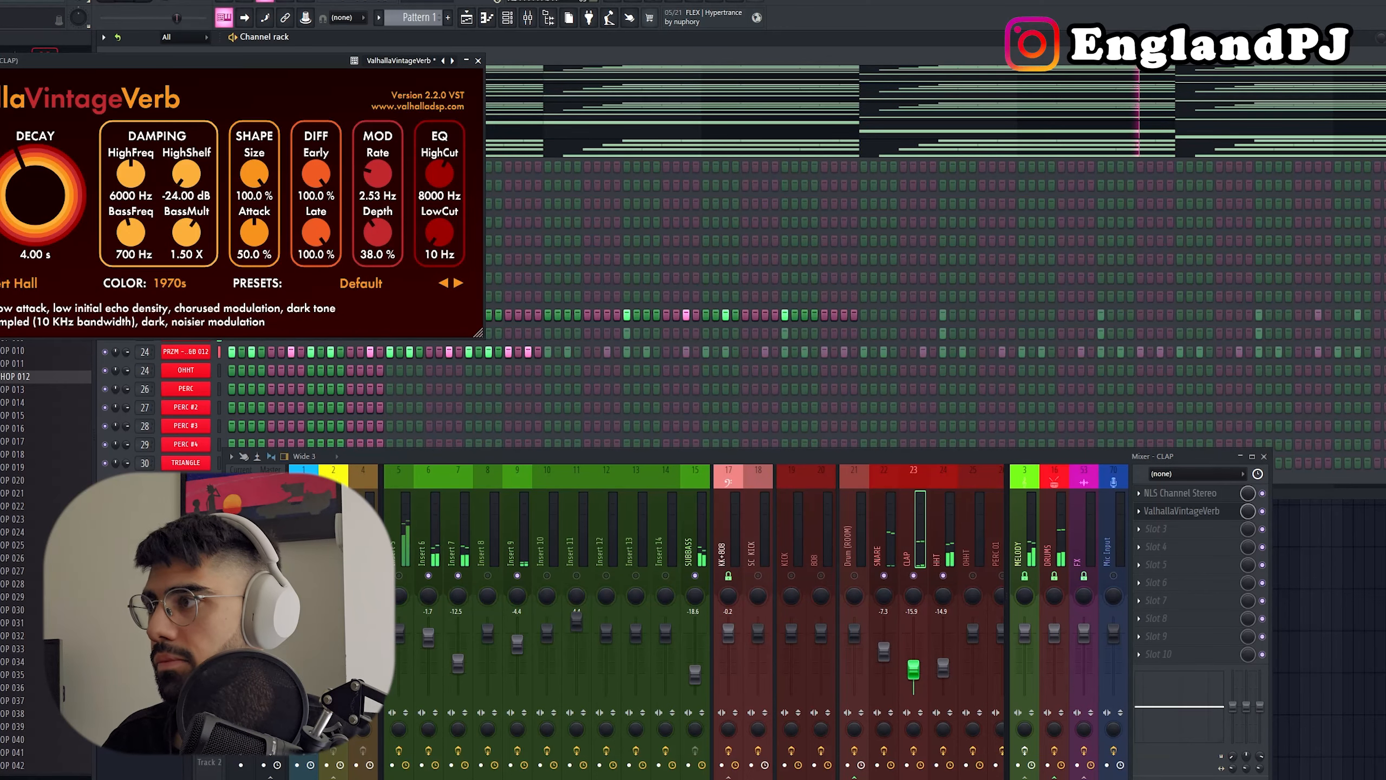
click(477, 60)
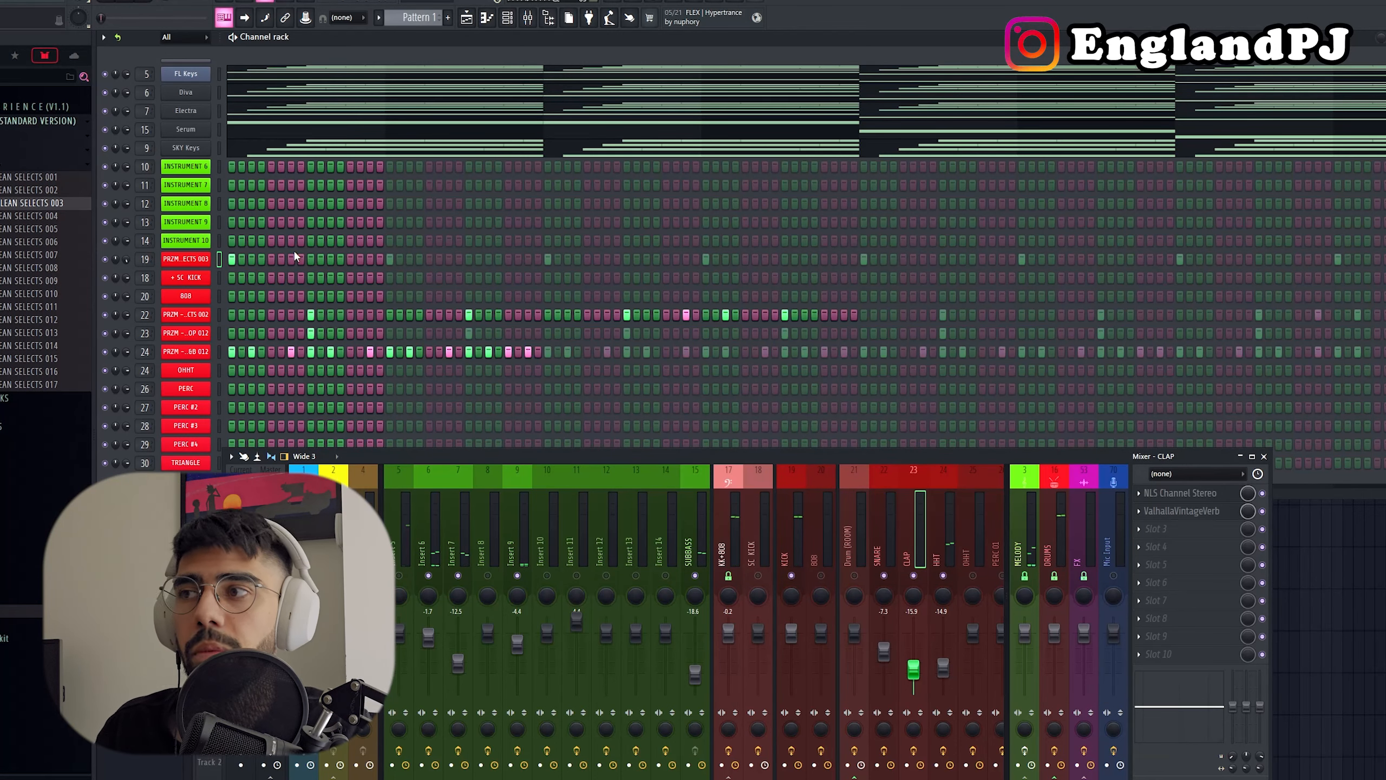
Step: Add kick hits on steps 3, 7, 13 and 15 of the first bar while auditioning the pattern
key(space)
key(space)
key(space)
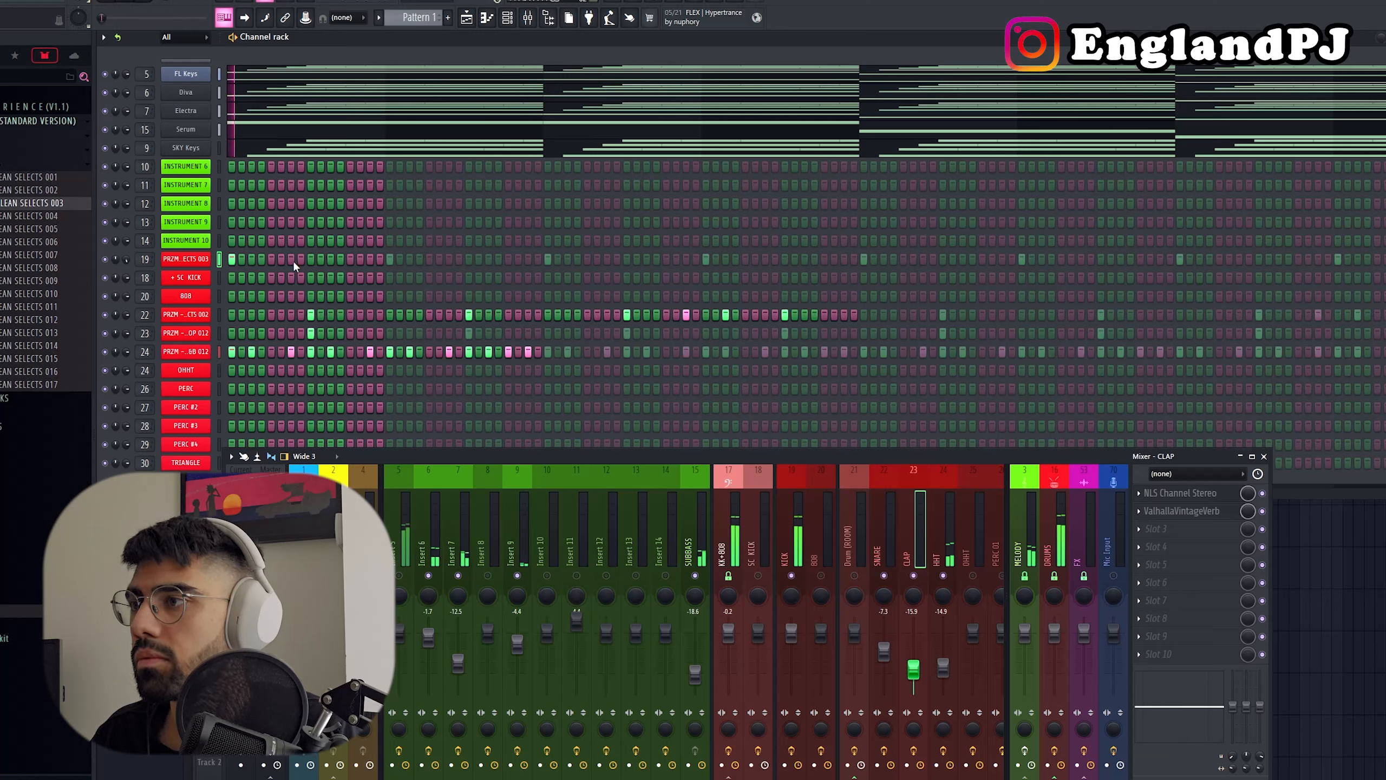
key(space)
click(252, 259)
key(space)
click(291, 260)
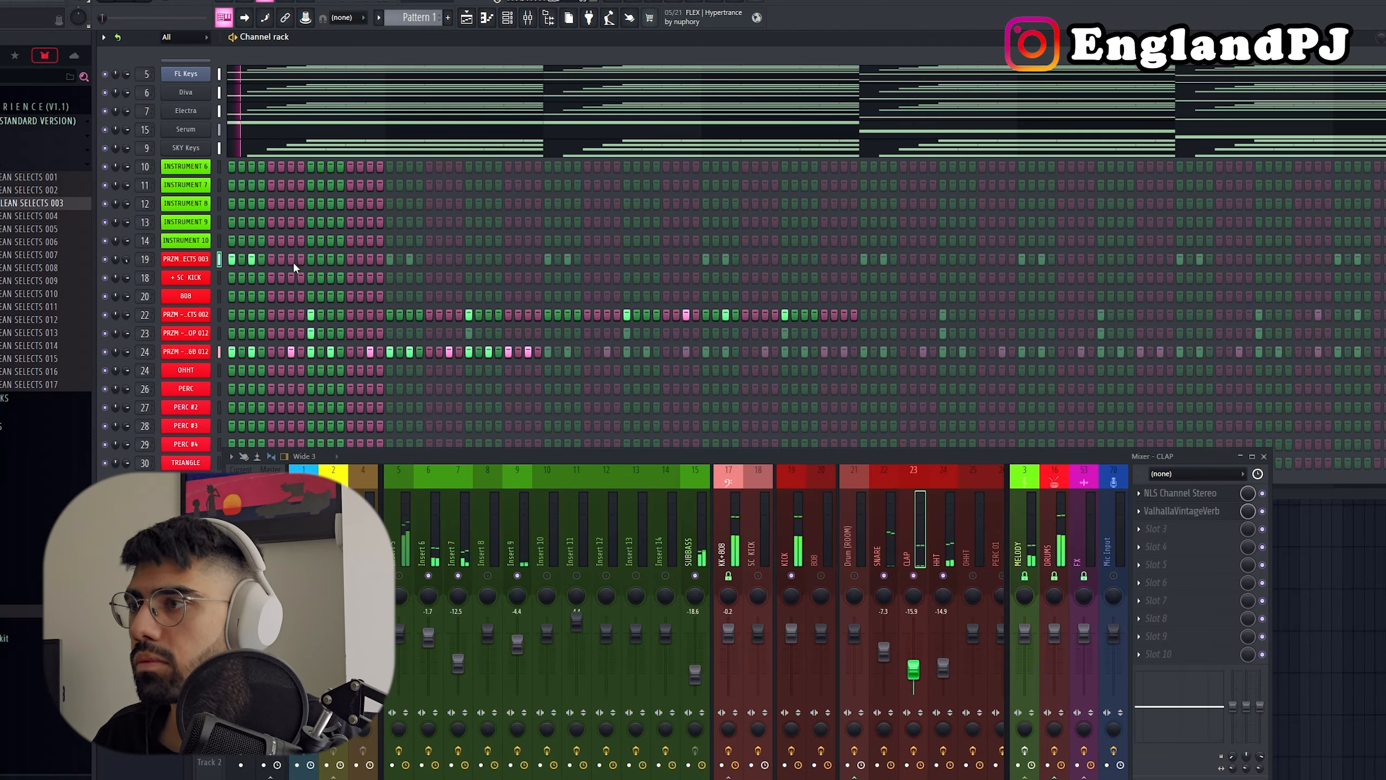
click(283, 260)
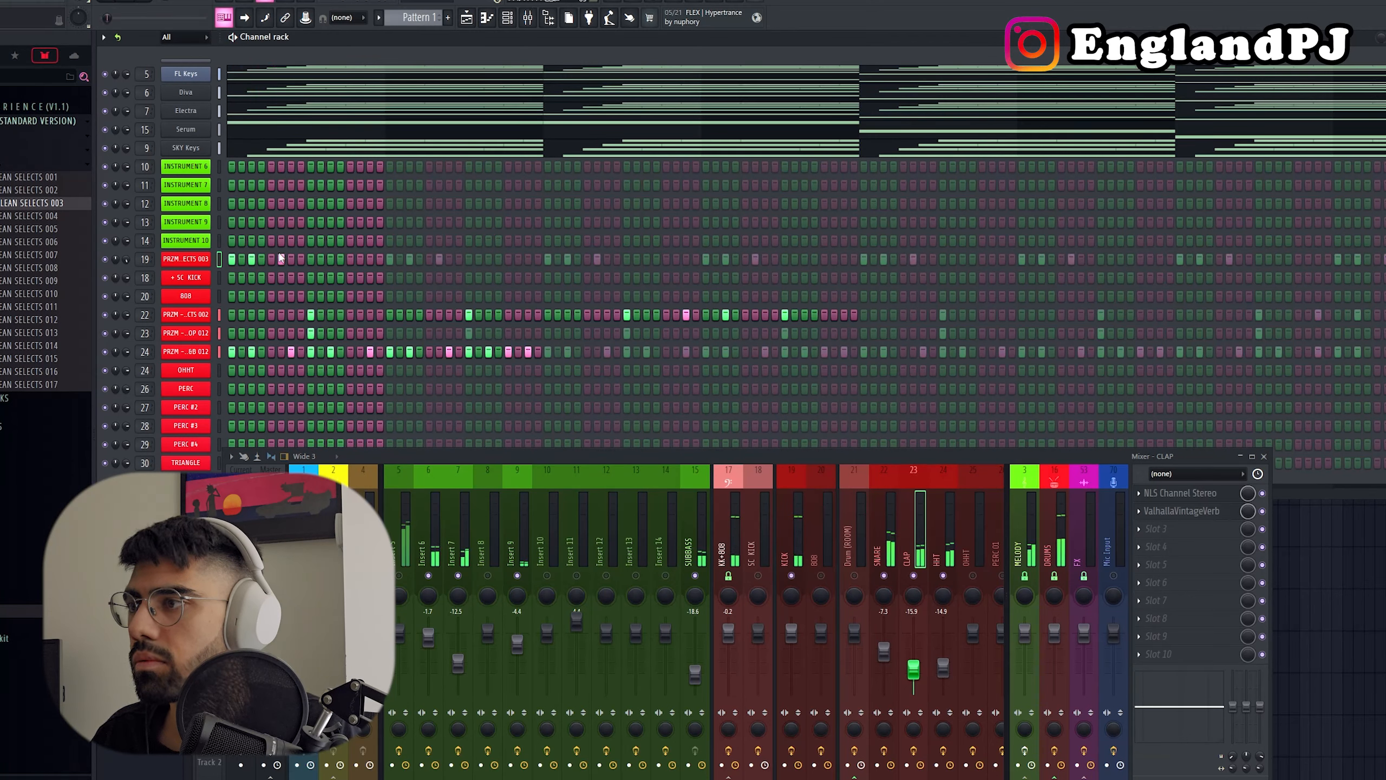
click(282, 260)
click(291, 260)
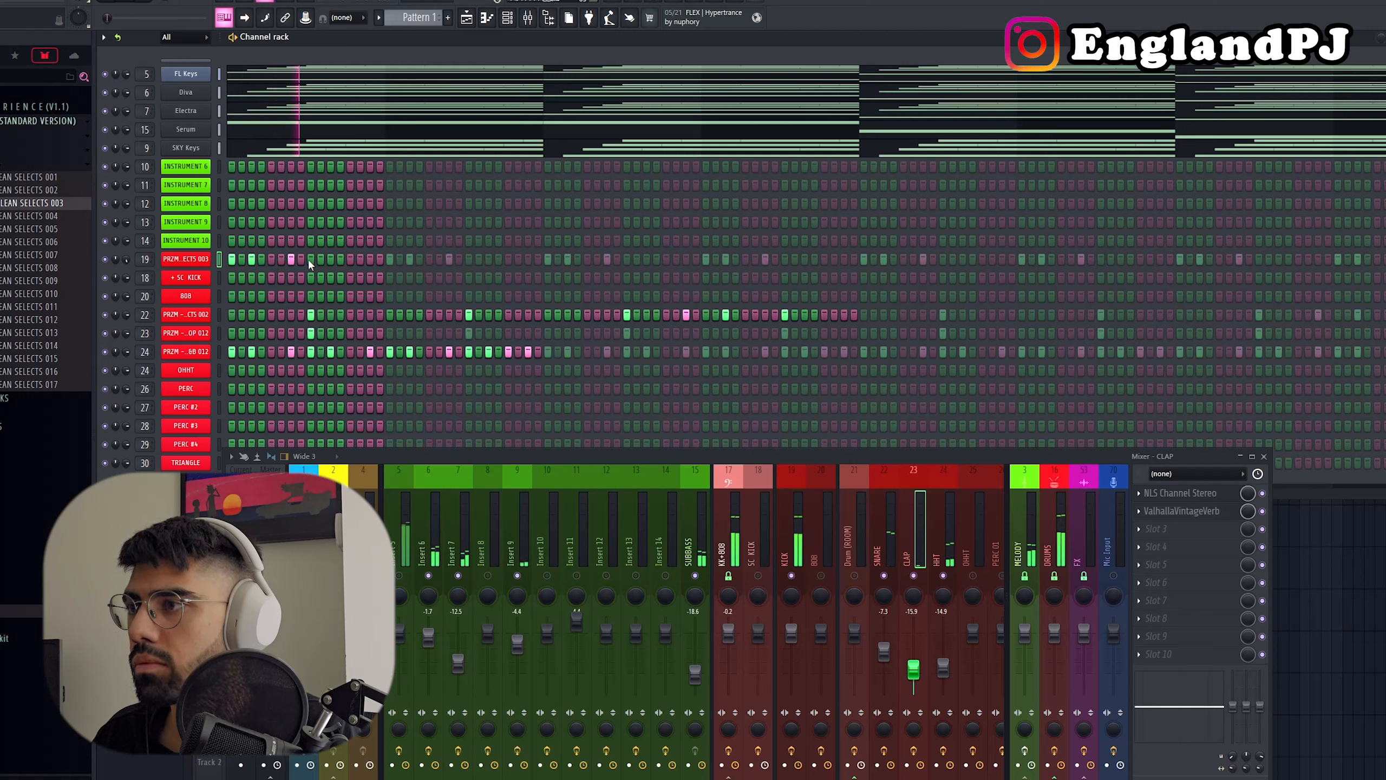
click(351, 259)
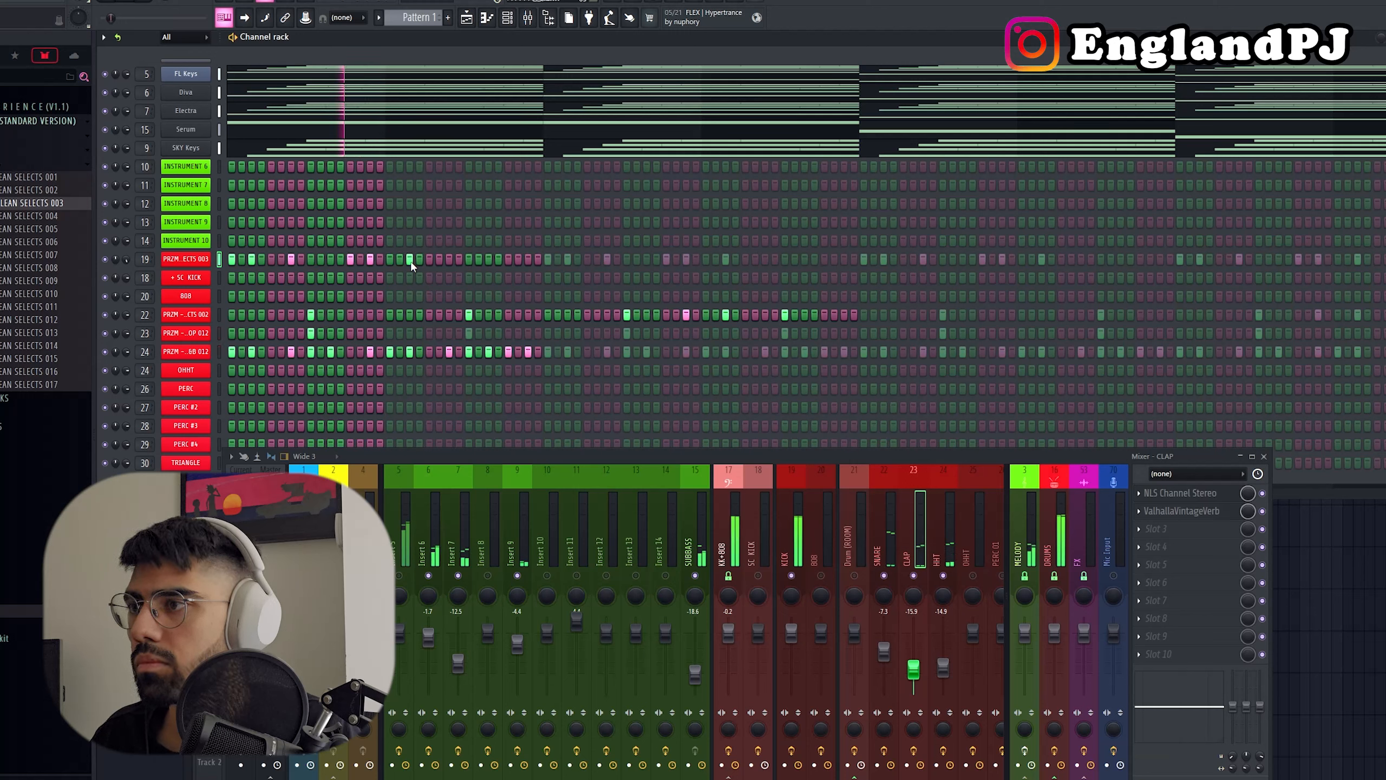
Step: Add second-bar kick hits on steps 19, 21, 23, 27 and 31 of the kick channel
click(429, 259)
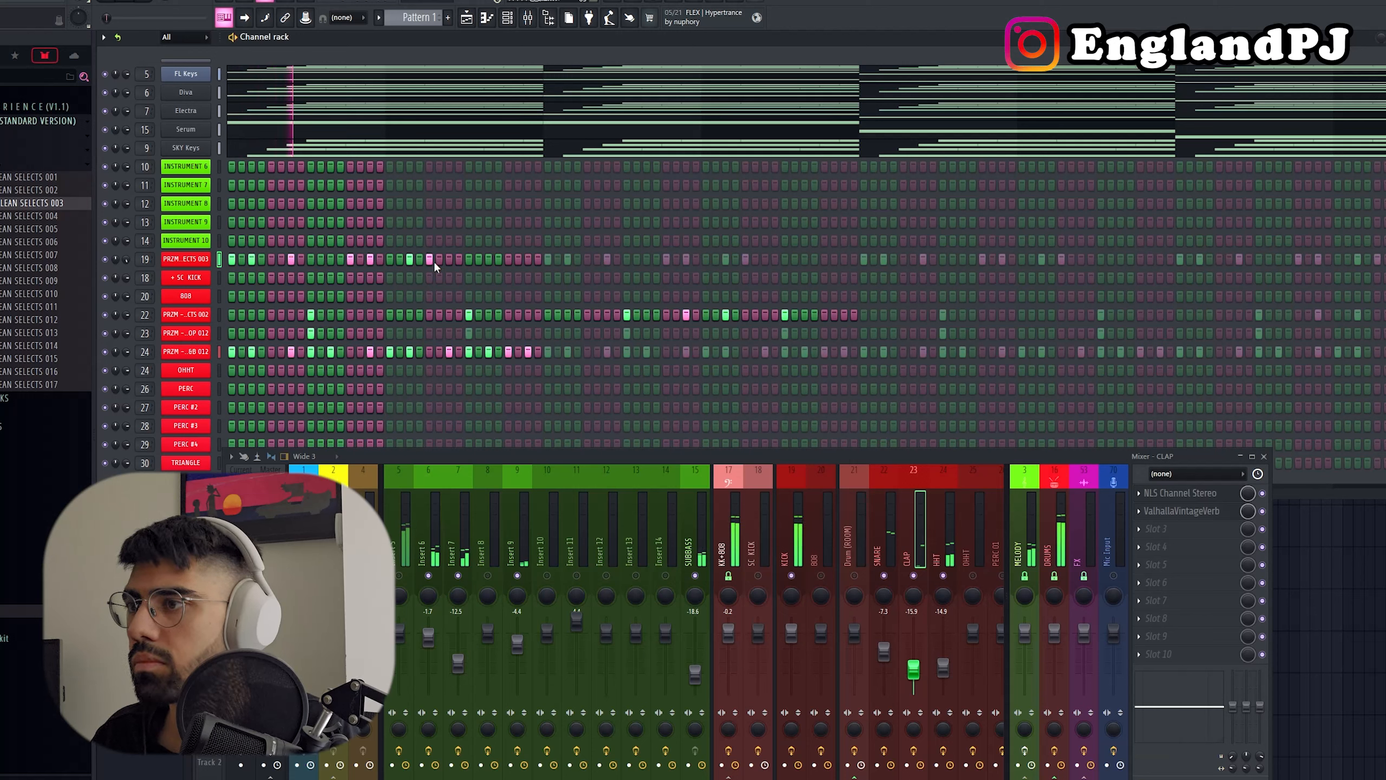
click(449, 259)
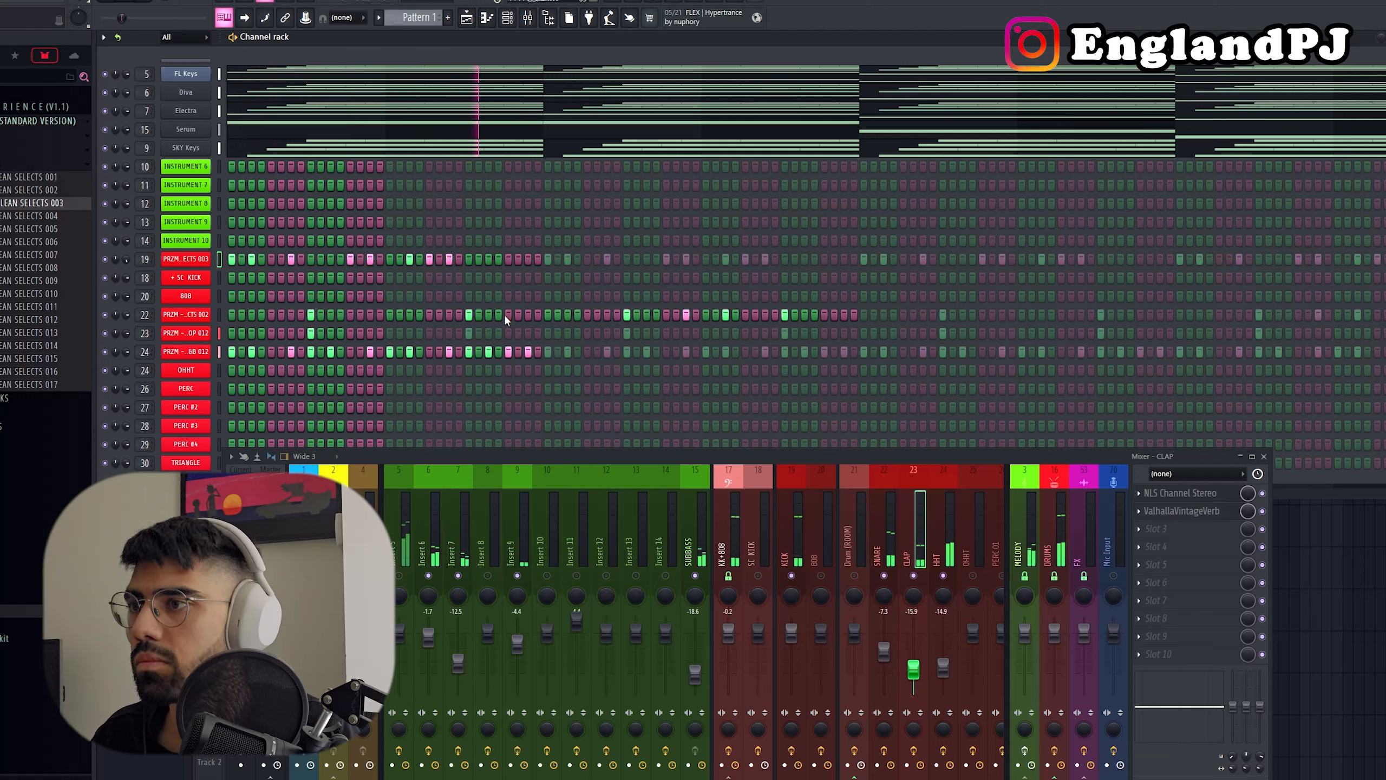
click(489, 259)
click(528, 260)
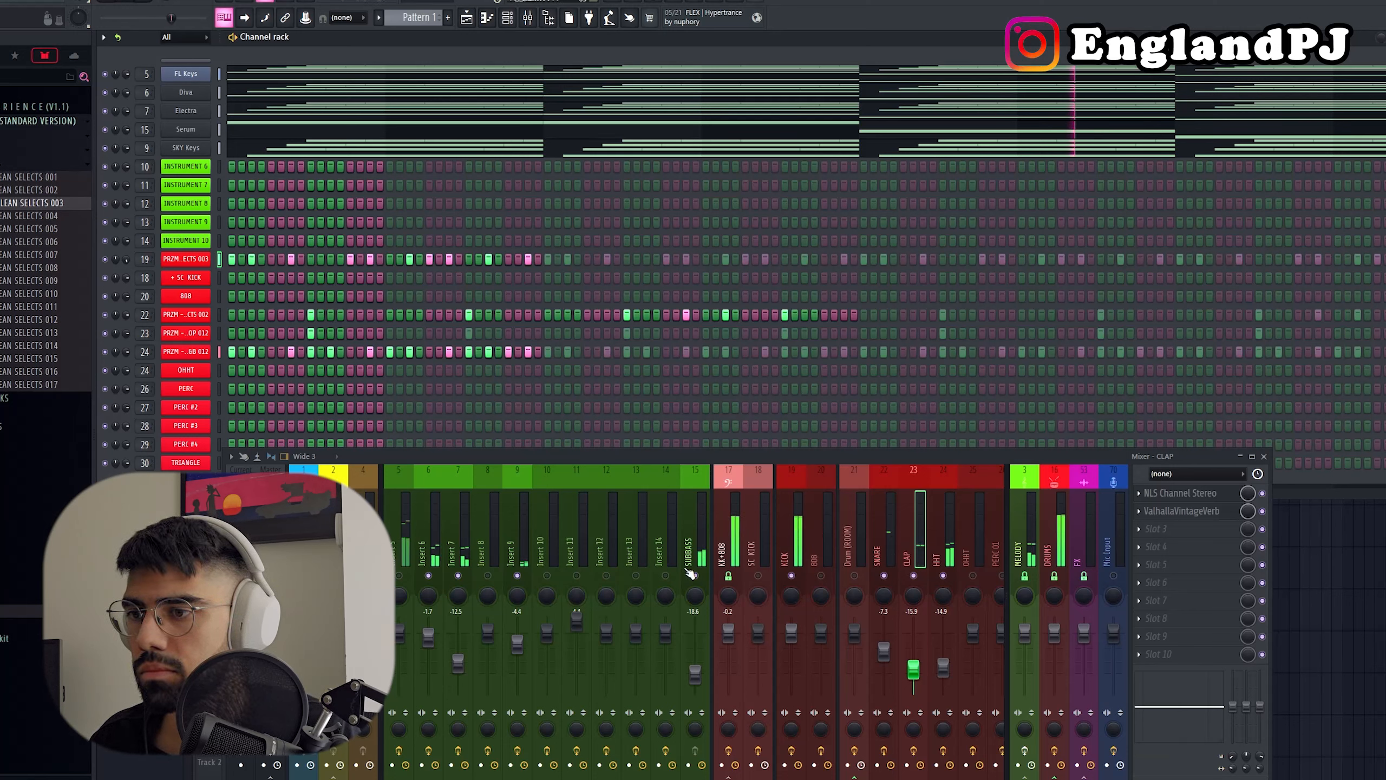
Step: Restart playback and lower the mixer level of Insert 5 to about -4.1 dB
key(space)
click(410, 575)
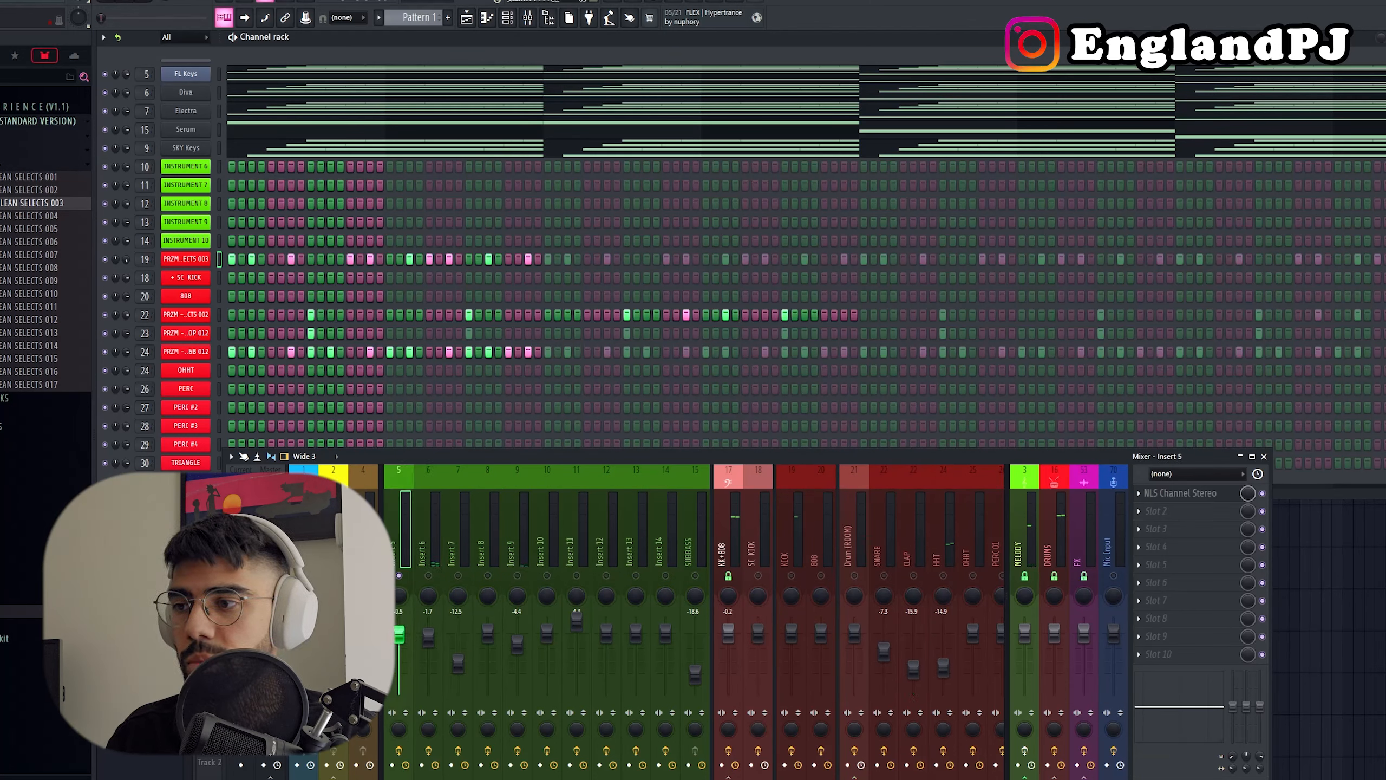
key(space)
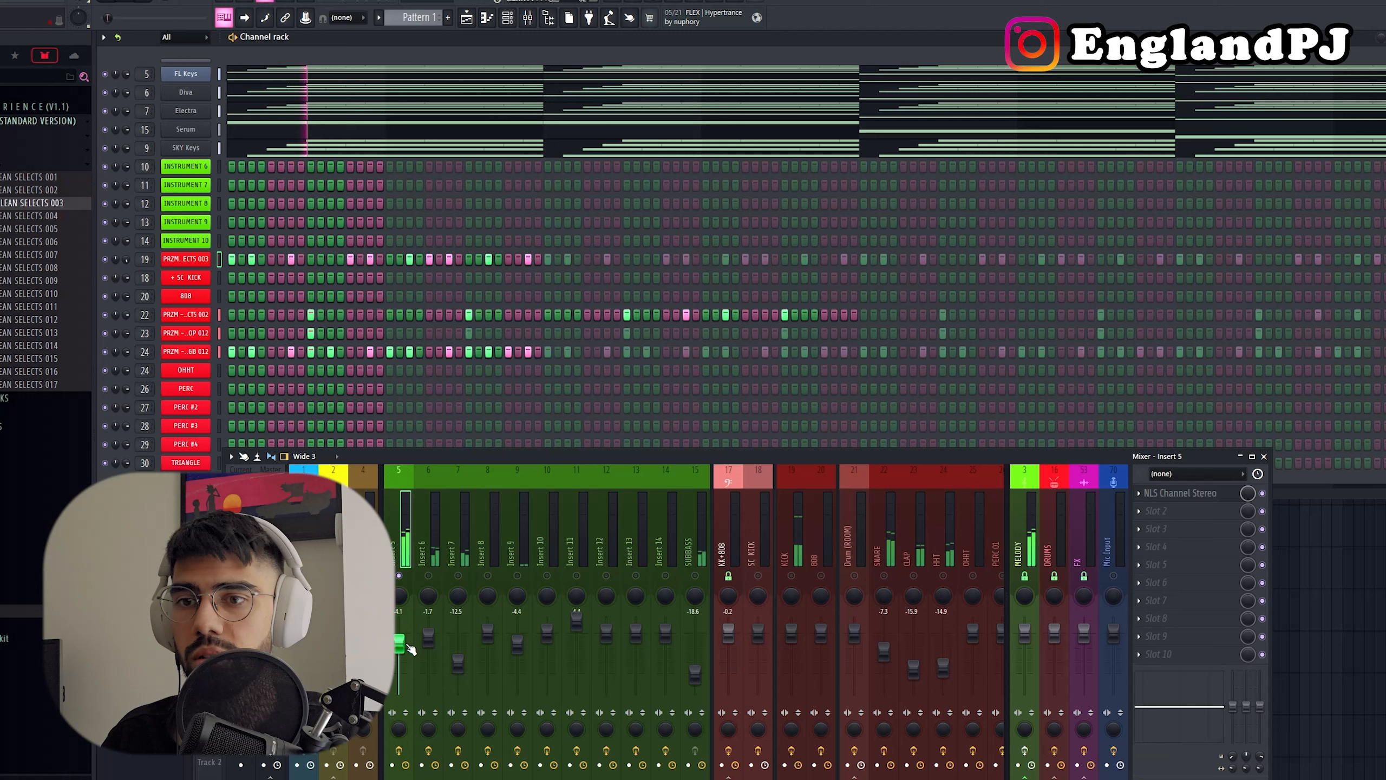